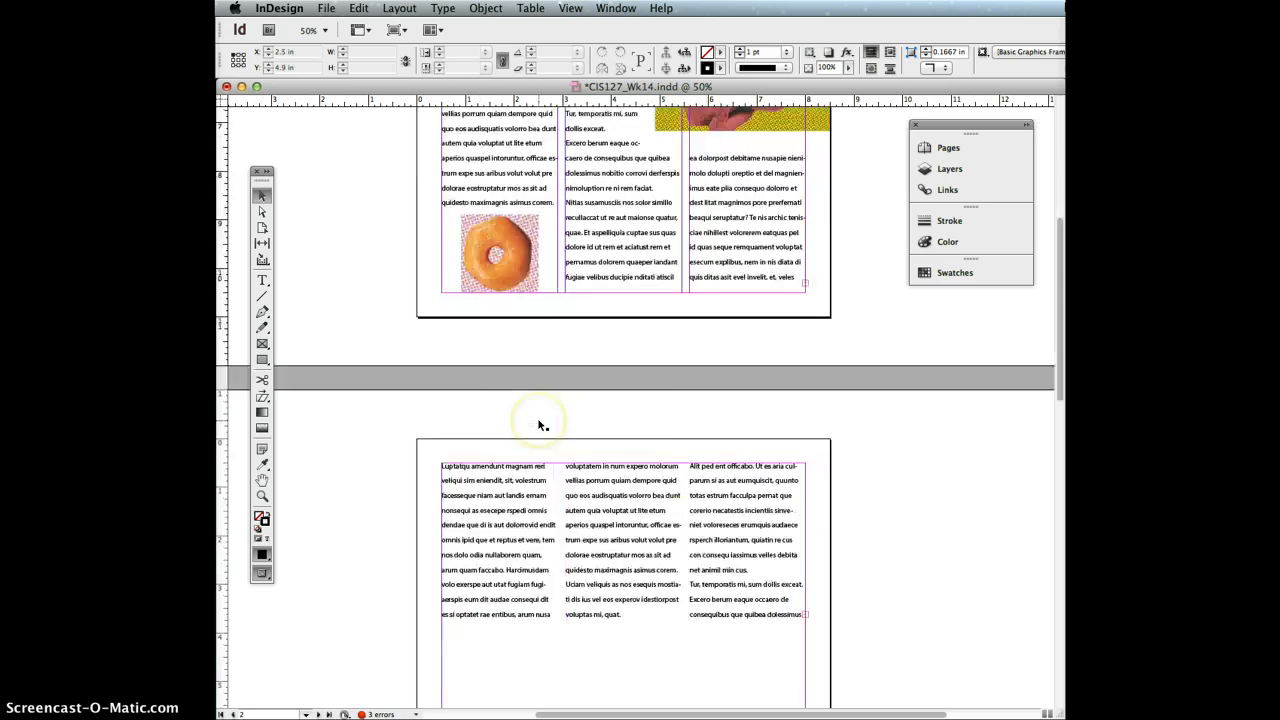
scroll(539, 424, up, 15)
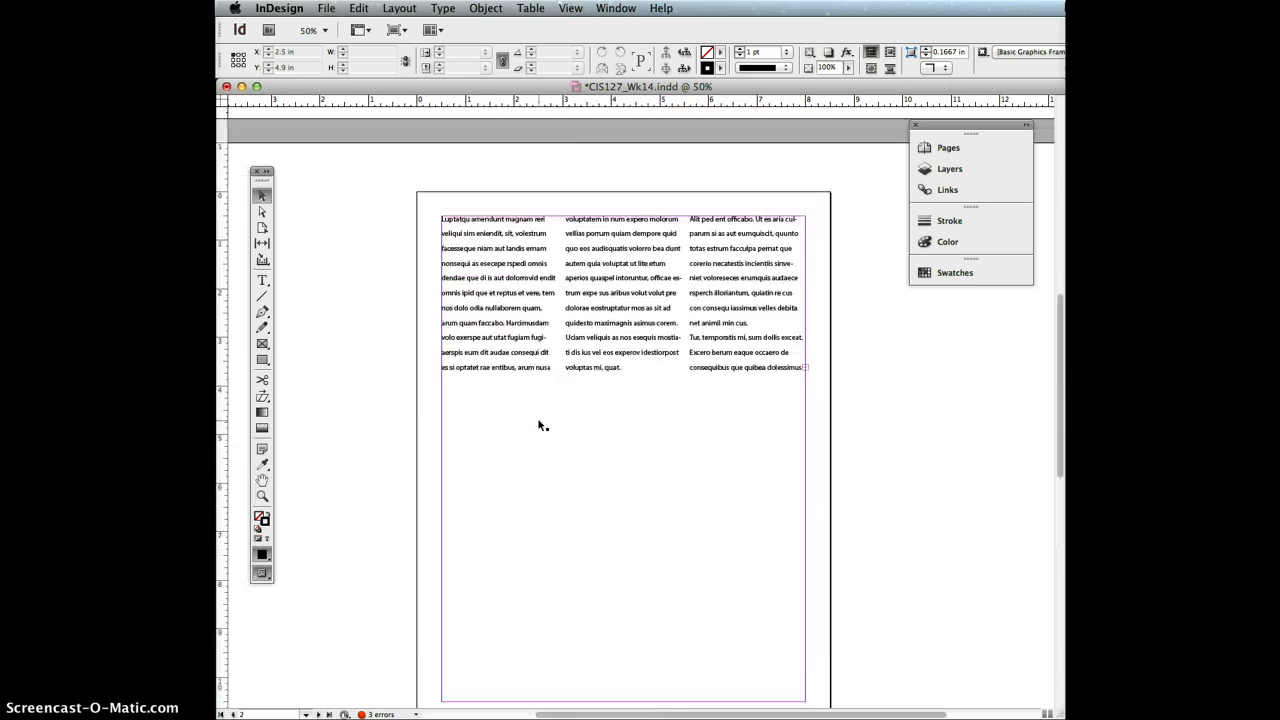
scroll(539, 424, down, 8)
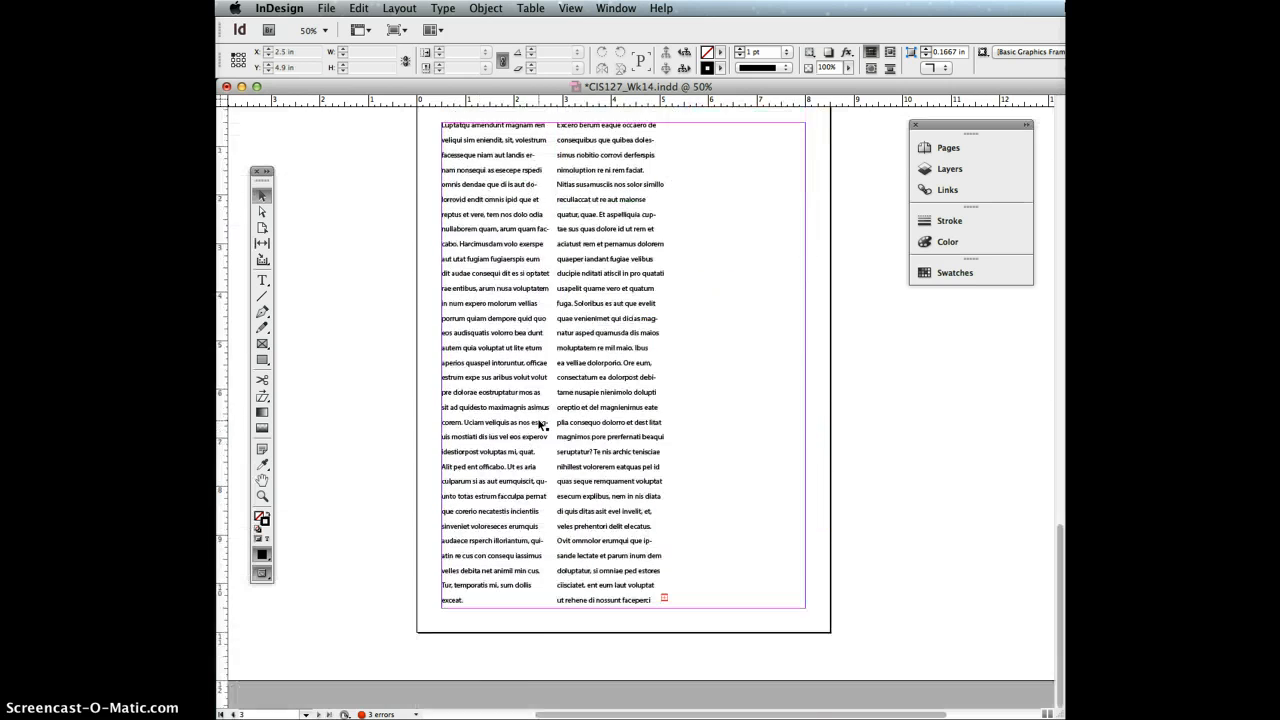
scroll(539, 424, up, 8)
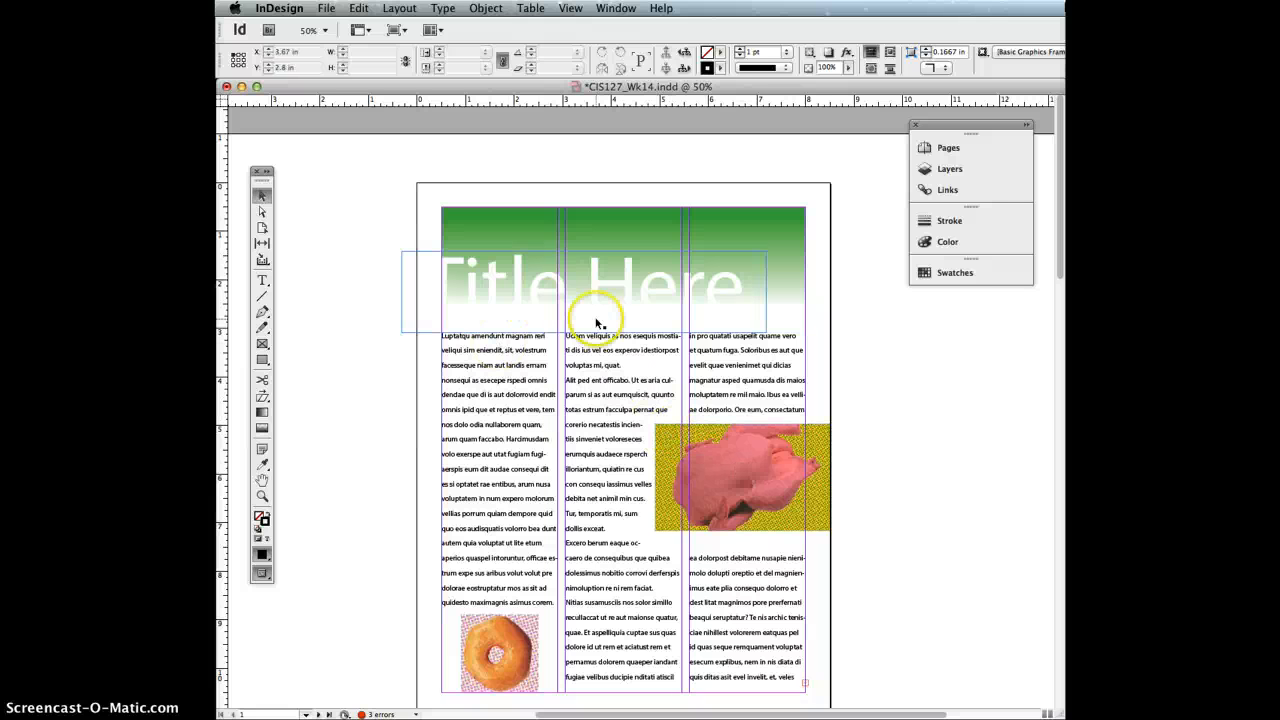
- Create a new one-page print document with the Letter page size, portrait orientation and facing pages turned off
click(330, 10)
mouse_move(338, 25)
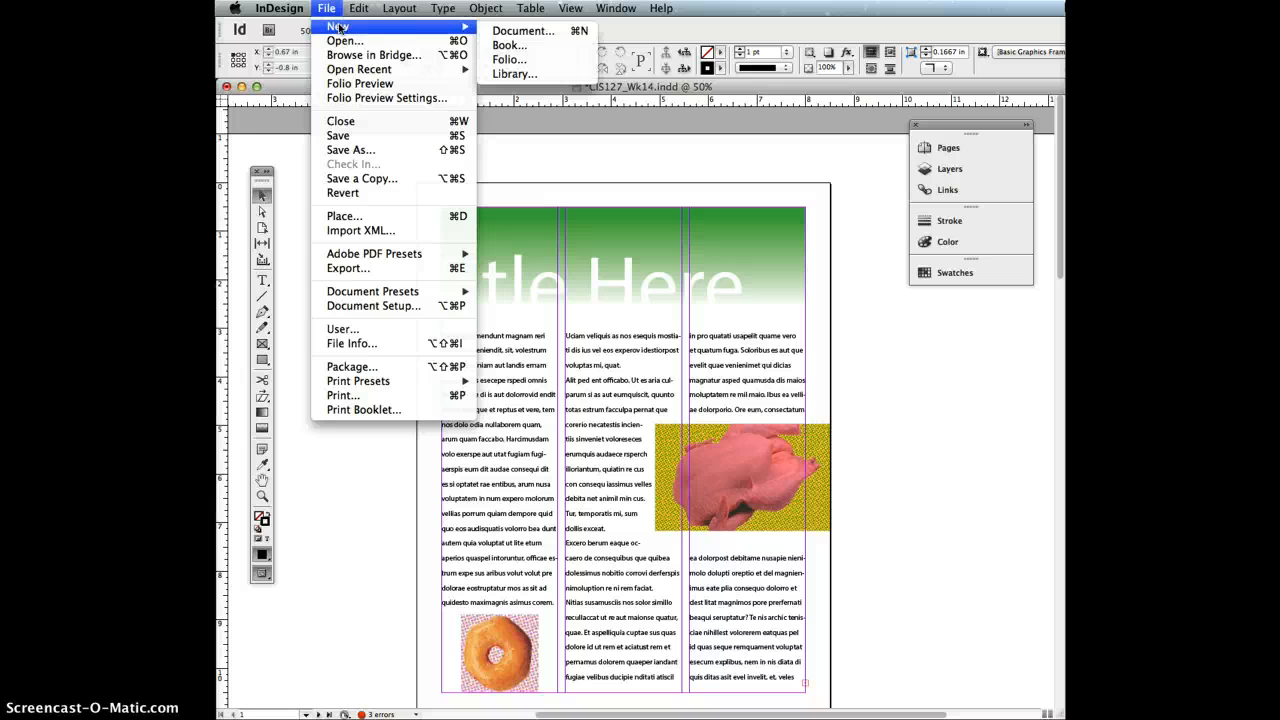
click(510, 27)
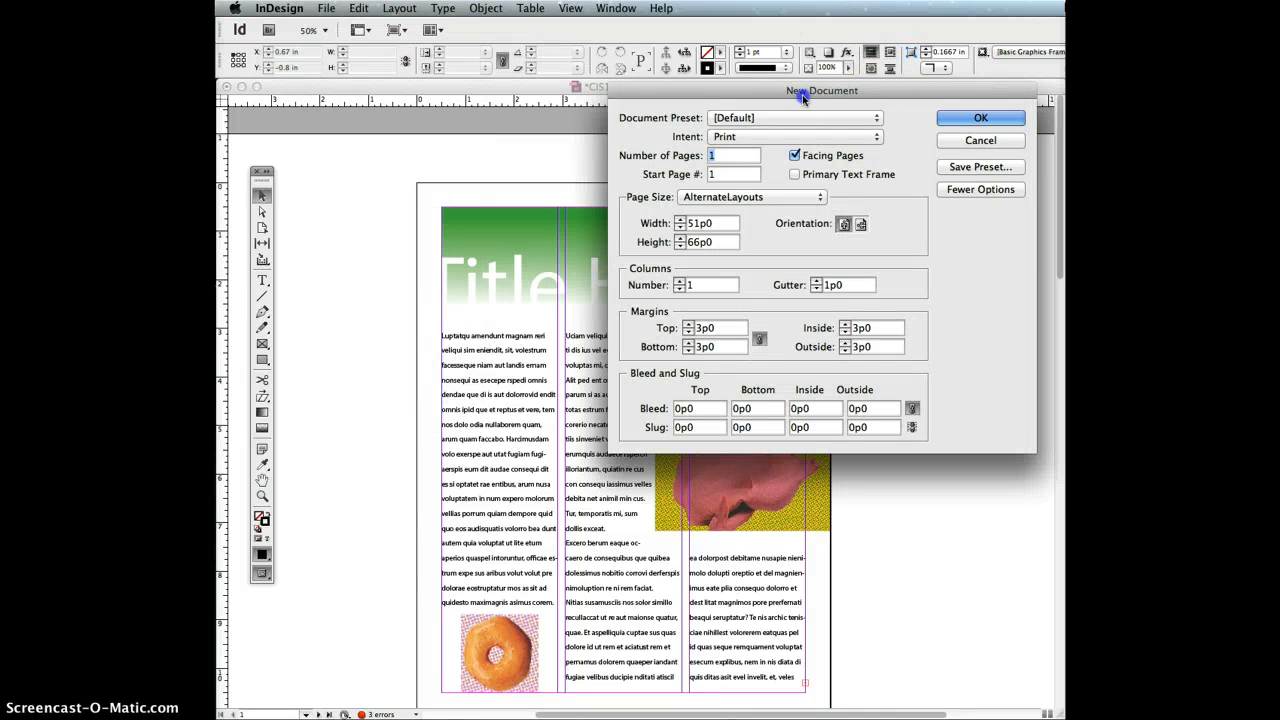
drag(878, 90, 688, 125)
click(536, 232)
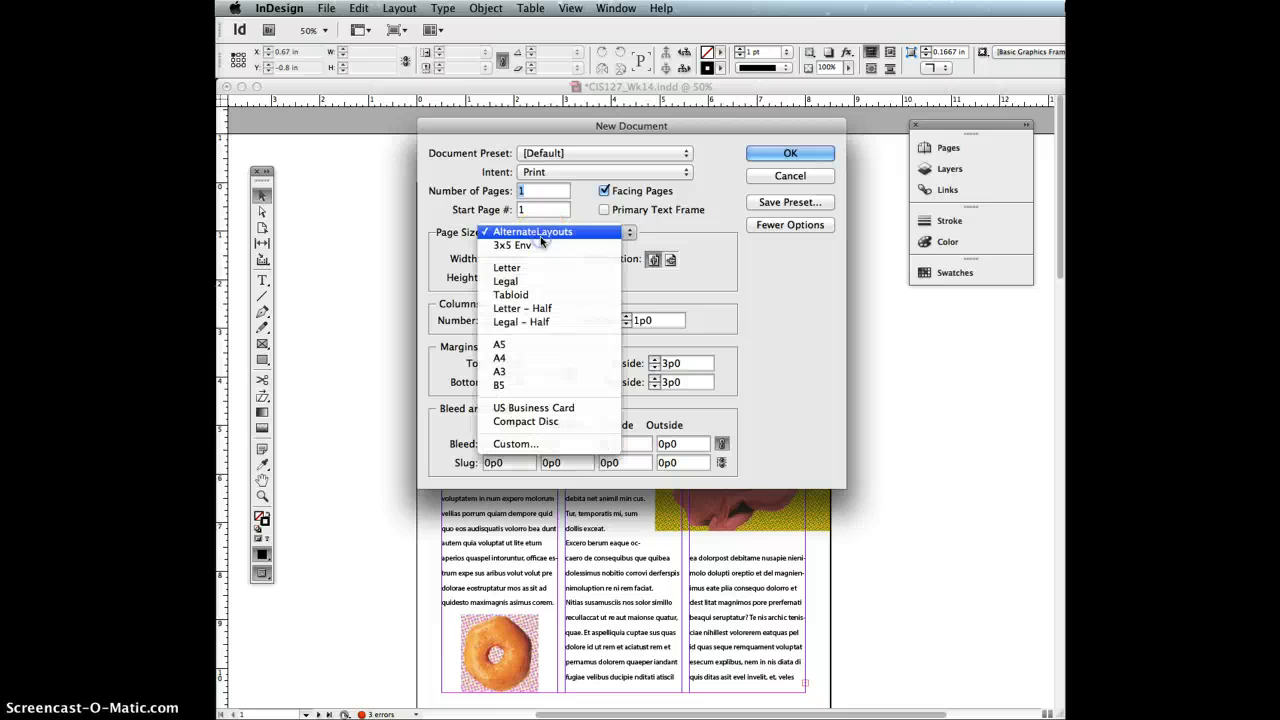
click(538, 268)
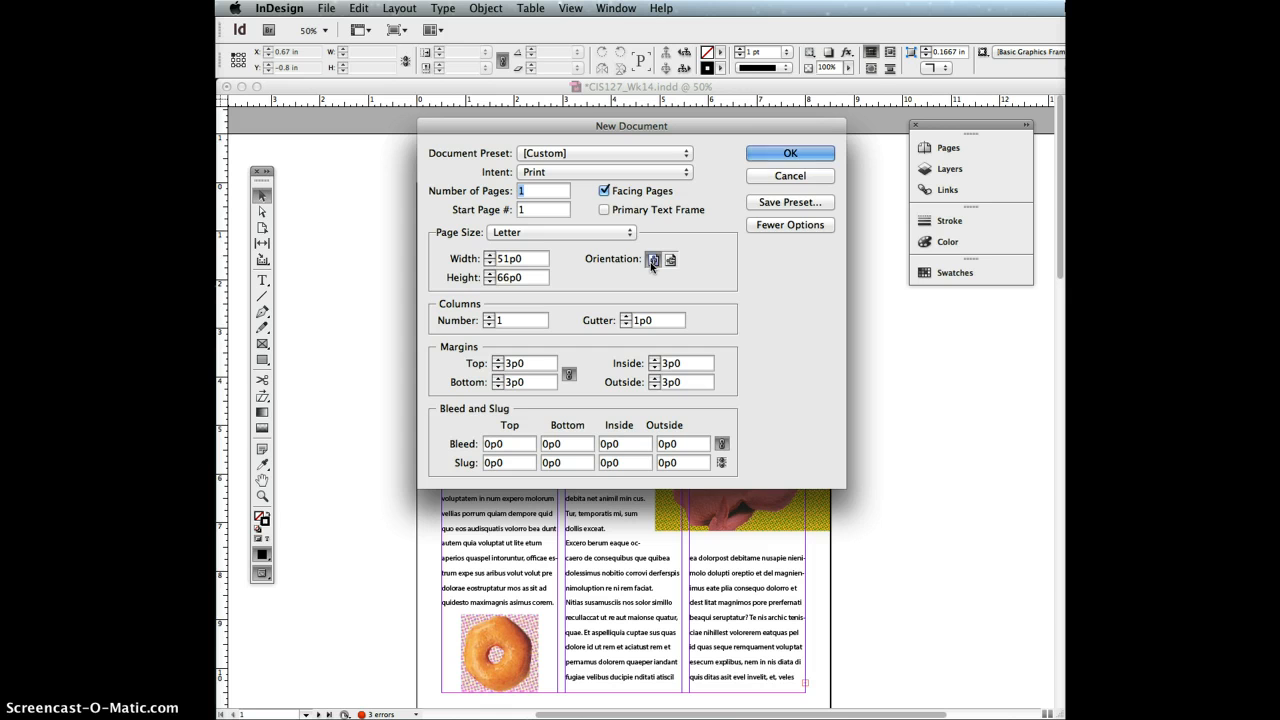
click(604, 191)
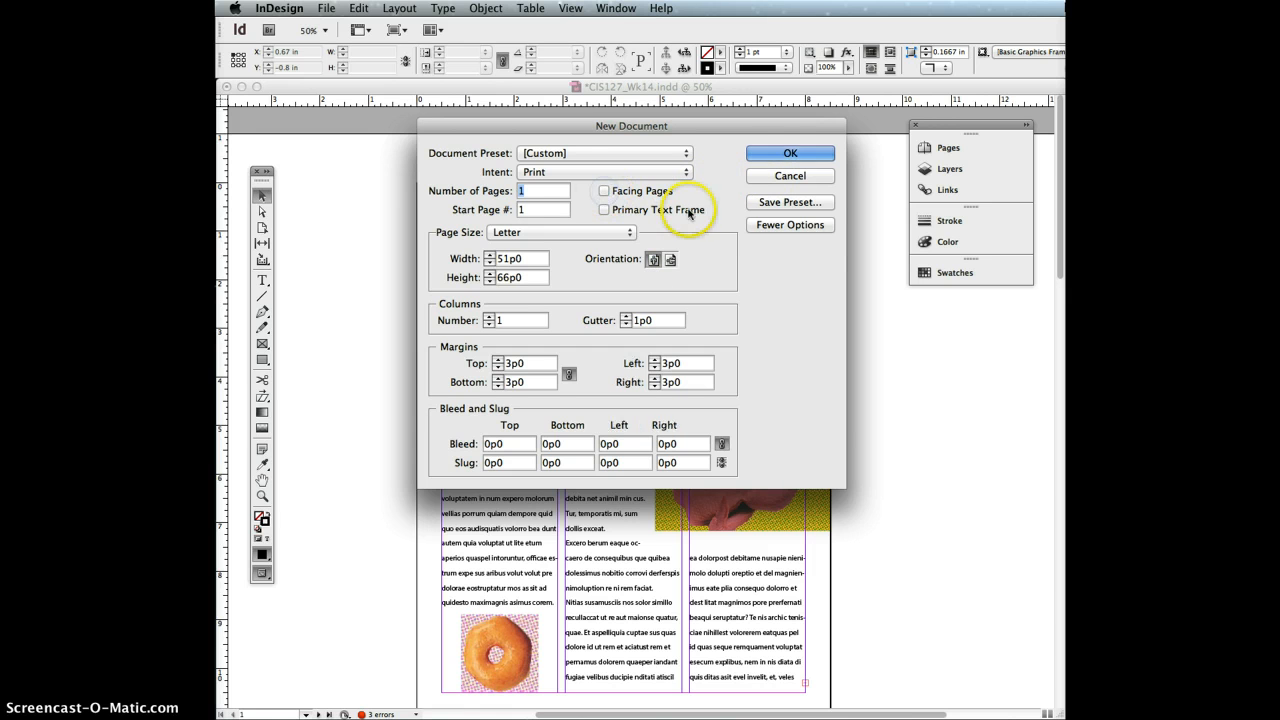
click(788, 154)
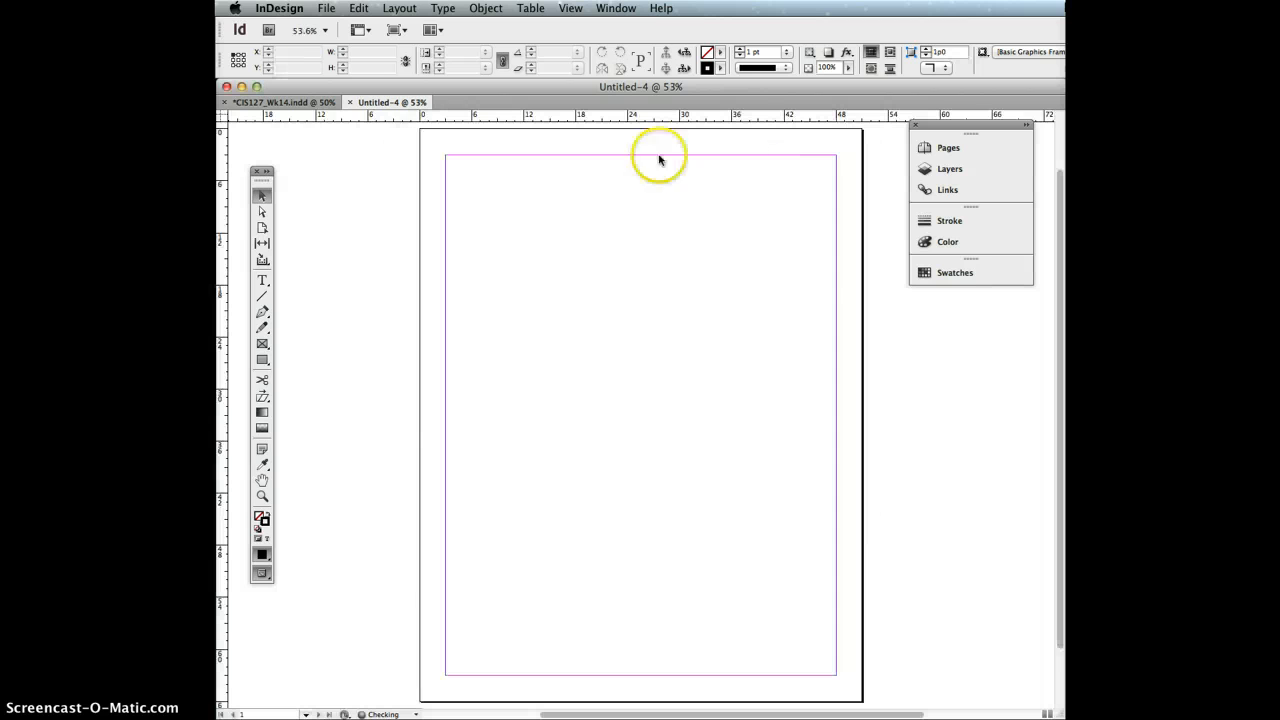
- Set both the horizontal and vertical ruler units to Inches in the Units & Increments preferences
click(324, 8)
mouse_move(297, 8)
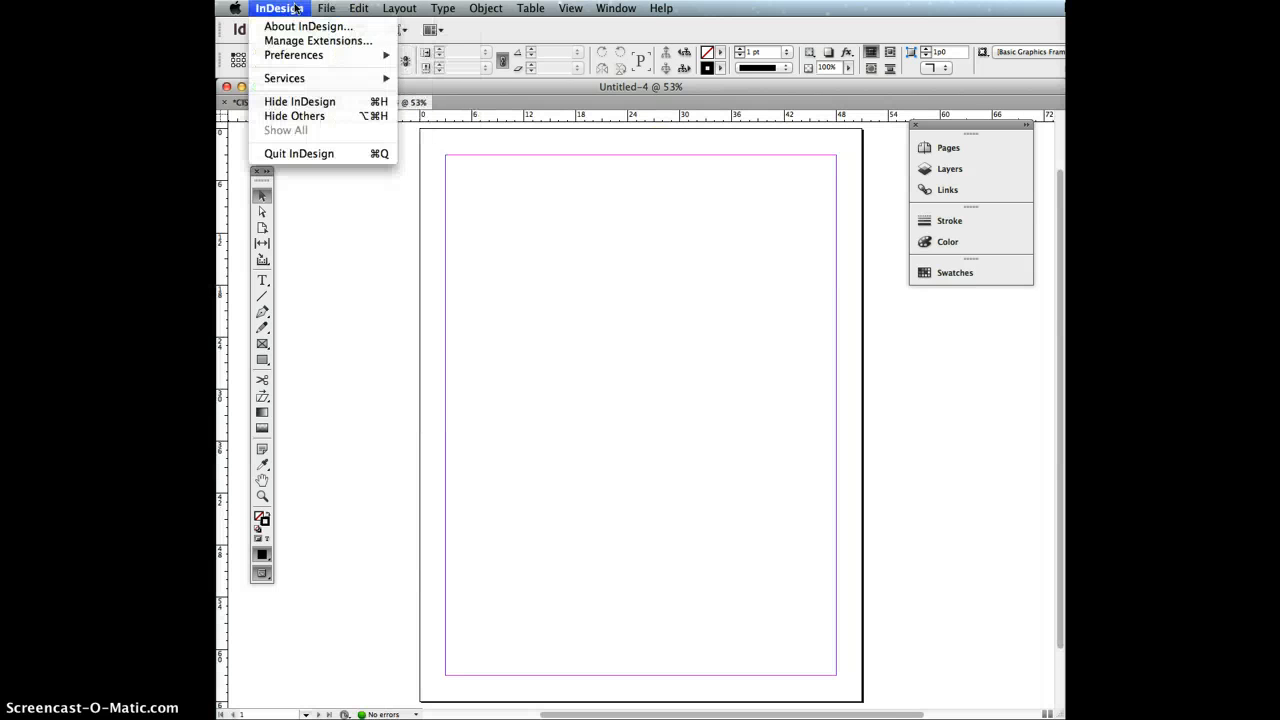
click(283, 8)
mouse_move(357, 8)
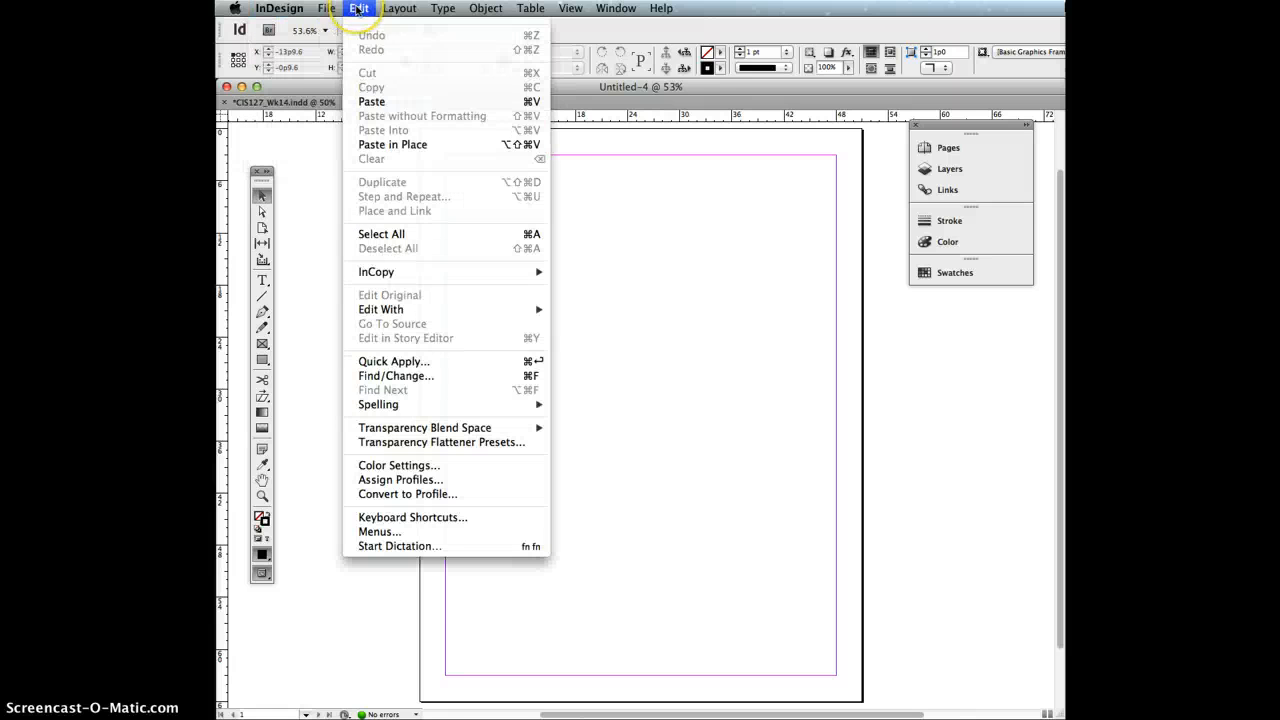
click(283, 8)
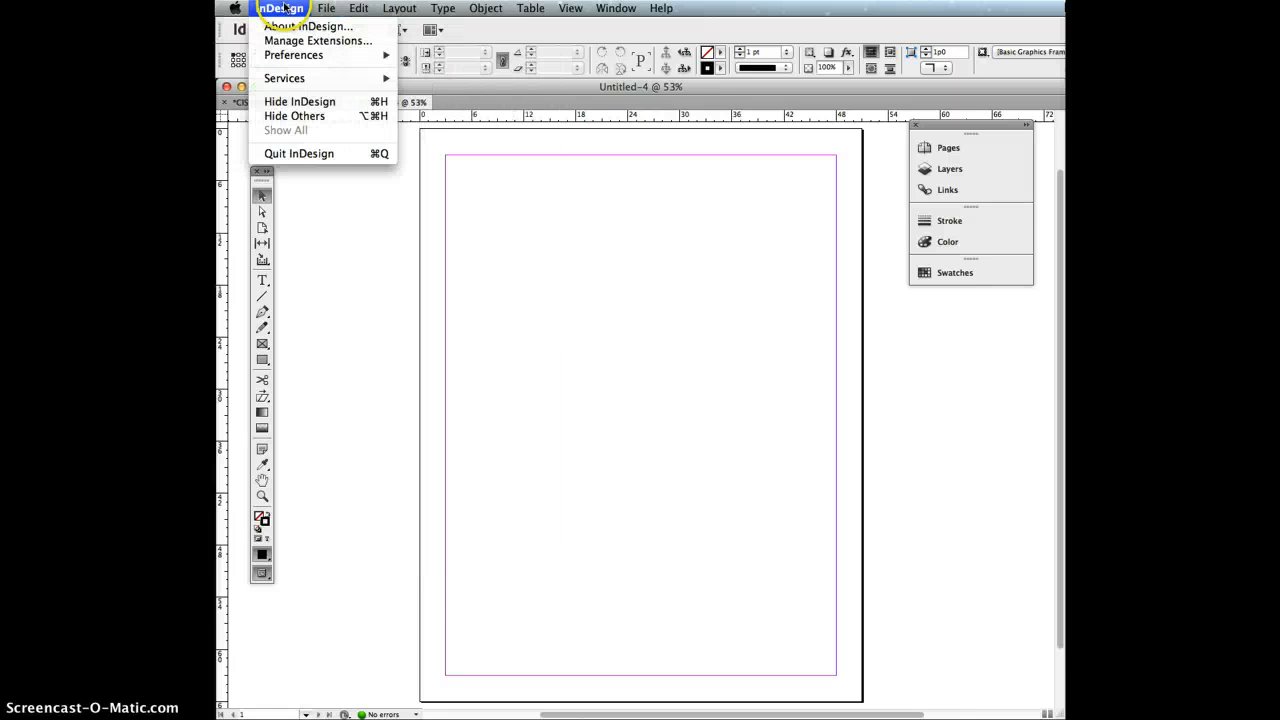
mouse_move(300, 55)
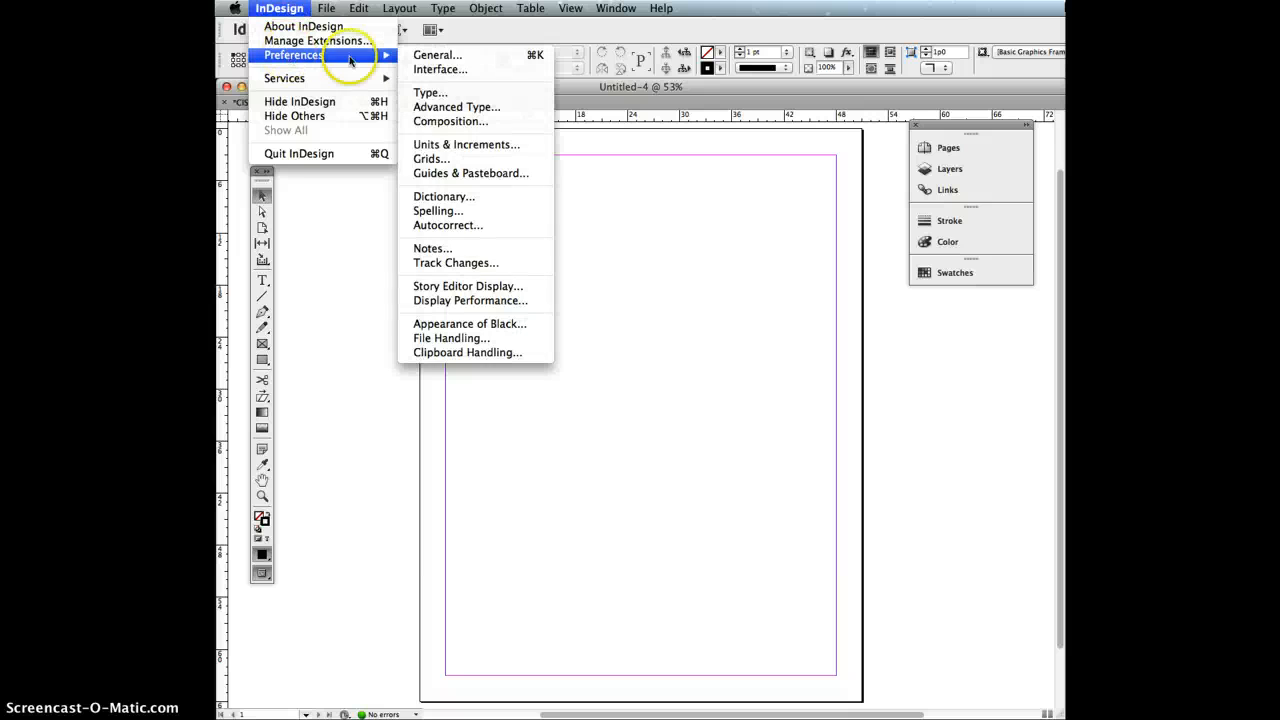
click(435, 148)
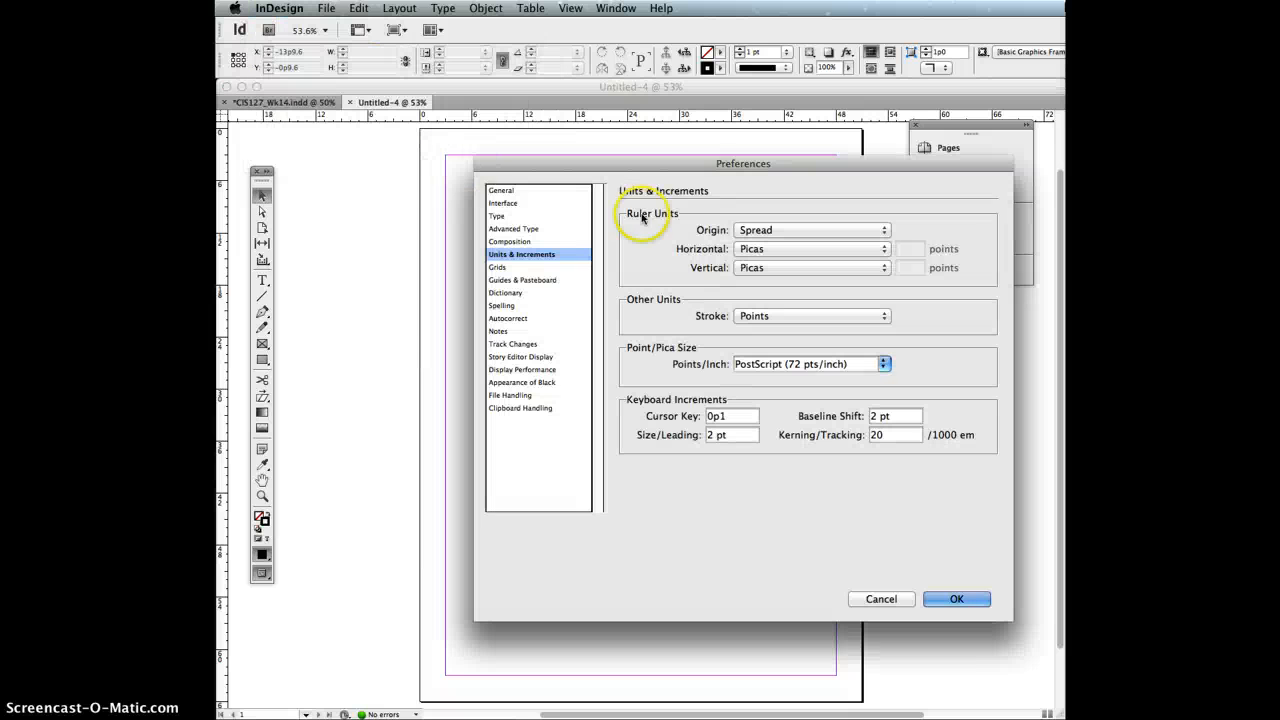
click(756, 250)
click(758, 261)
click(757, 268)
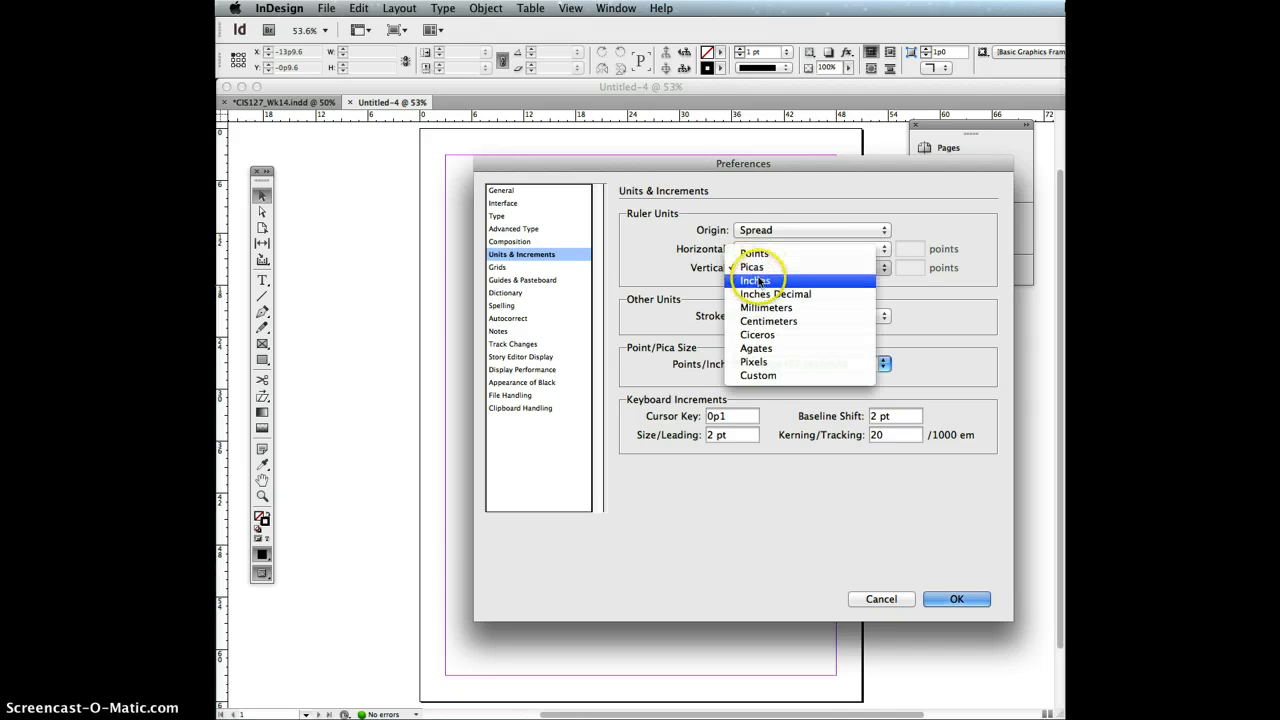
click(758, 281)
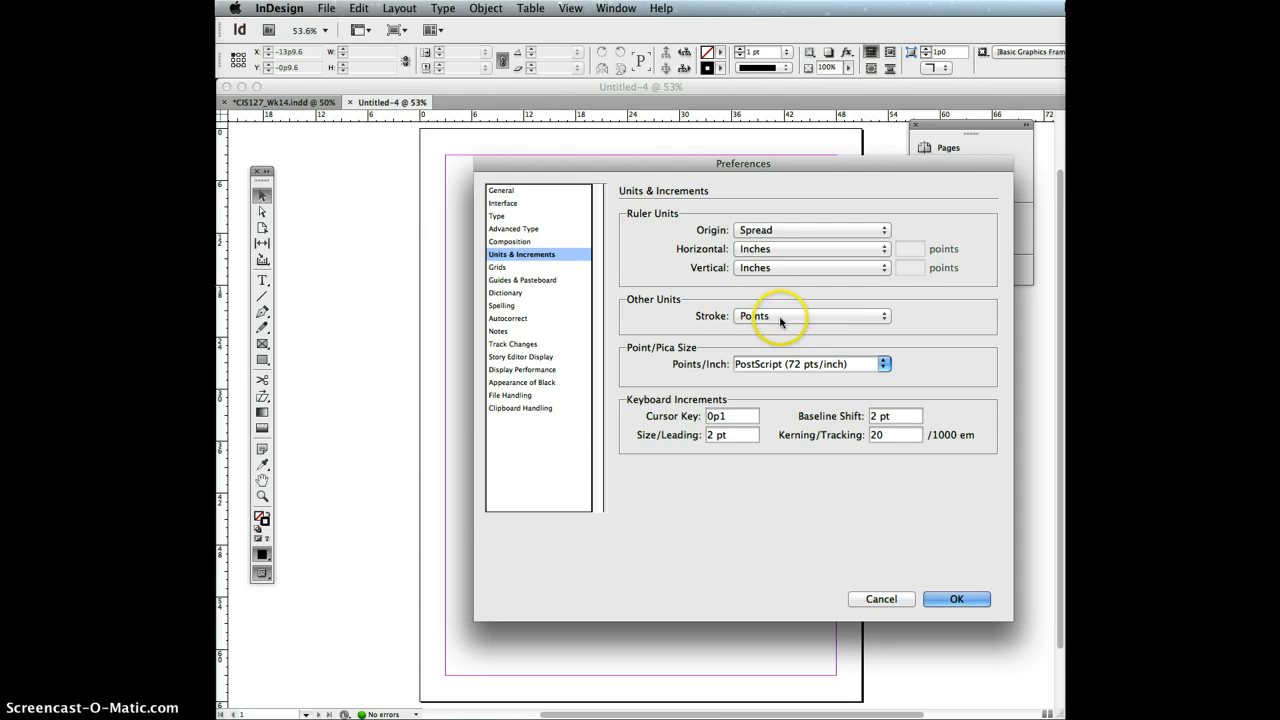
click(958, 601)
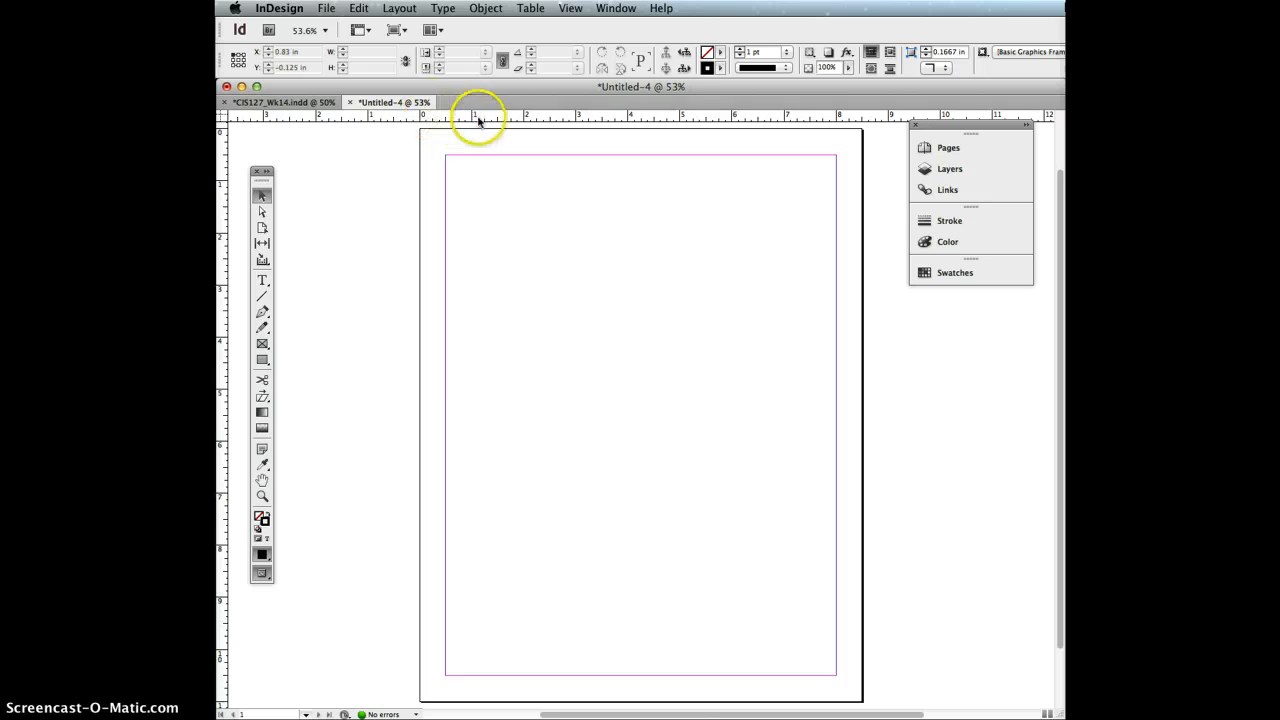
click(642, 219)
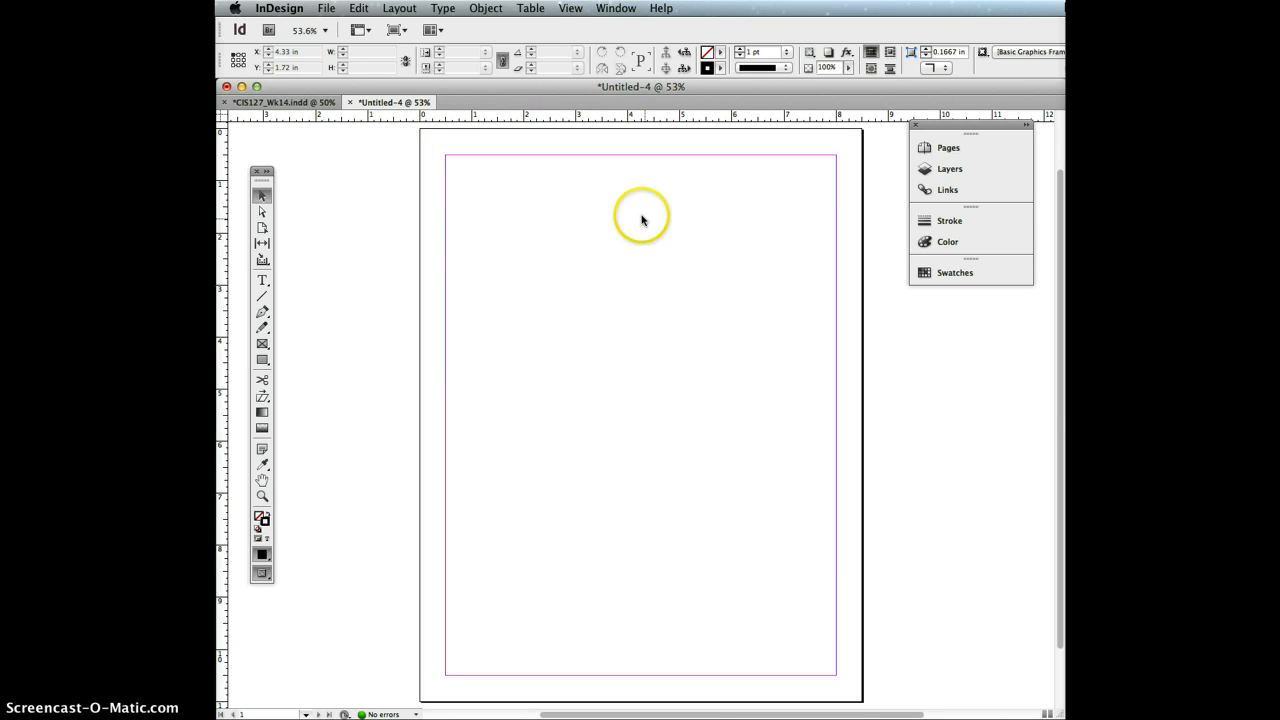
click(562, 12)
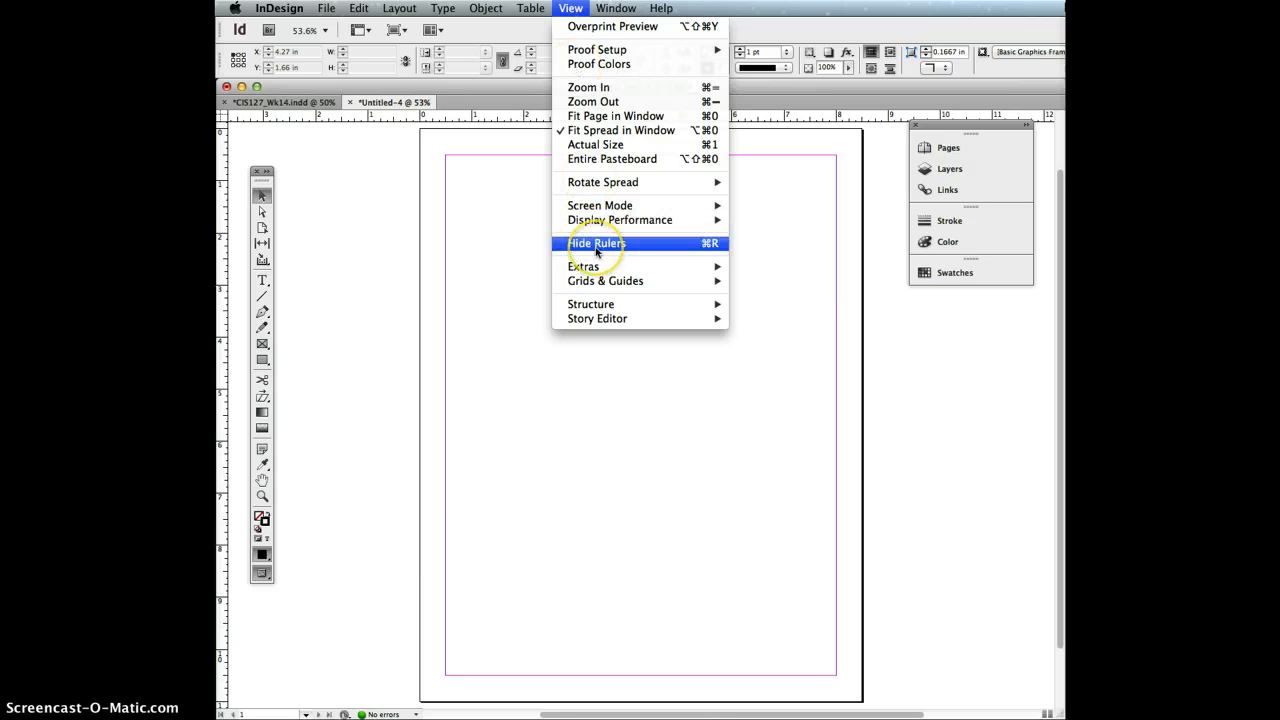
click(623, 299)
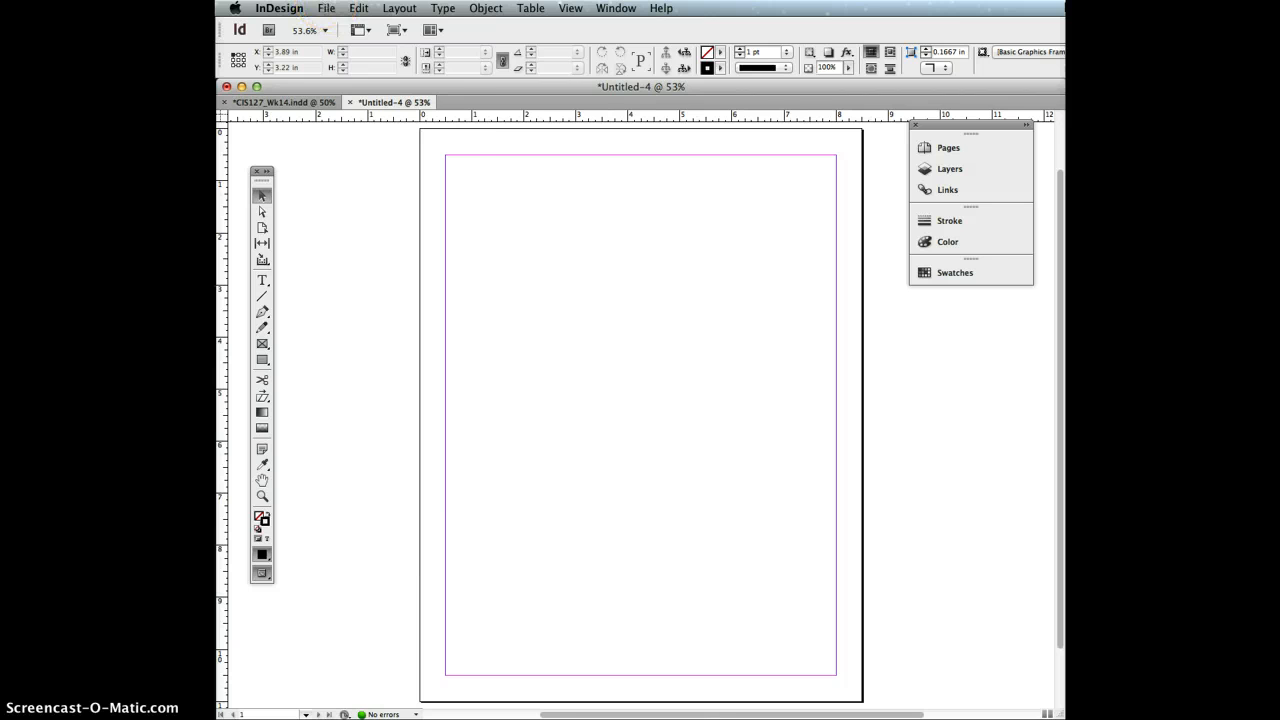
- Change the document setup to 3 pages, leaving facing pages off
click(326, 8)
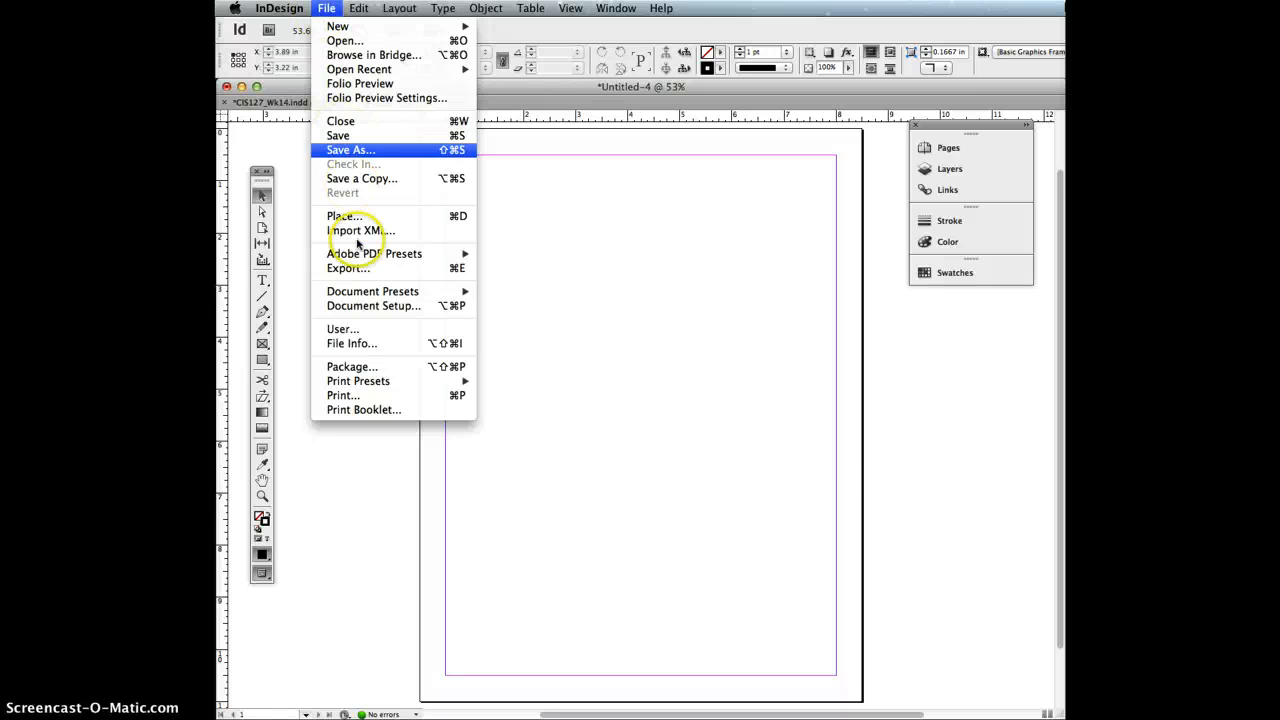
click(360, 306)
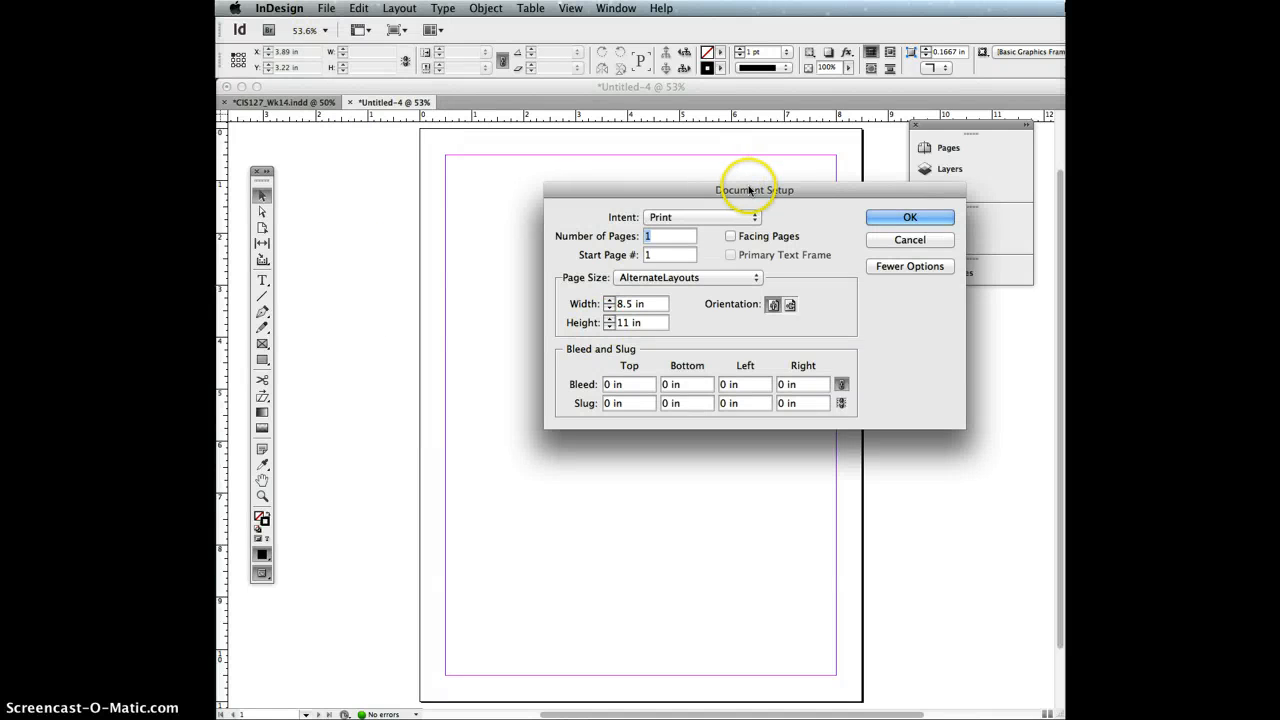
drag(740, 189, 664, 163)
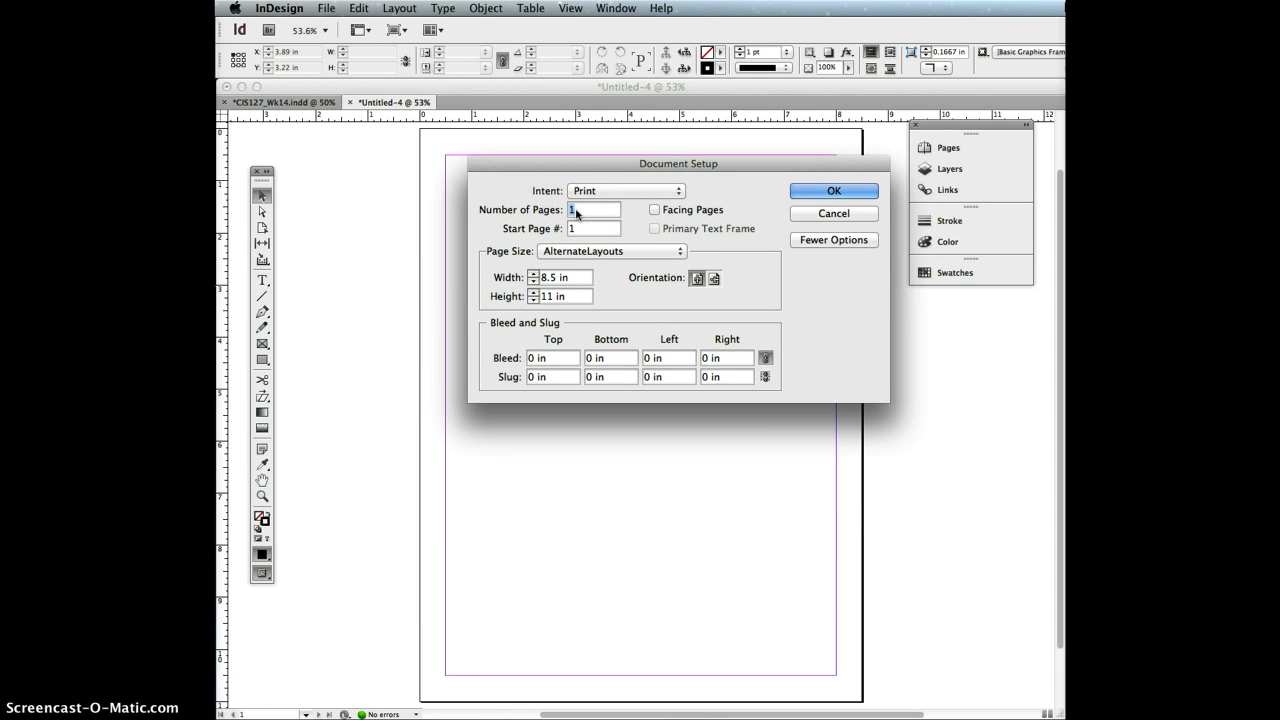
text(3)
click(655, 210)
click(655, 210)
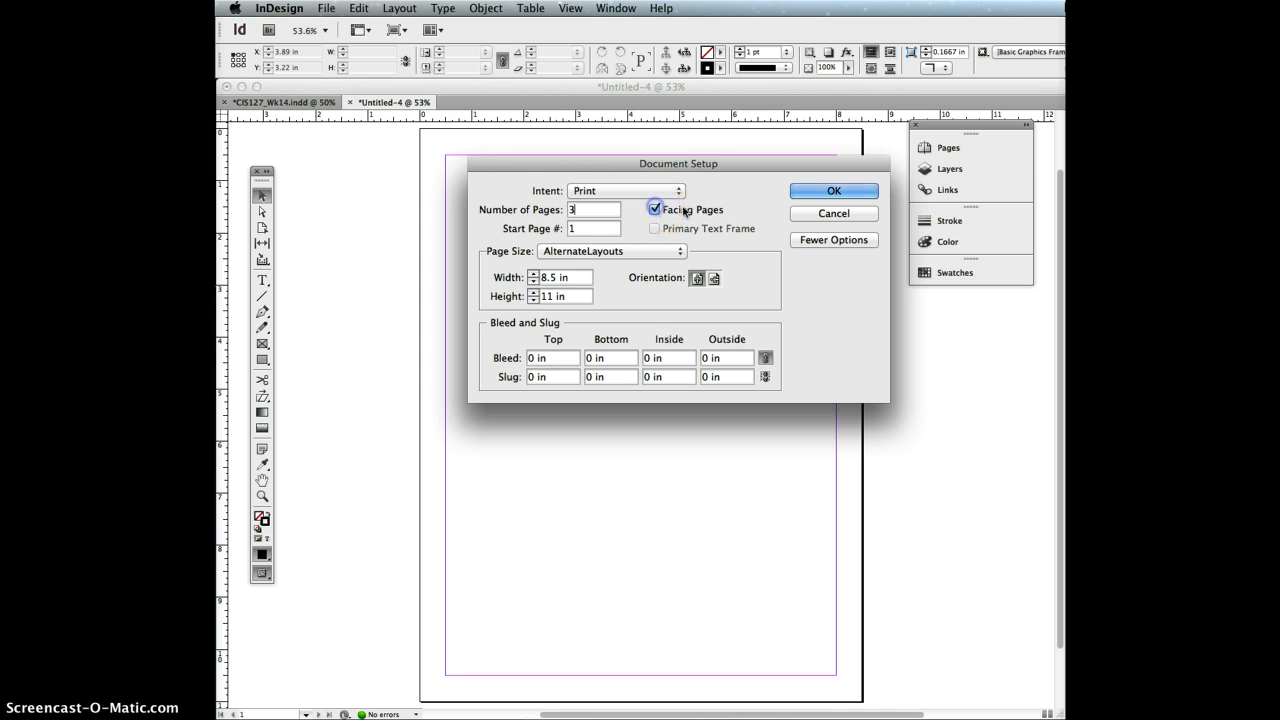
click(655, 210)
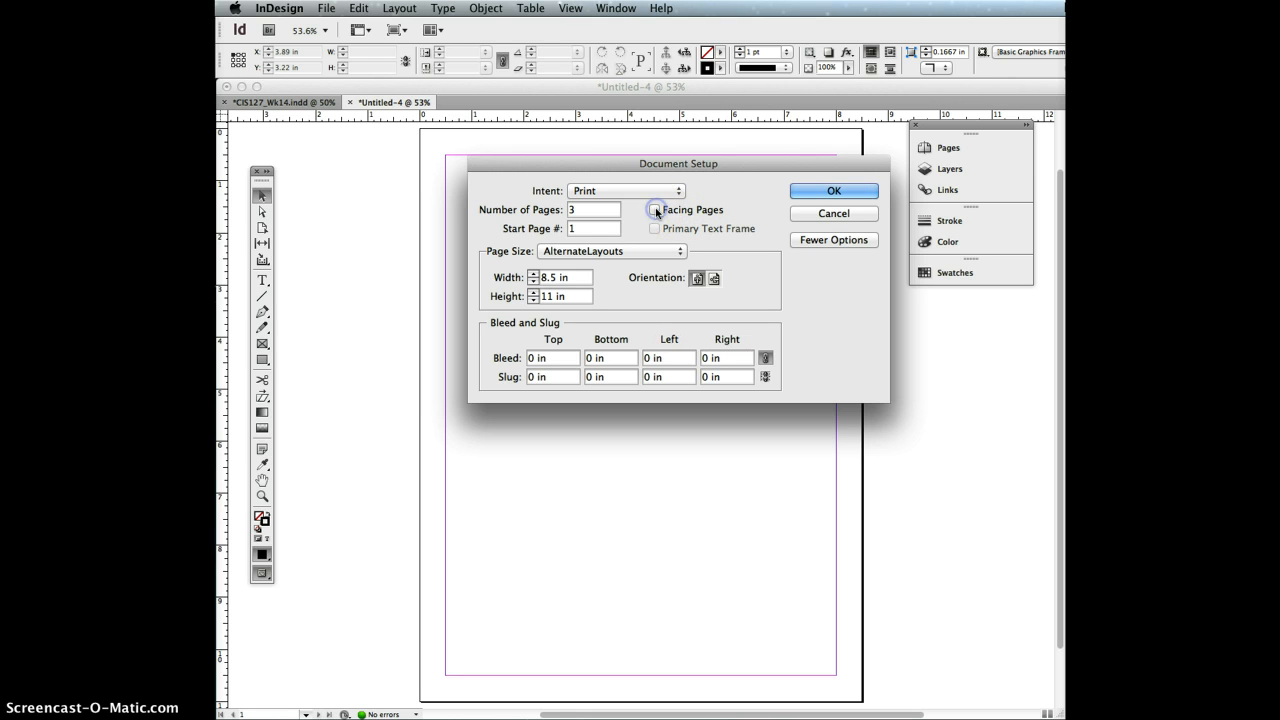
click(615, 211)
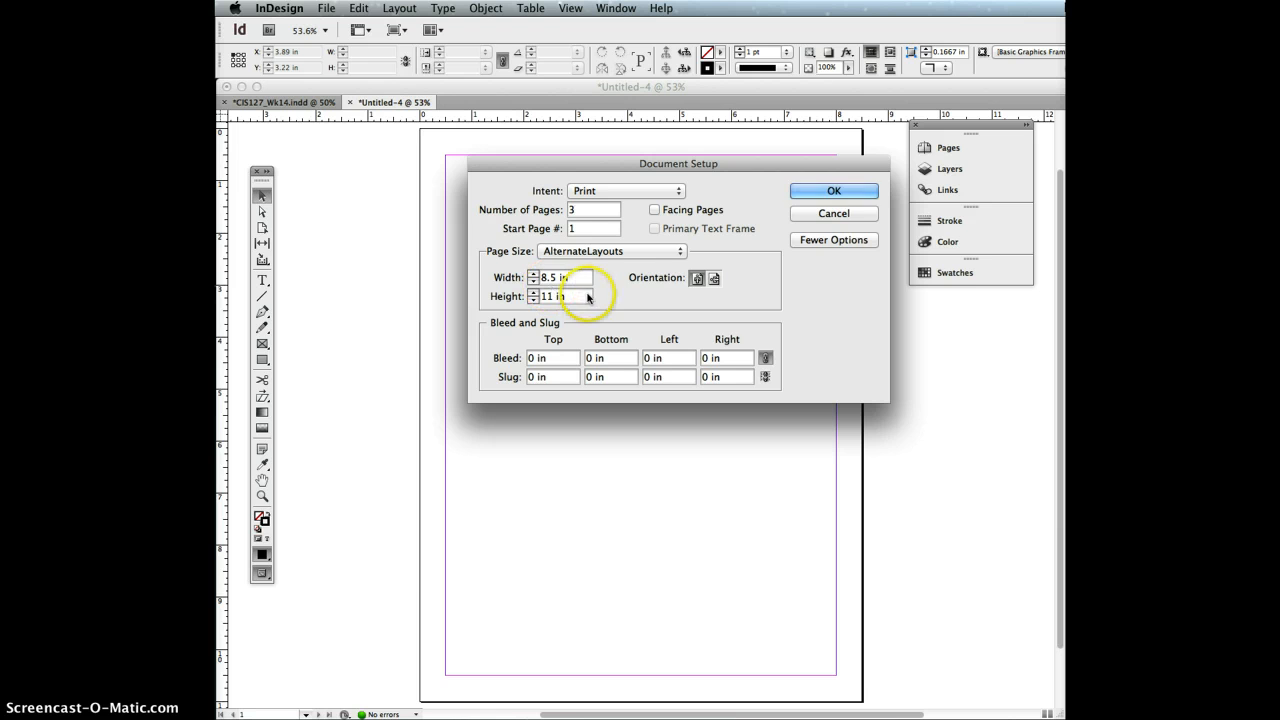
click(838, 191)
- Check the Margins and Columns settings without applying anything, and close the untitled document without saving
click(399, 8)
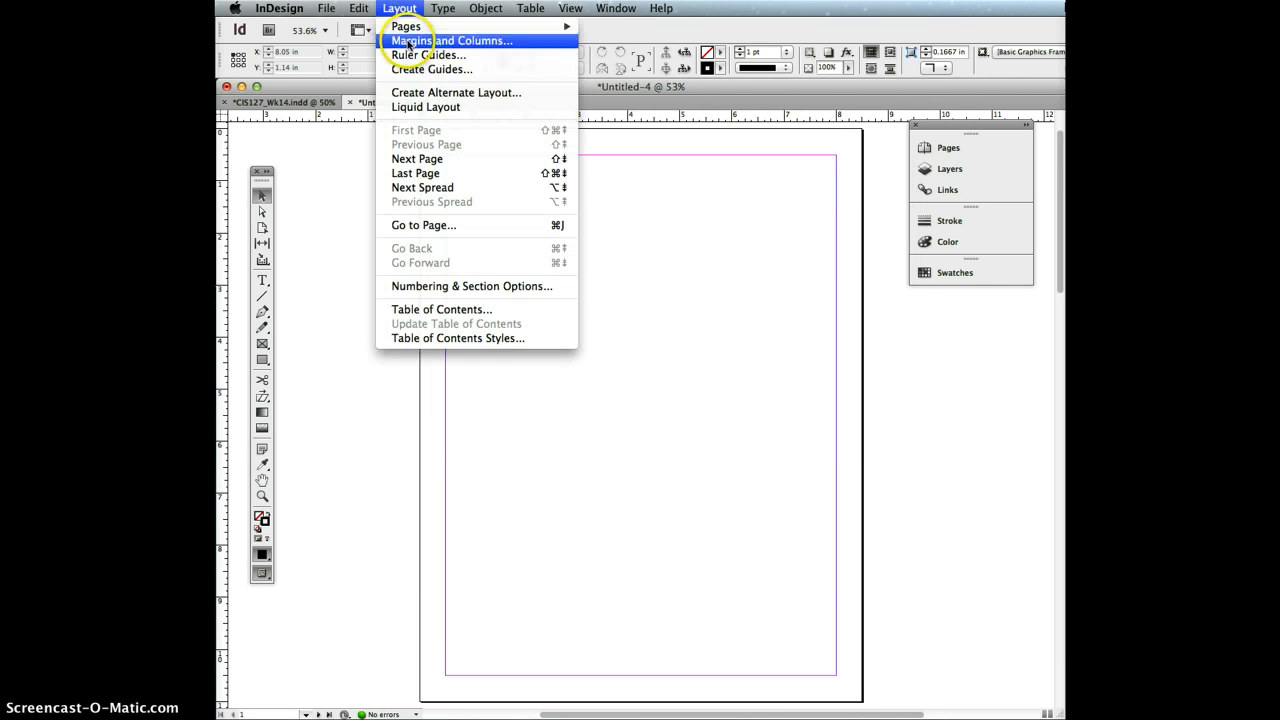
click(408, 44)
drag(711, 322, 486, 163)
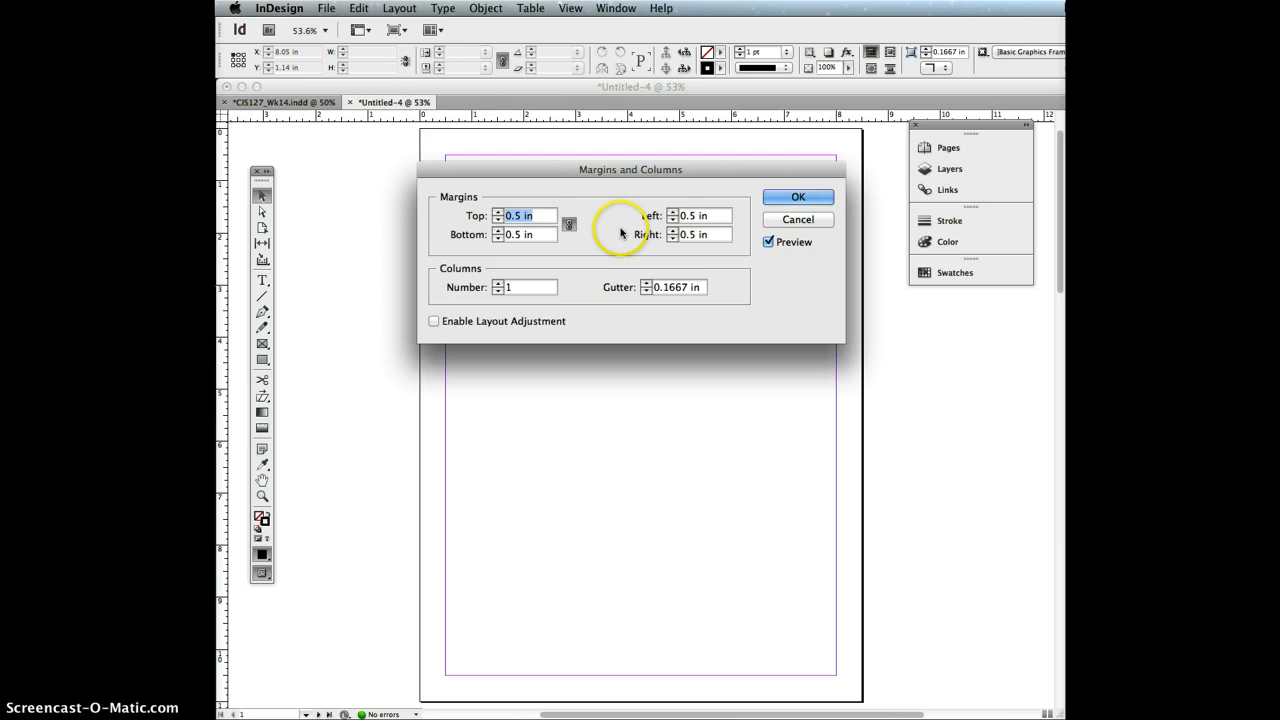
click(808, 218)
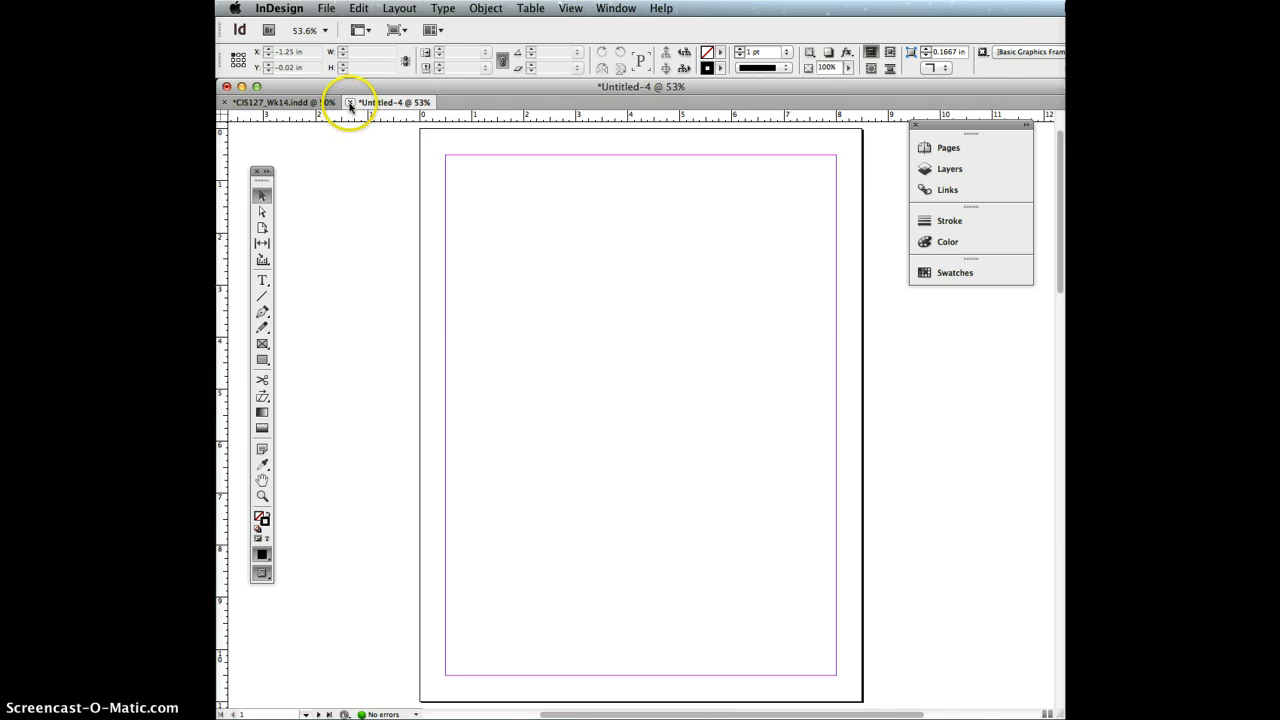
click(350, 104)
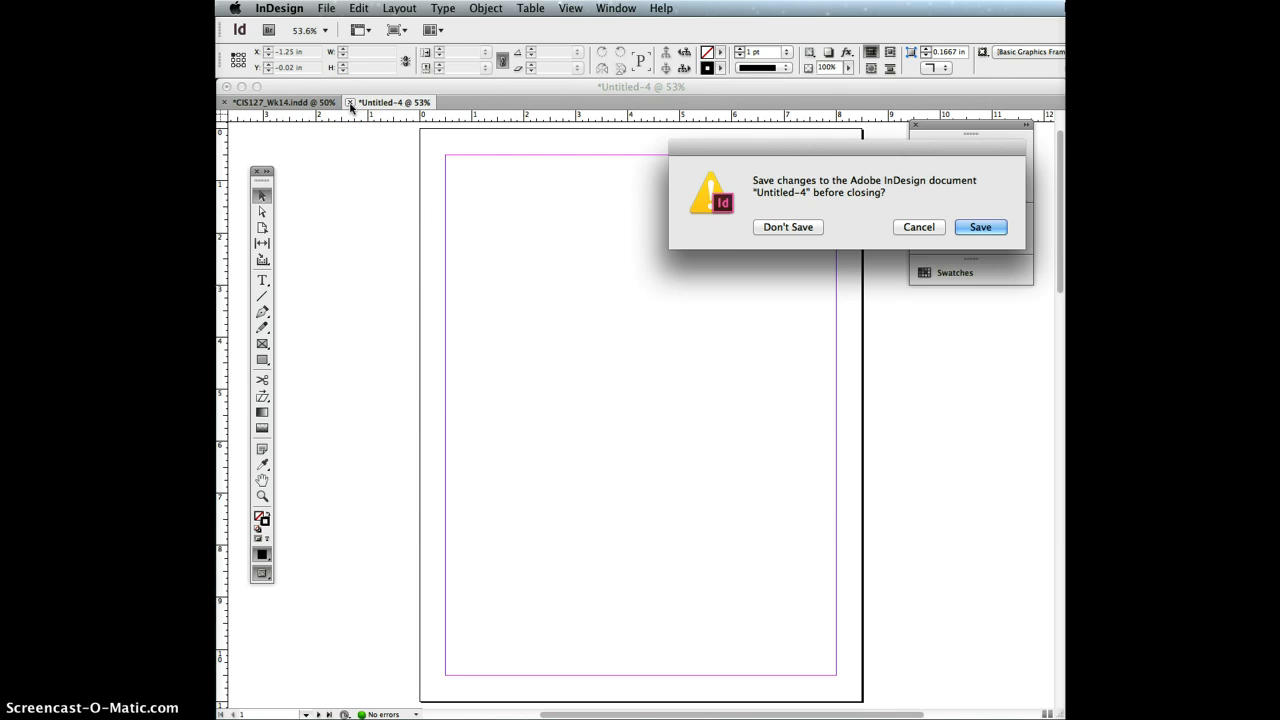
click(778, 228)
- Start a new print document with 3 pages and facing pages turned off
click(326, 8)
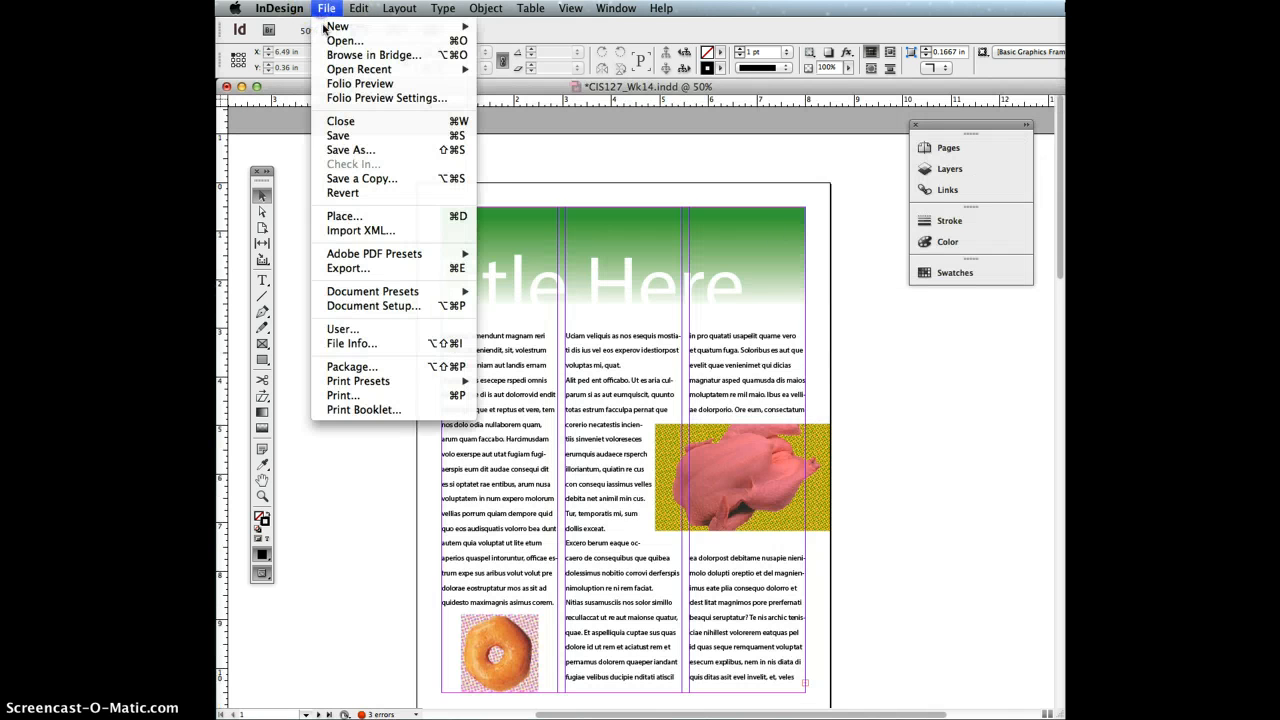
mouse_move(338, 26)
click(522, 31)
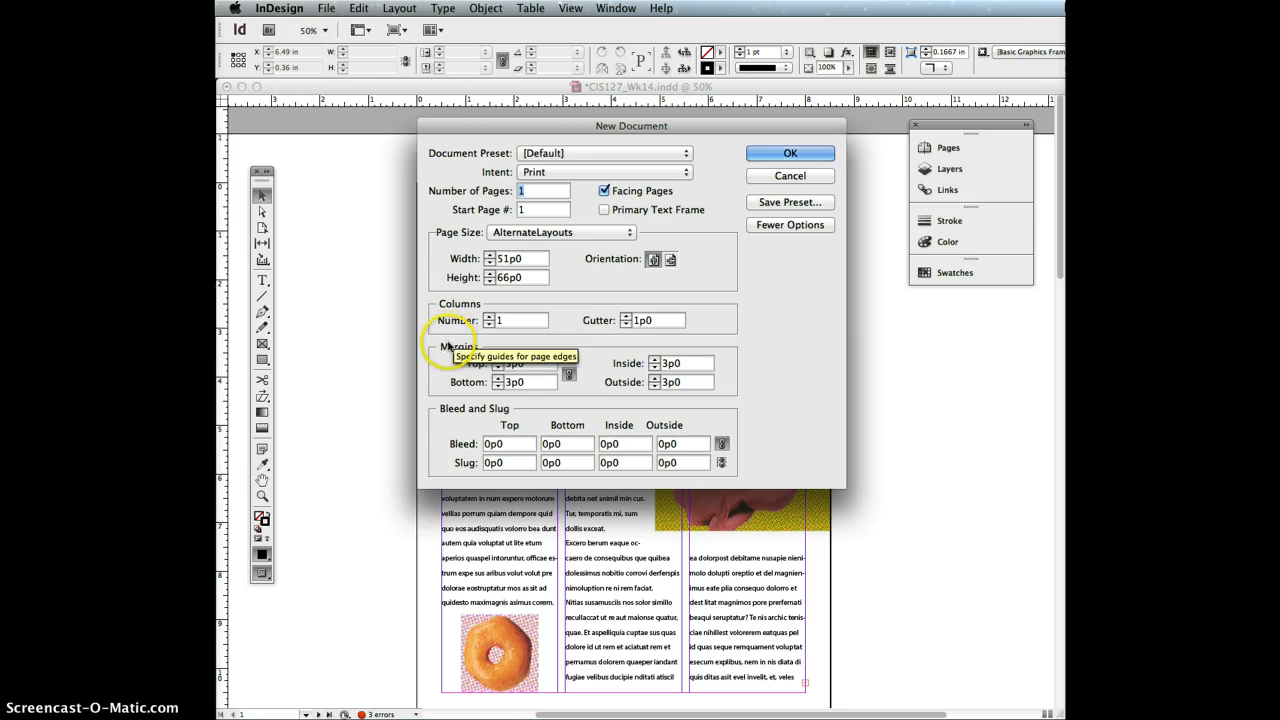
click(603, 191)
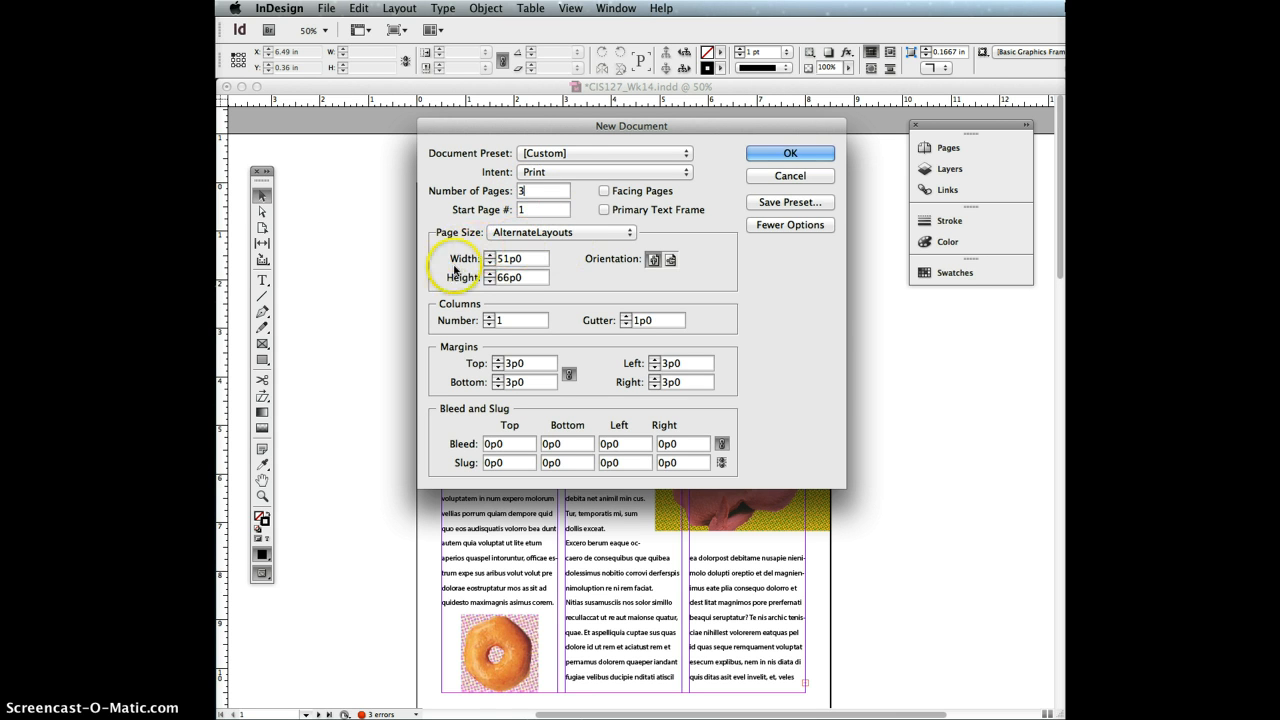
- Try the Letter page size for the new document, and check the custom page size settings without applying them
click(525, 261)
drag(525, 261, 489, 258)
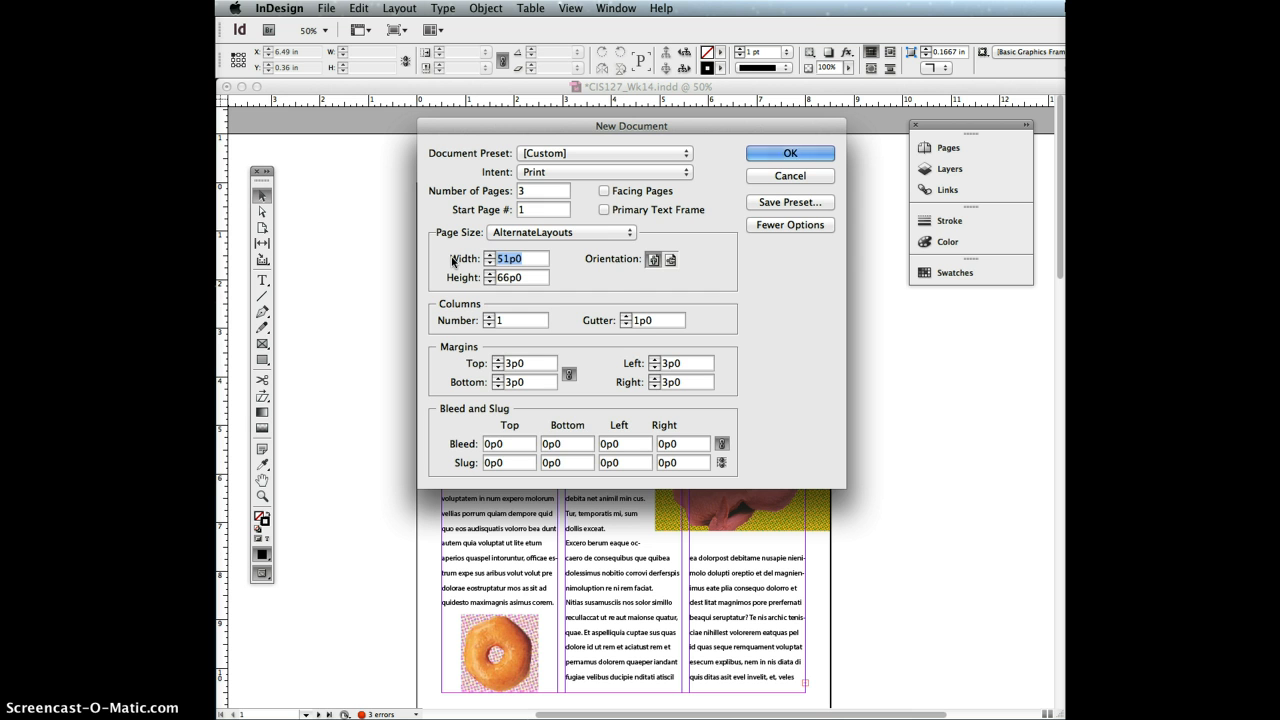
click(585, 233)
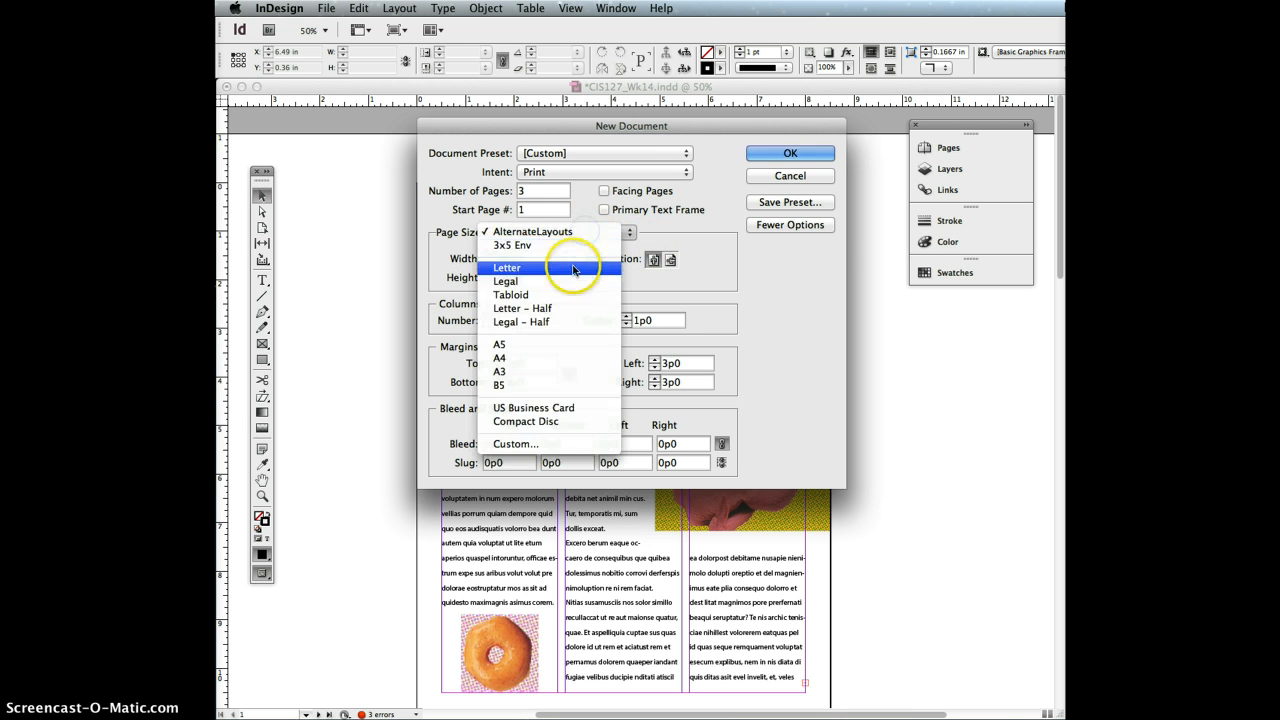
click(575, 268)
click(523, 261)
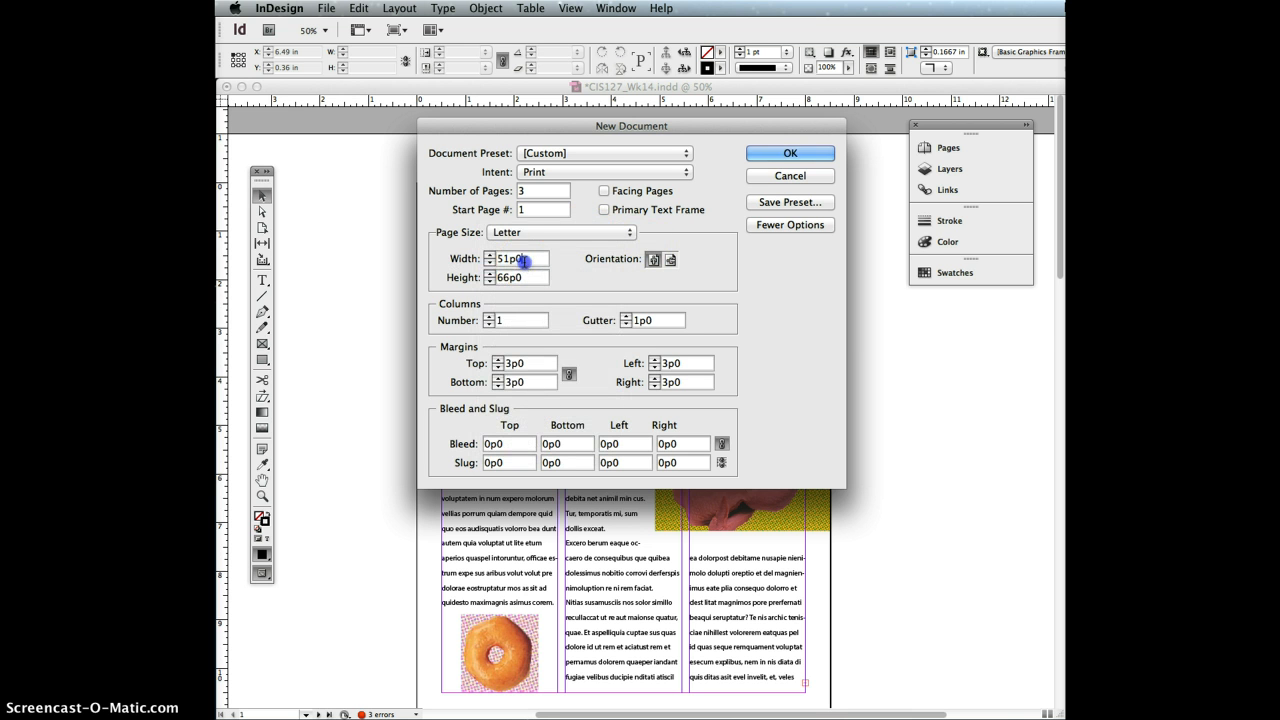
click(545, 233)
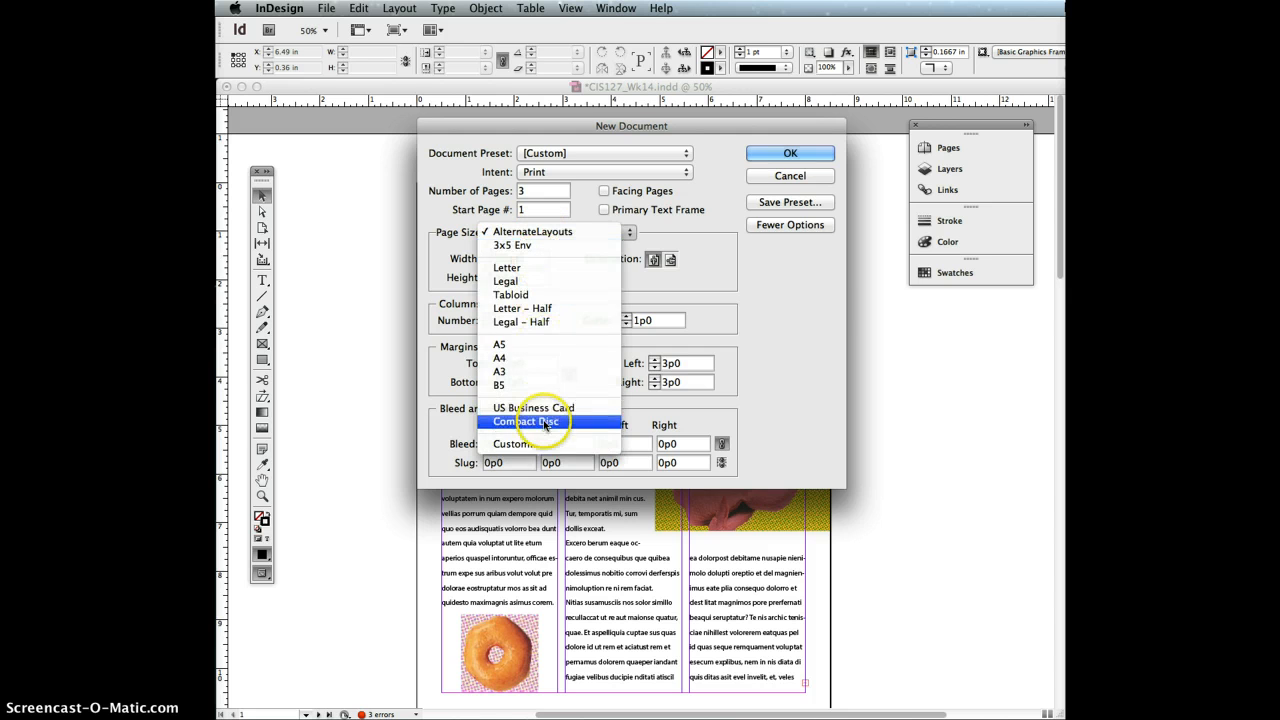
click(512, 443)
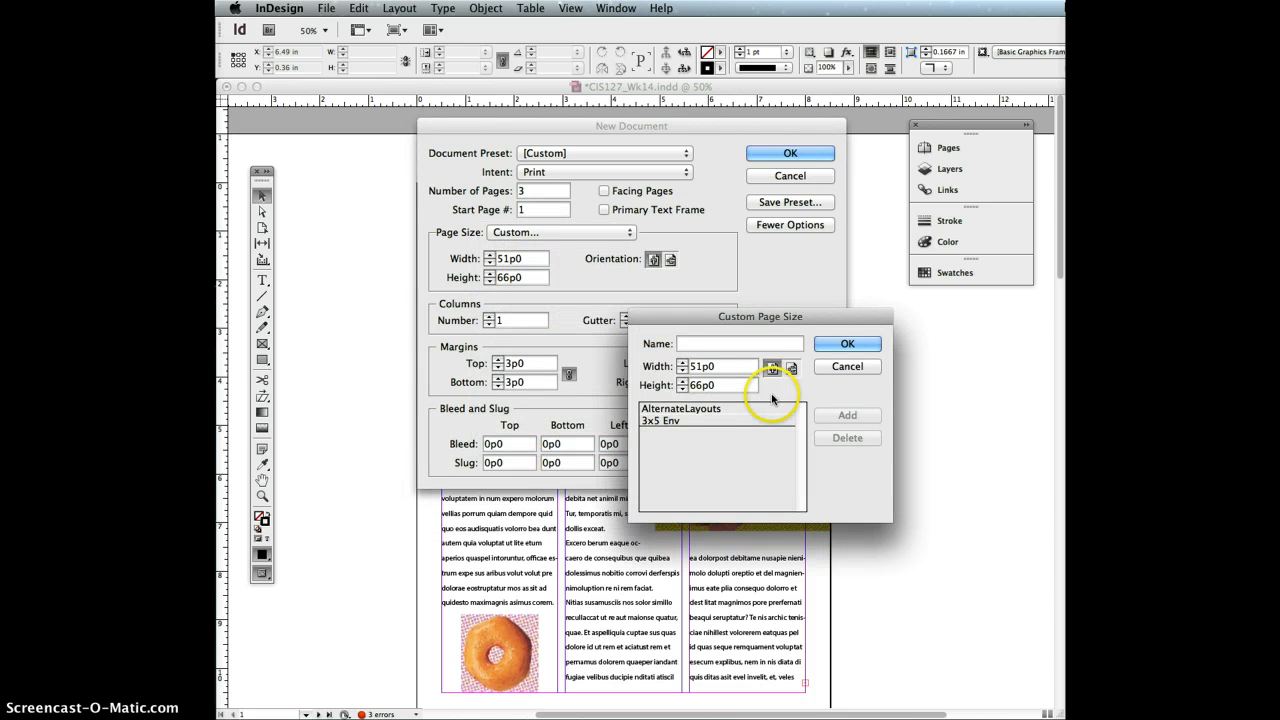
click(847, 366)
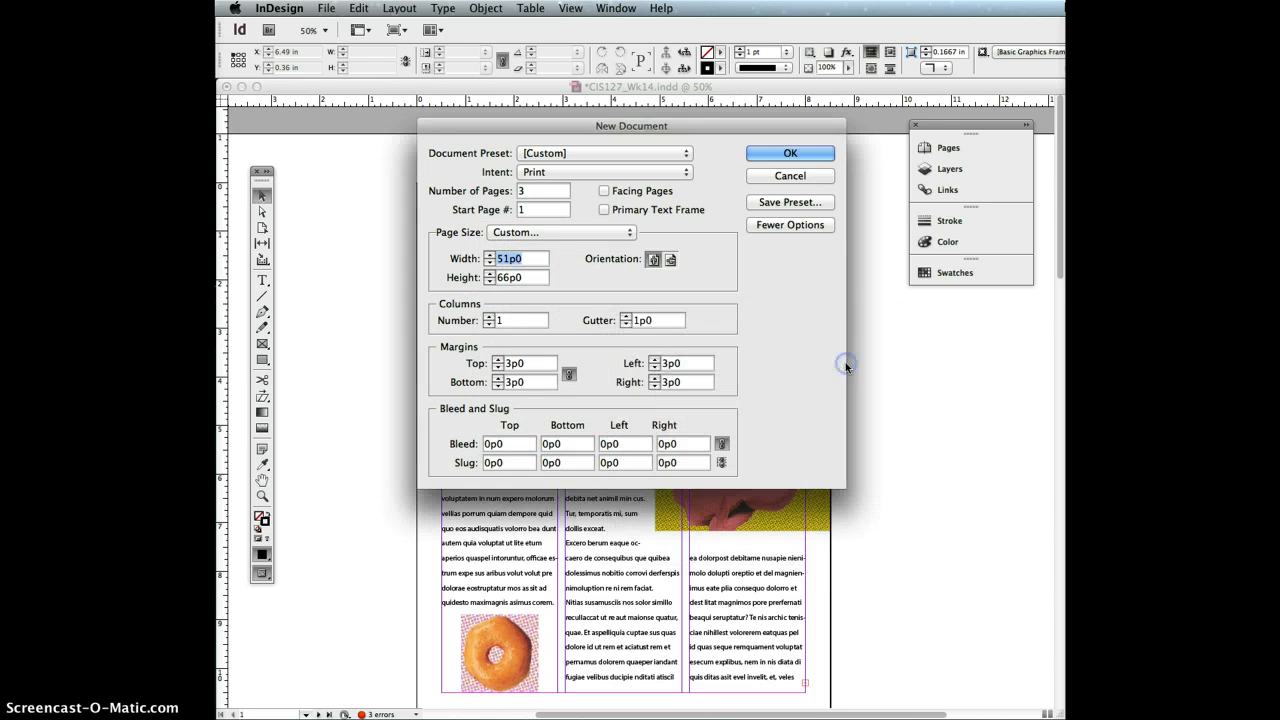
- Set the new document's page width to 8.5 in and its number of columns to 3
click(524, 259)
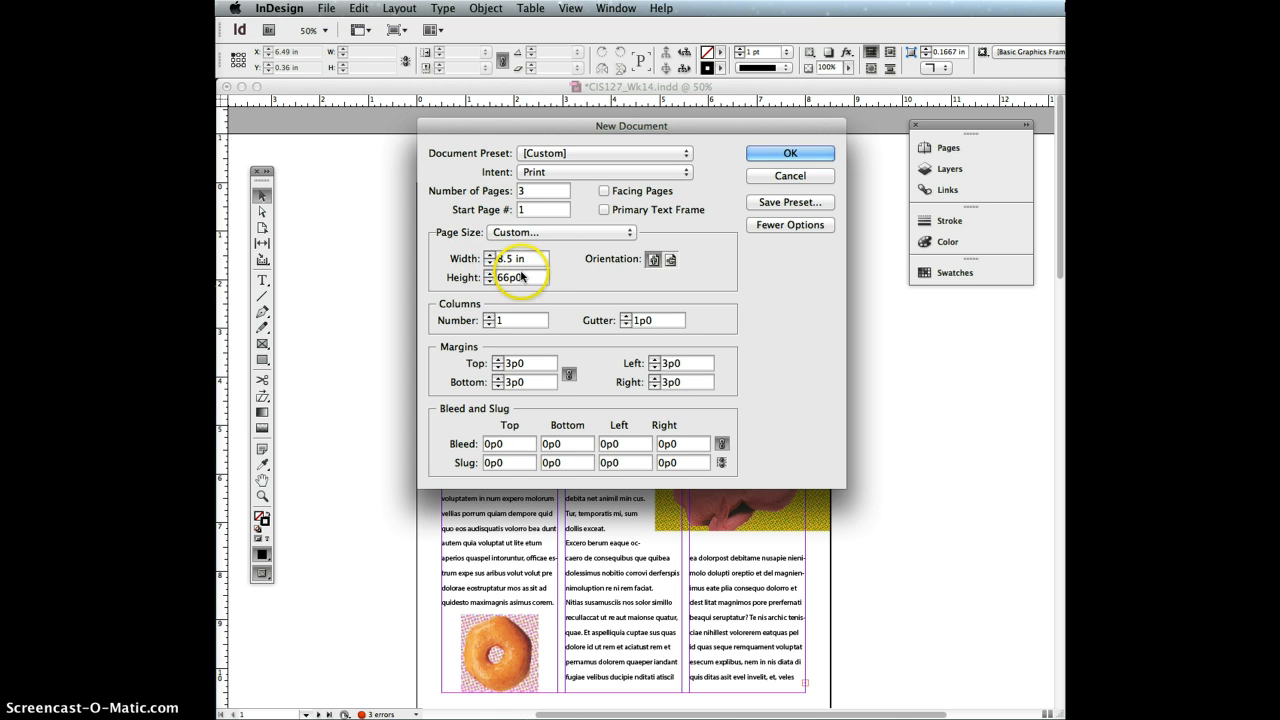
click(520, 277)
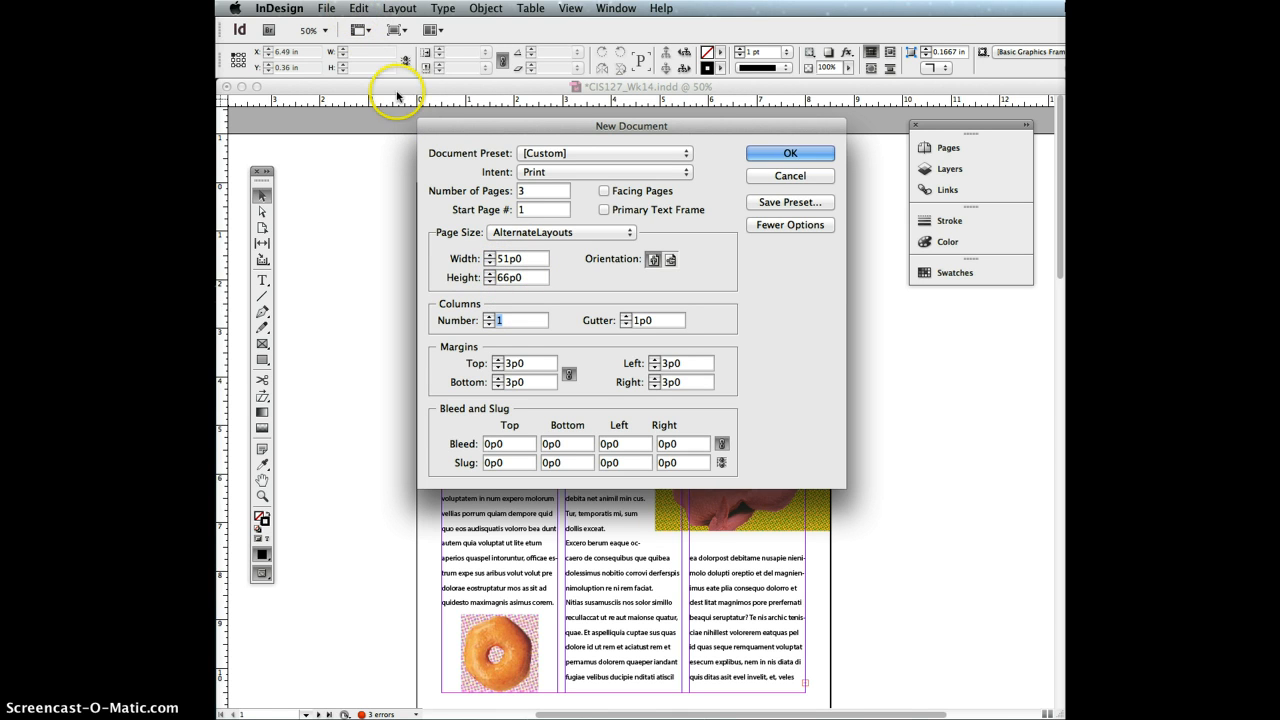
key(BackSpace)
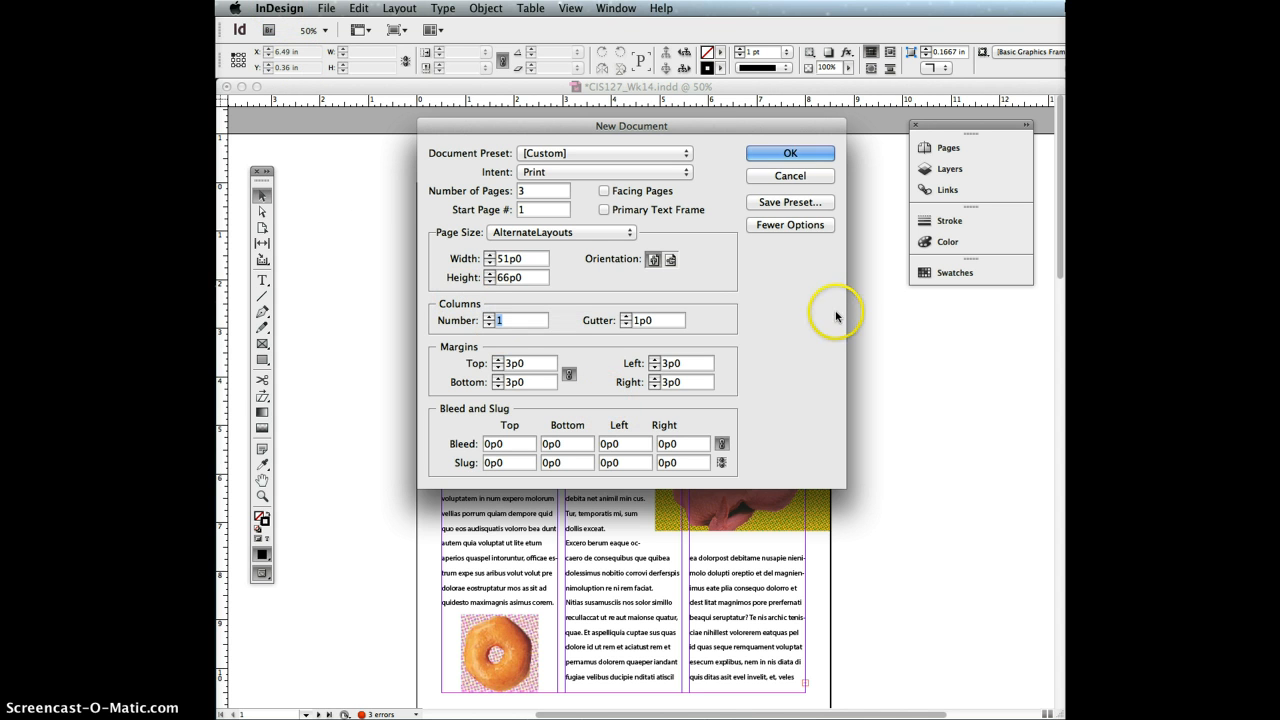
click(489, 316)
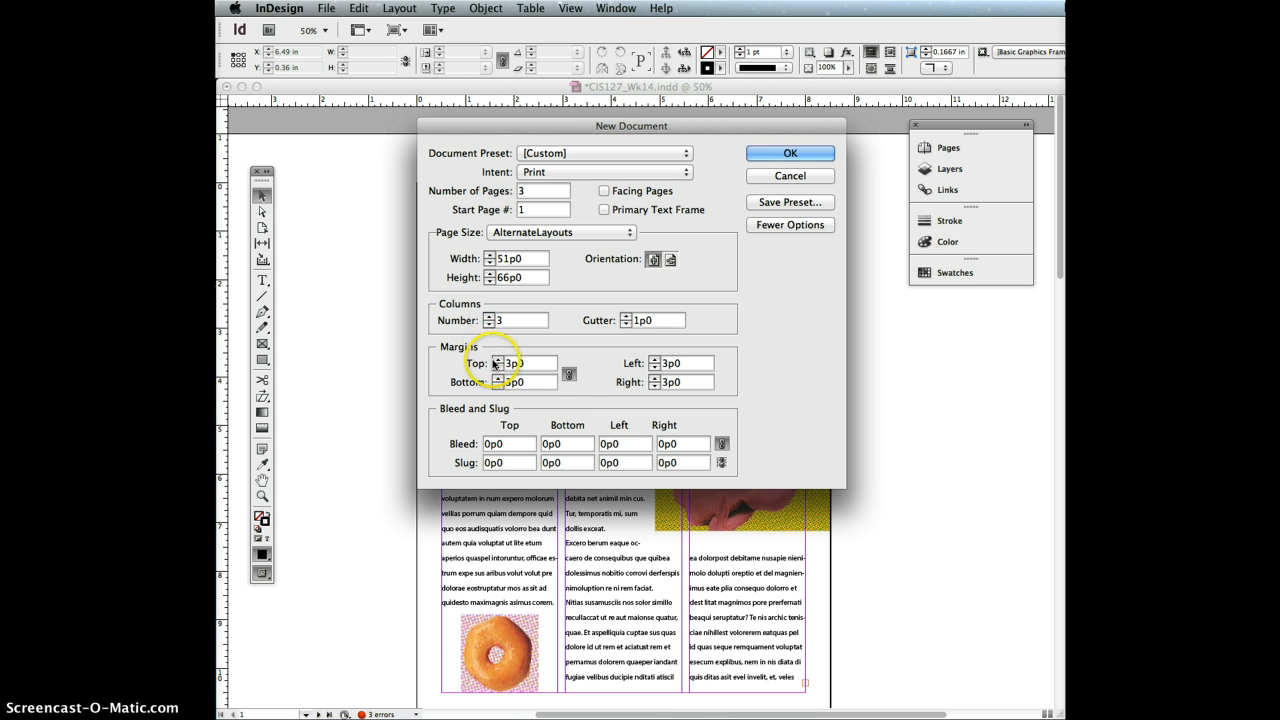
- Set all four linked margins to .25 in and create the document
click(532, 367)
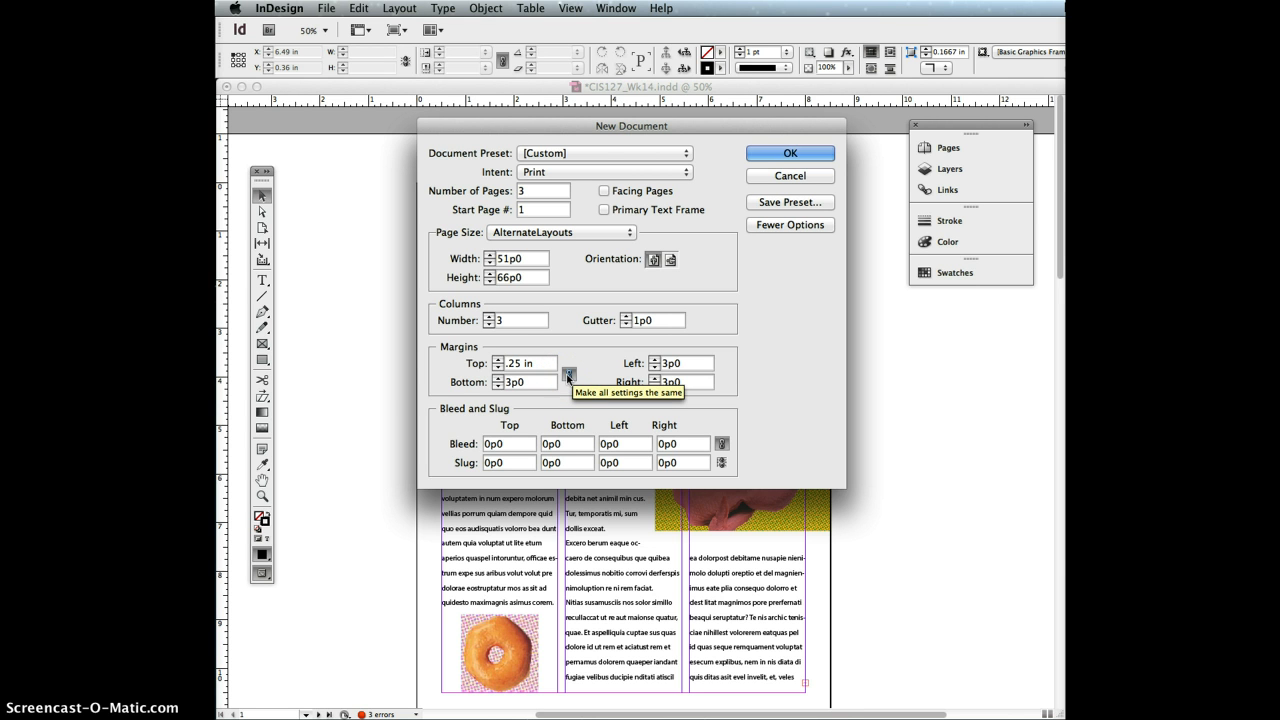
click(569, 376)
click(543, 381)
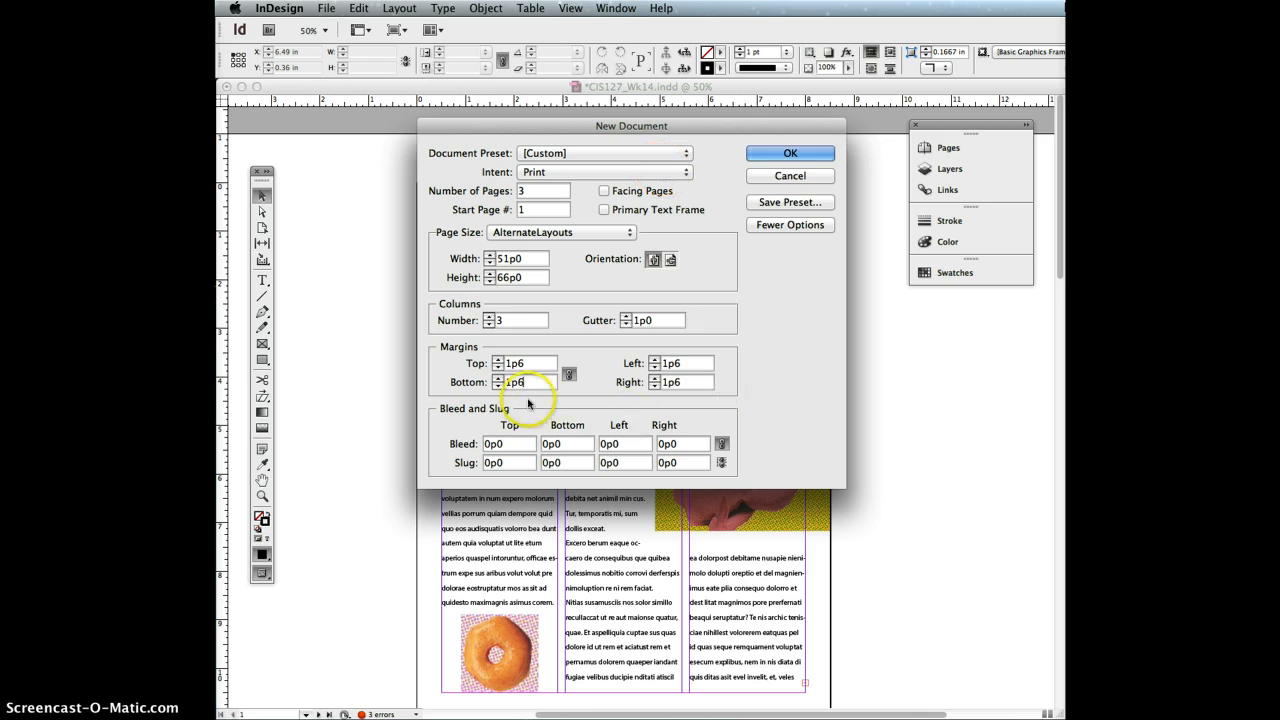
click(791, 154)
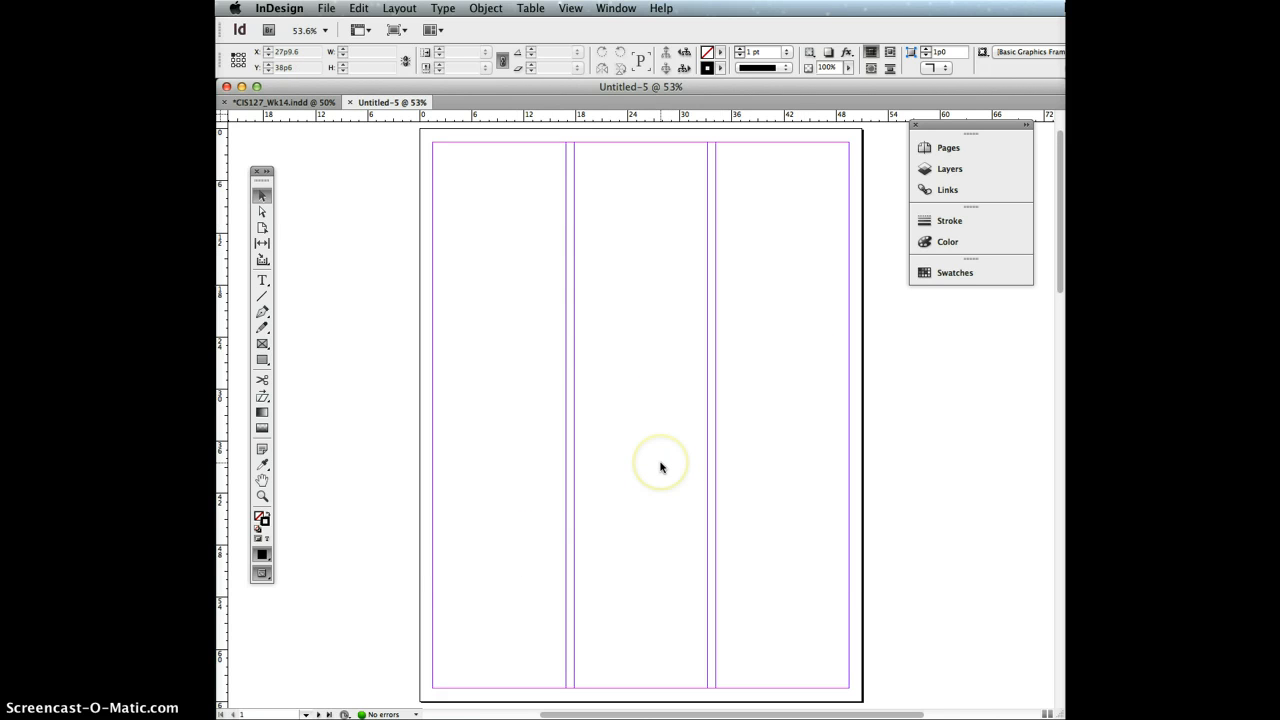
- Switch the new document's horizontal and vertical ruler units to Inches in the Units & Increments preferences
click(292, 9)
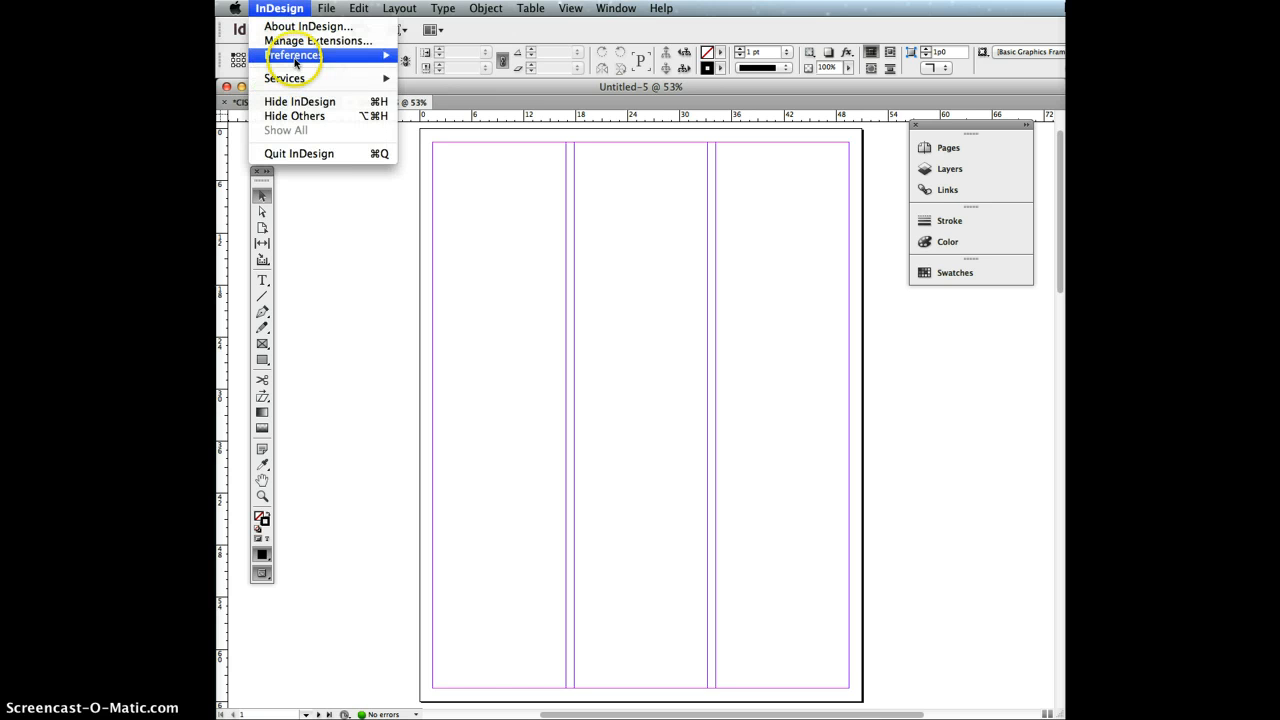
click(349, 57)
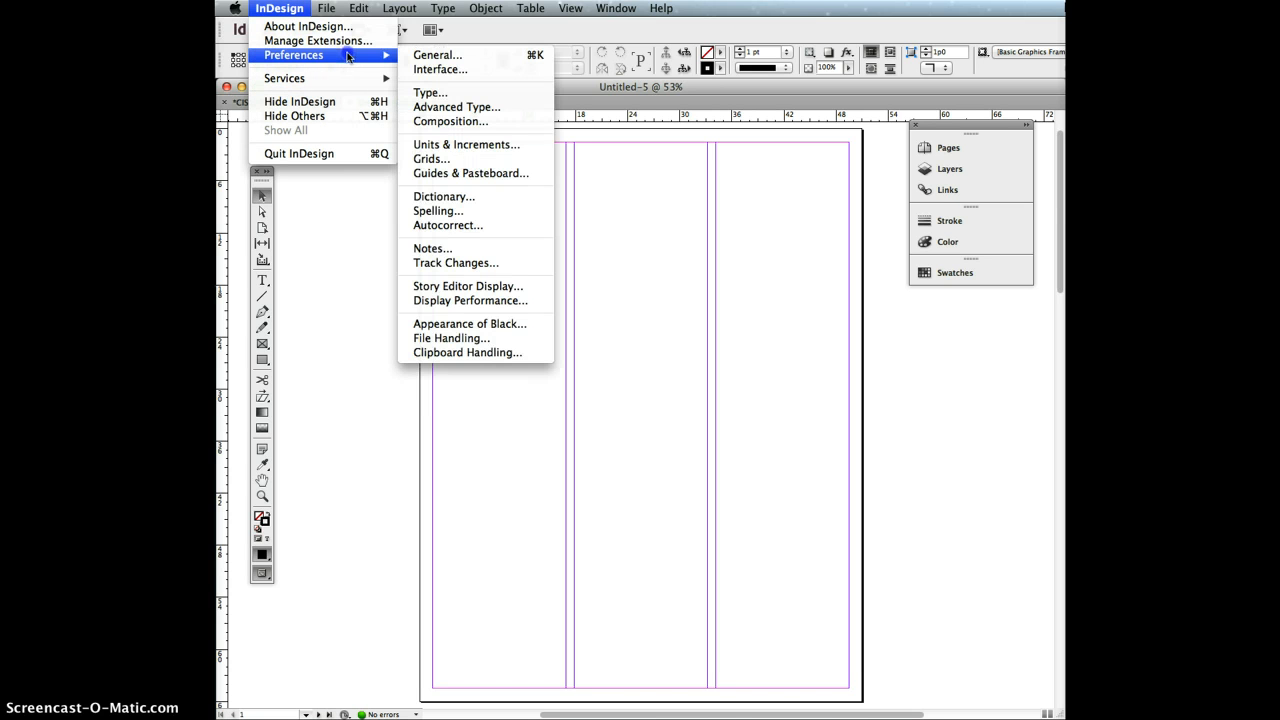
click(414, 146)
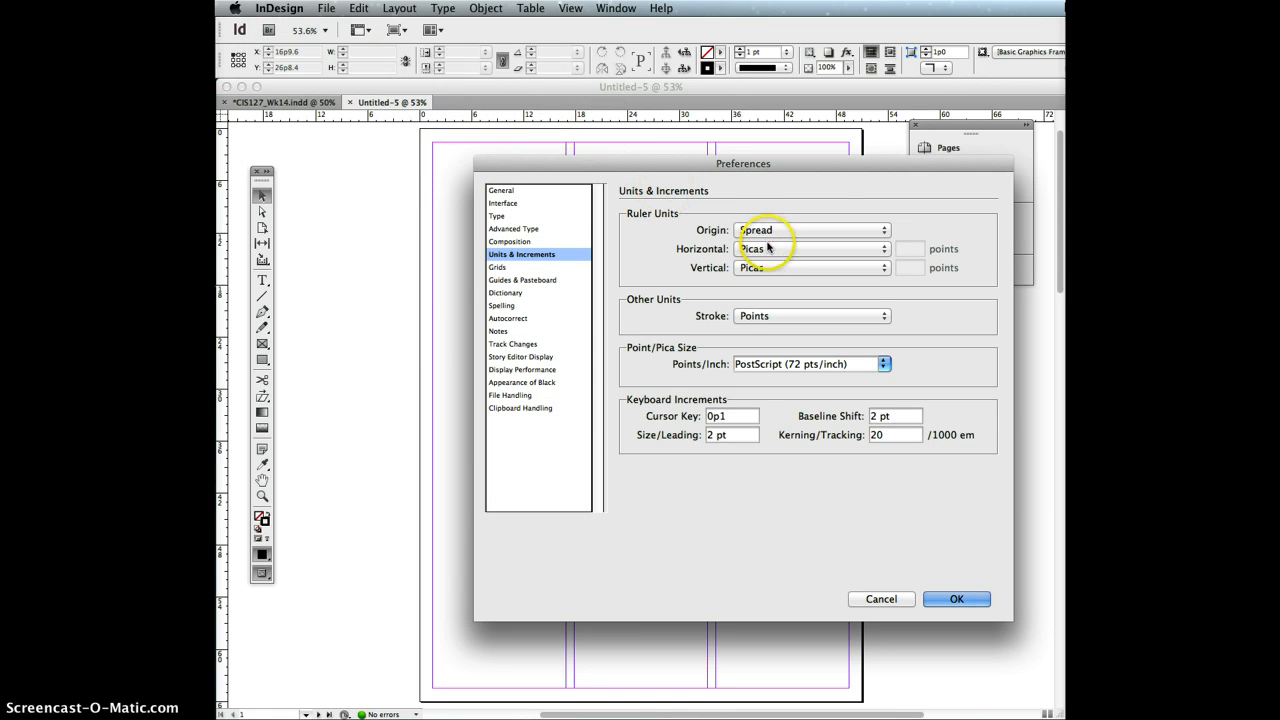
click(766, 248)
click(768, 261)
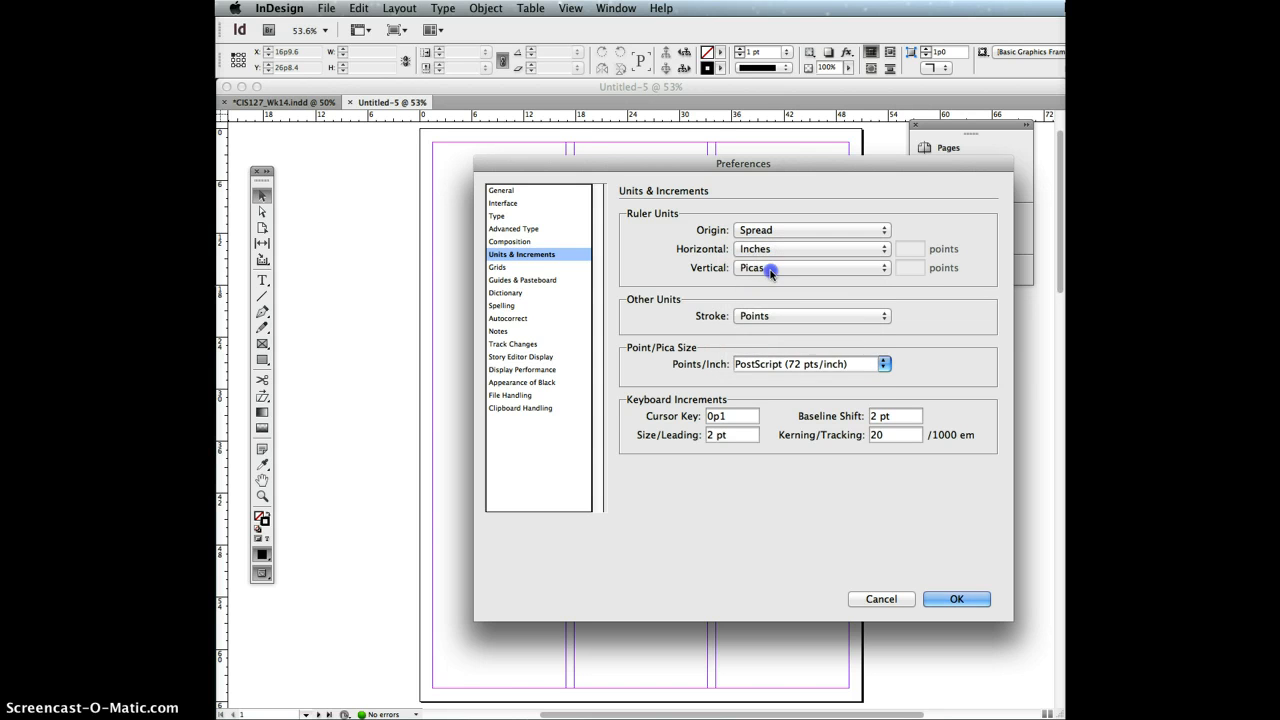
click(771, 267)
click(772, 282)
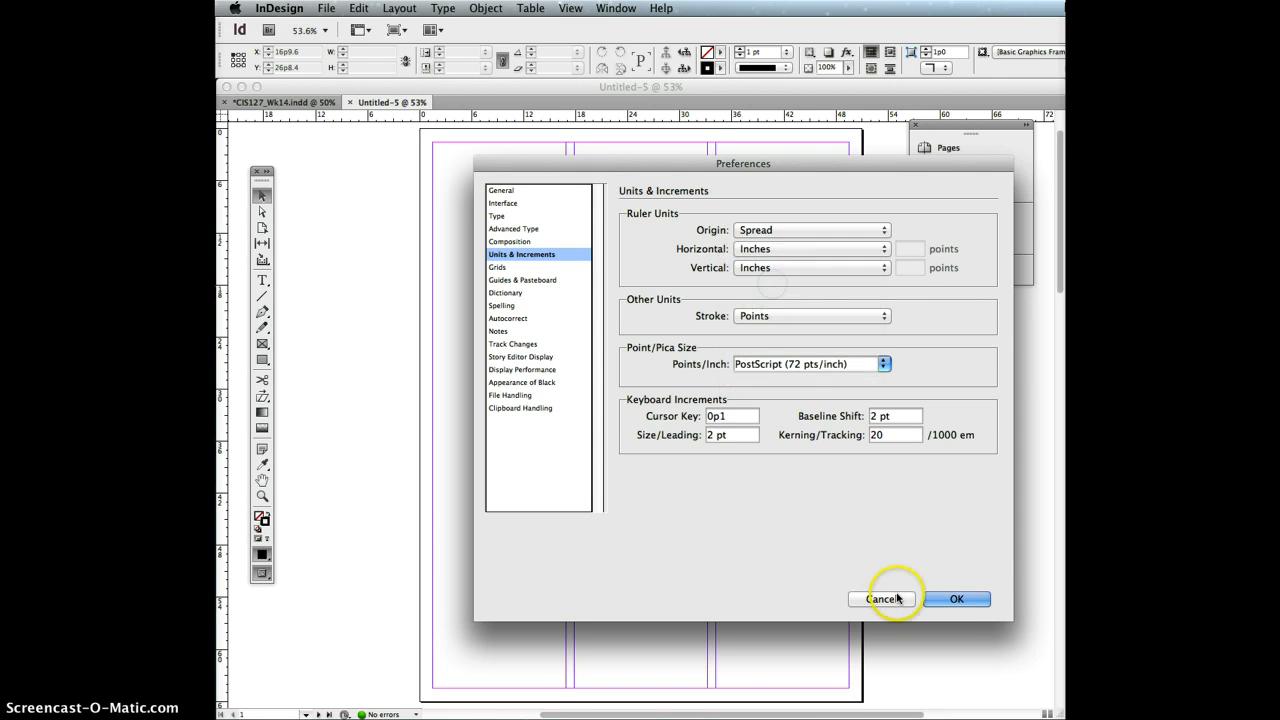
click(953, 599)
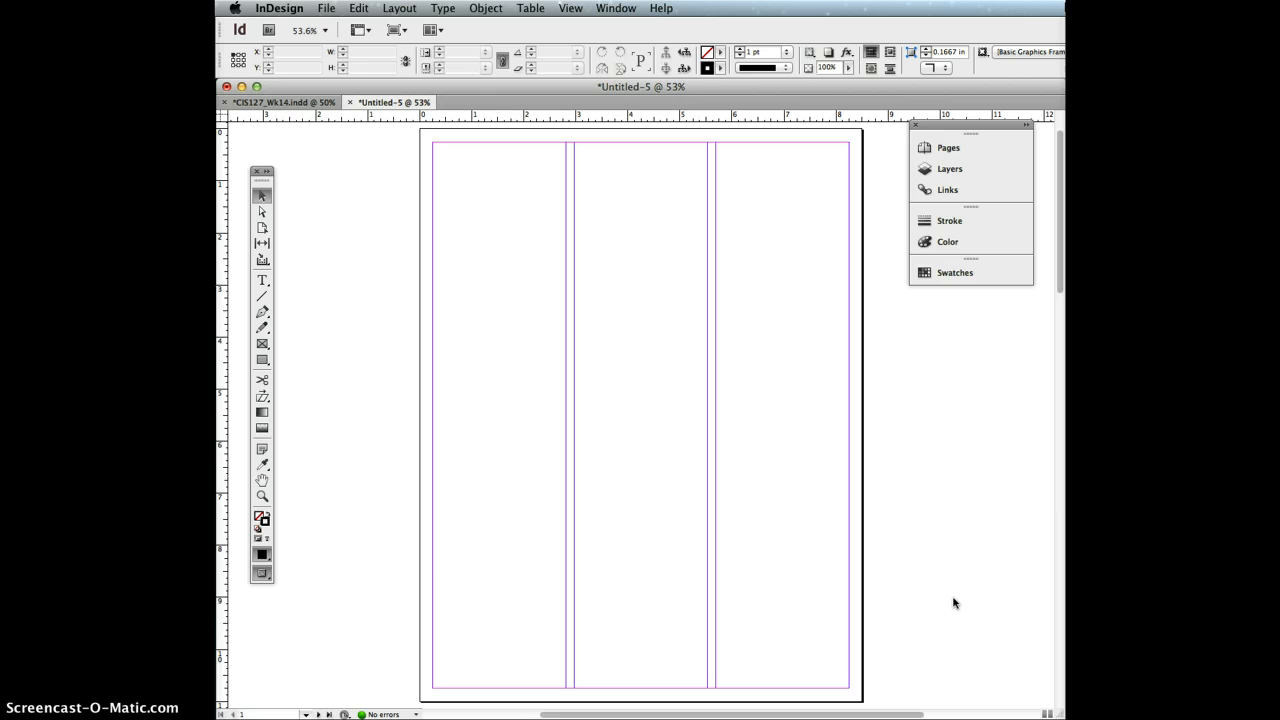
- Save the document on the Desktop in InDesign CS6 format, named Ex9_ followed by the author's last name
click(713, 434)
click(644, 364)
click(326, 7)
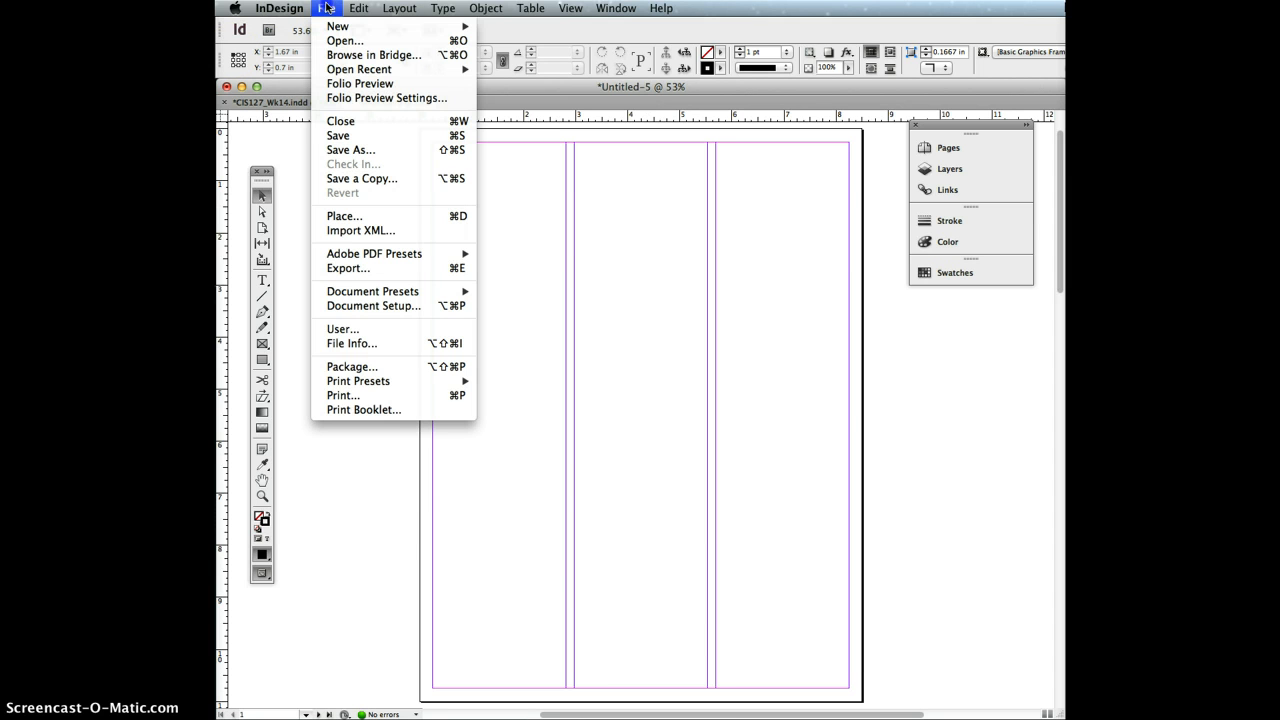
click(350, 149)
text(E)
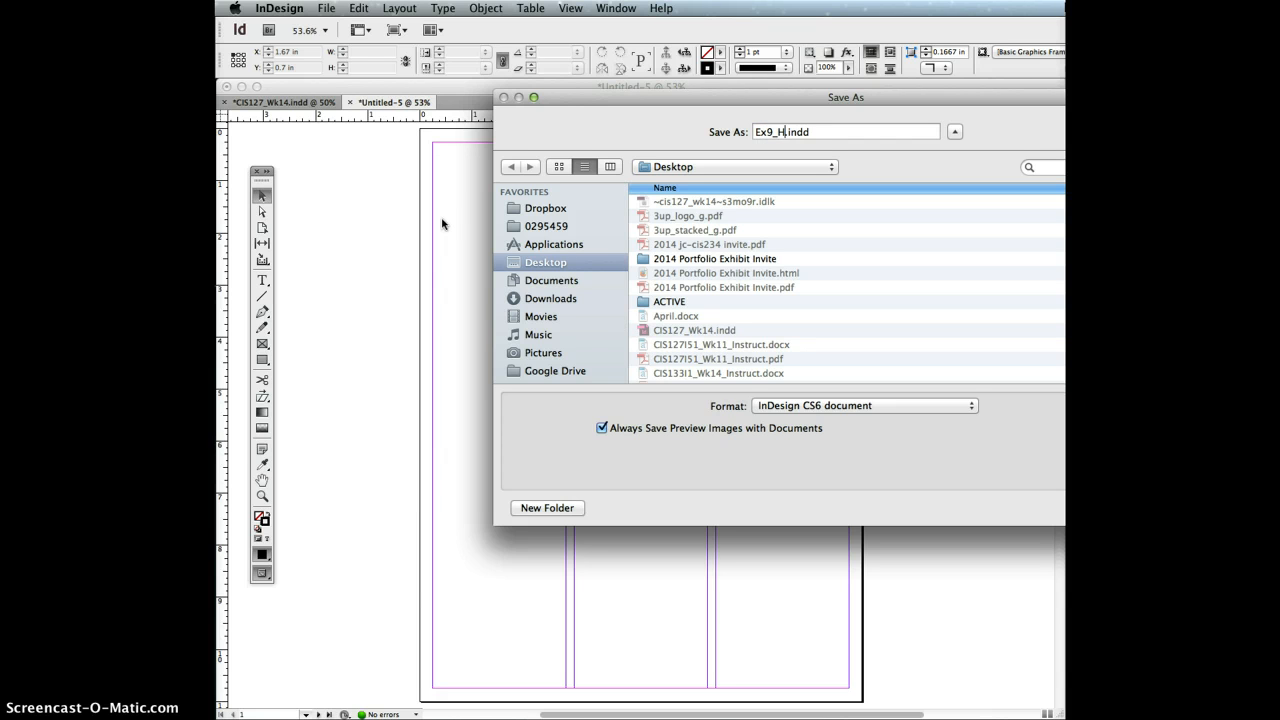
text(x9_Hughes)
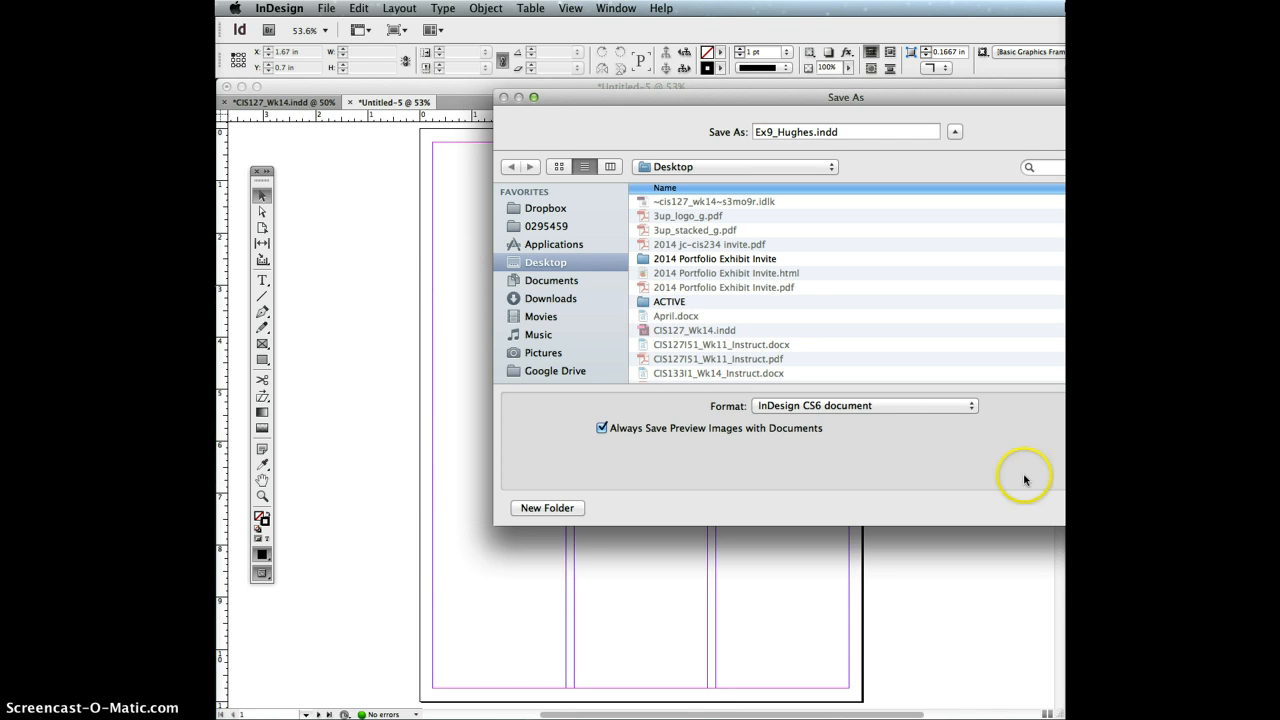
key(Return)
- Look over the document's pages and their three-column margin guides
click(774, 351)
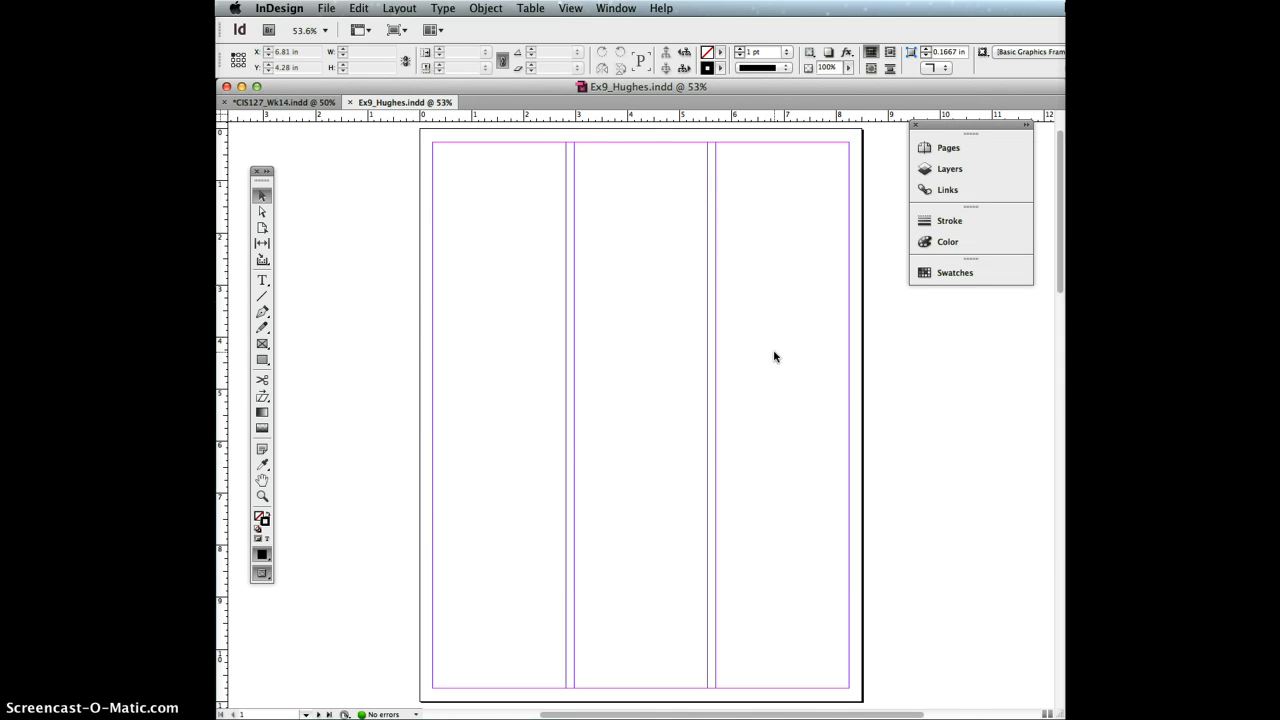
scroll(774, 357, down, 15)
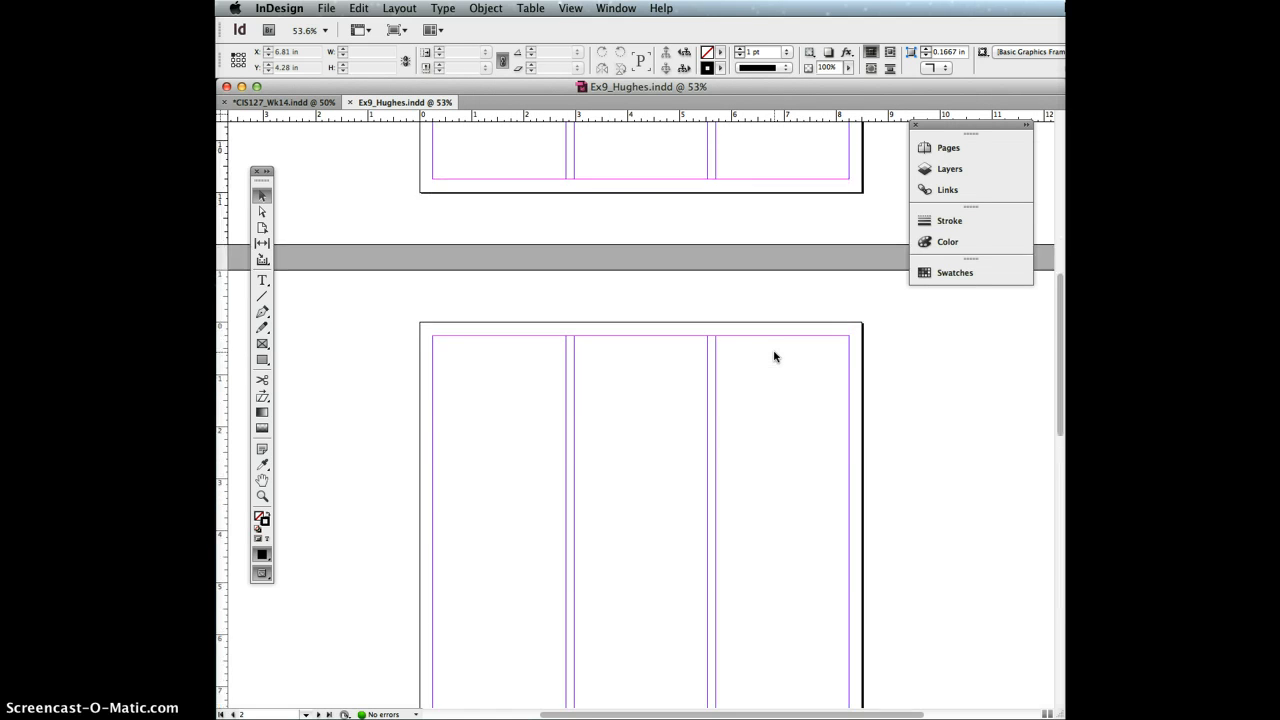
scroll(774, 357, down, 1)
scroll(776, 357, down, 1)
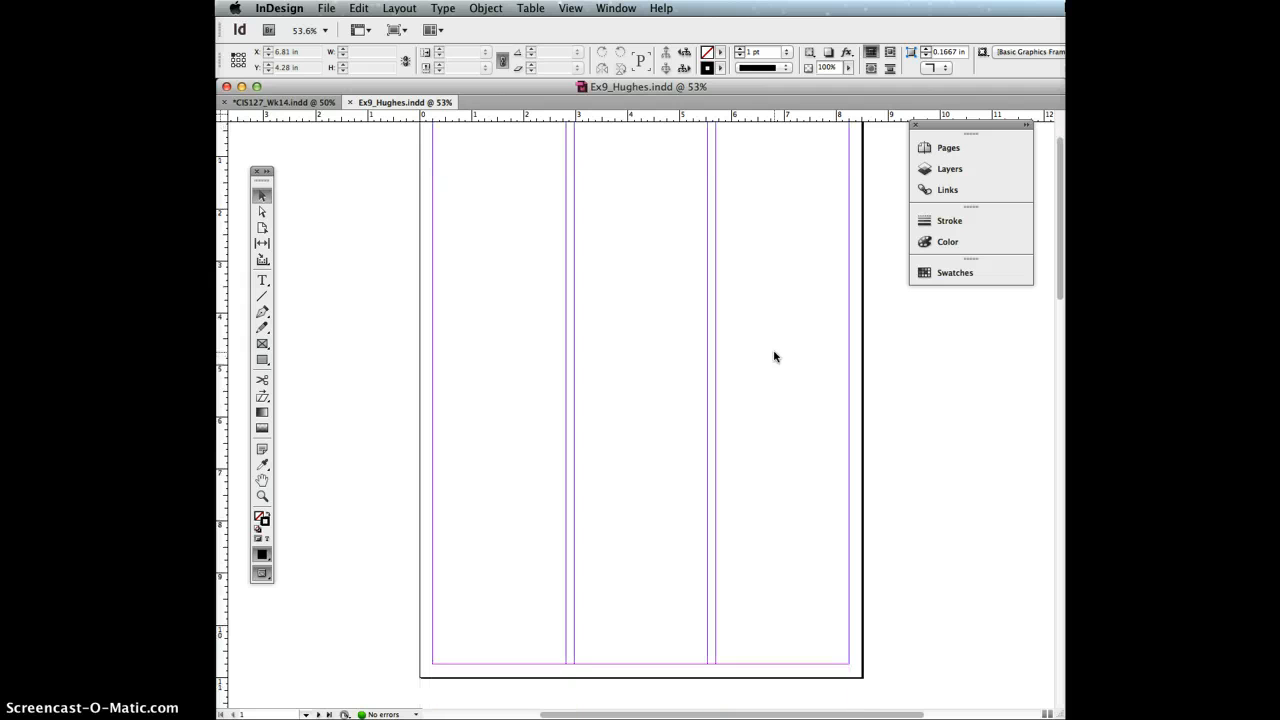
scroll(776, 357, up, 1)
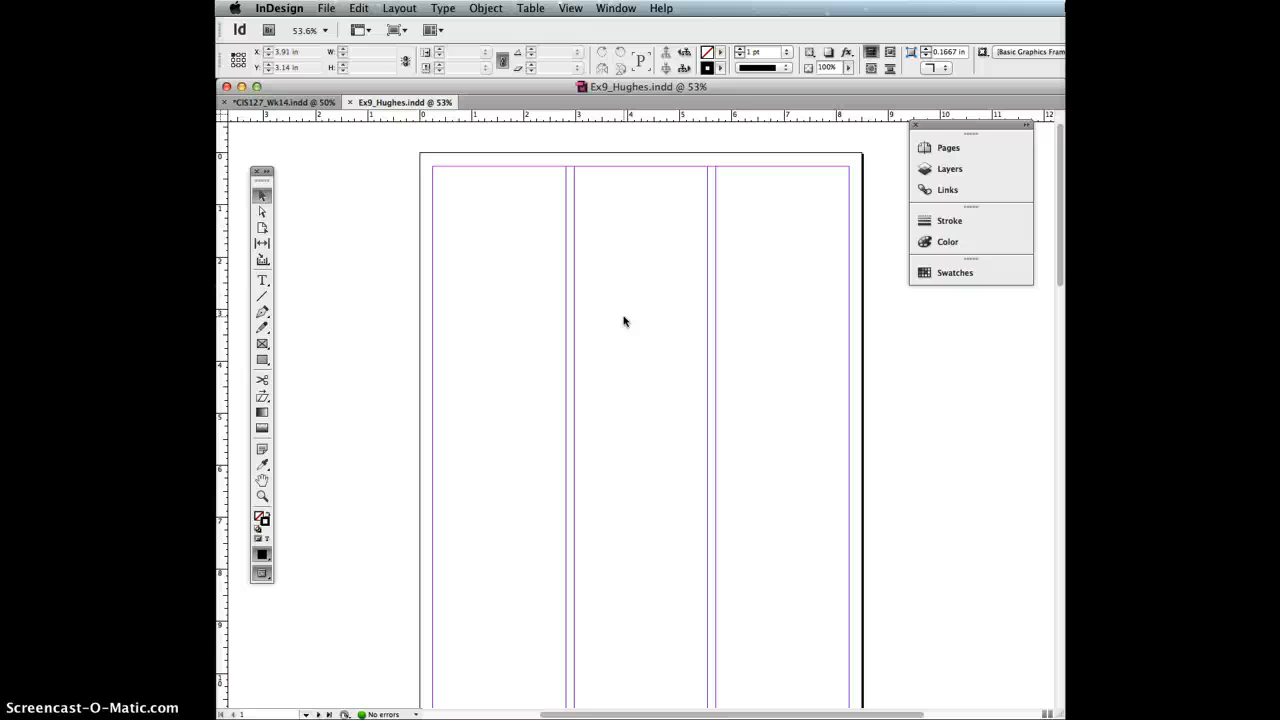
click(645, 341)
scroll(645, 343, down, 2)
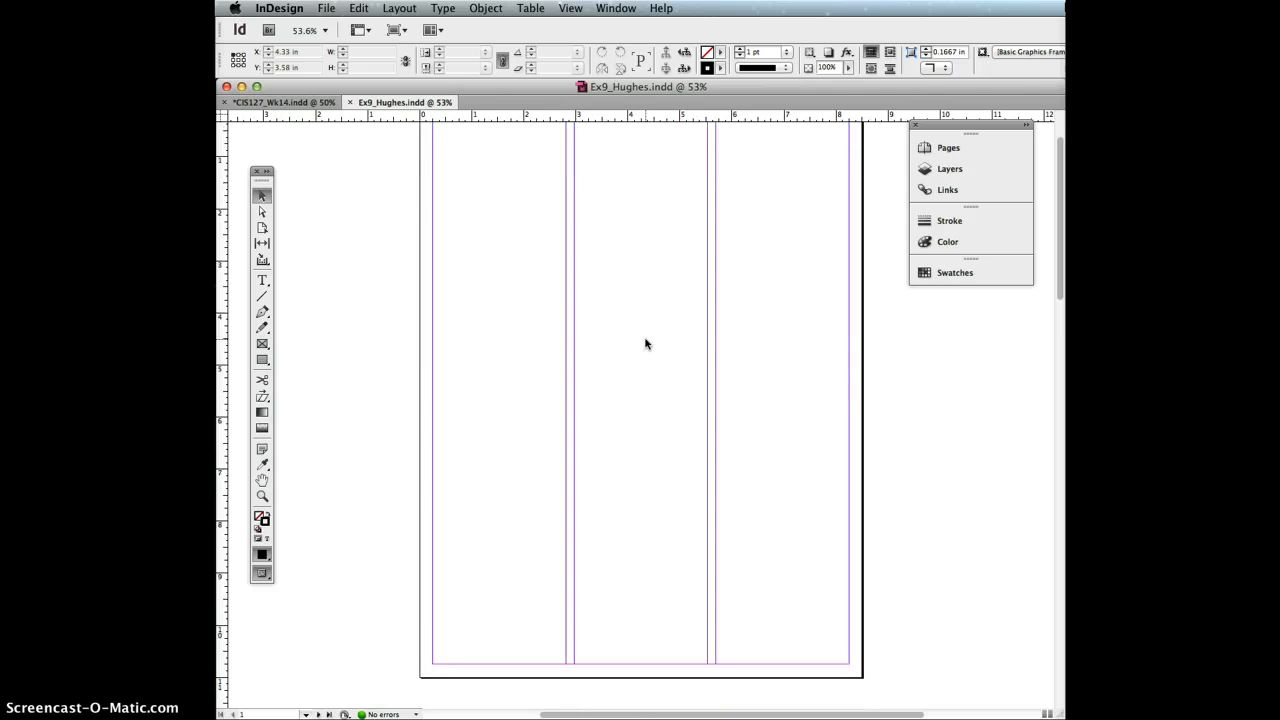
scroll(645, 343, up, 2)
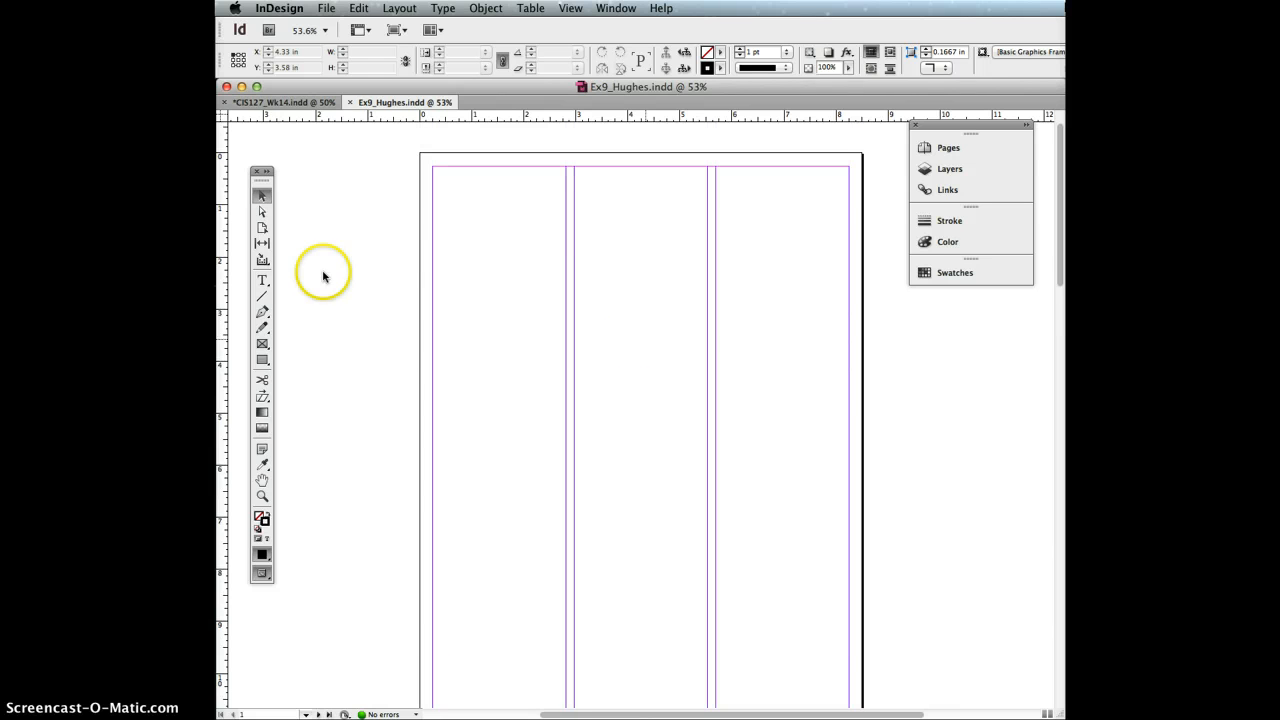
- Draw a text frame across all three columns within the first page's margins and fill it with placeholder text
click(262, 280)
click(434, 168)
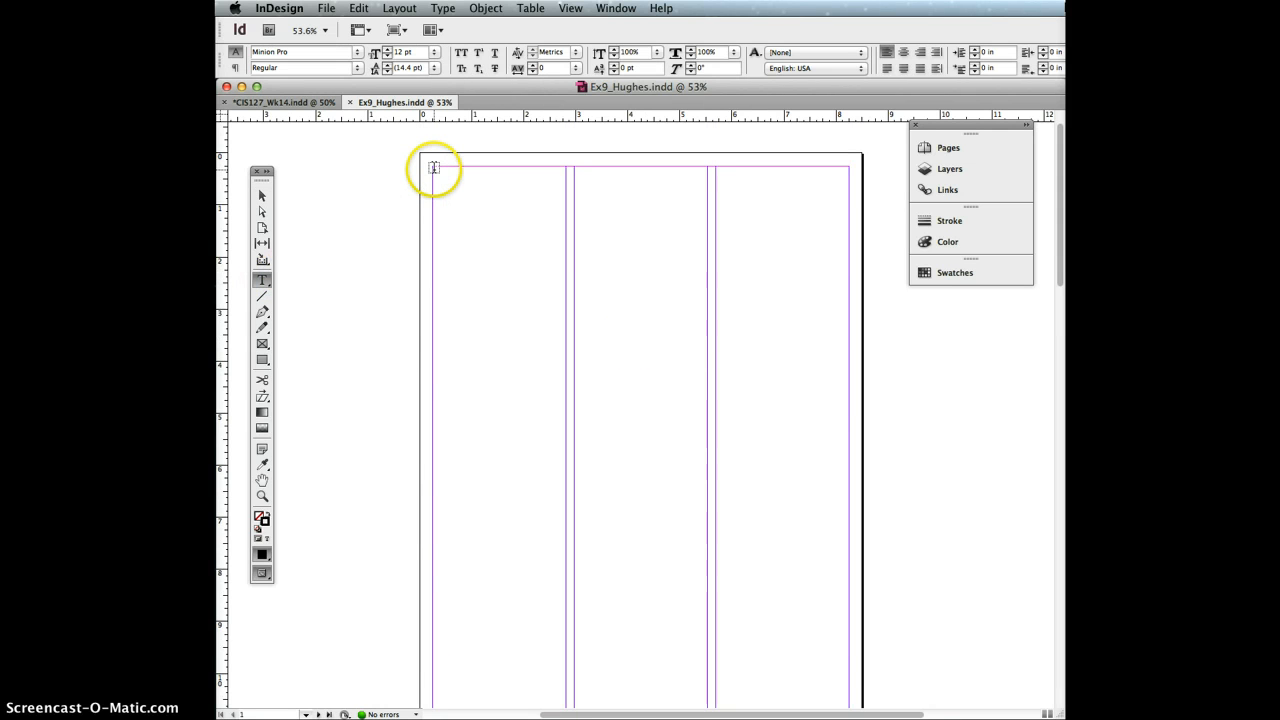
drag(434, 163, 848, 557)
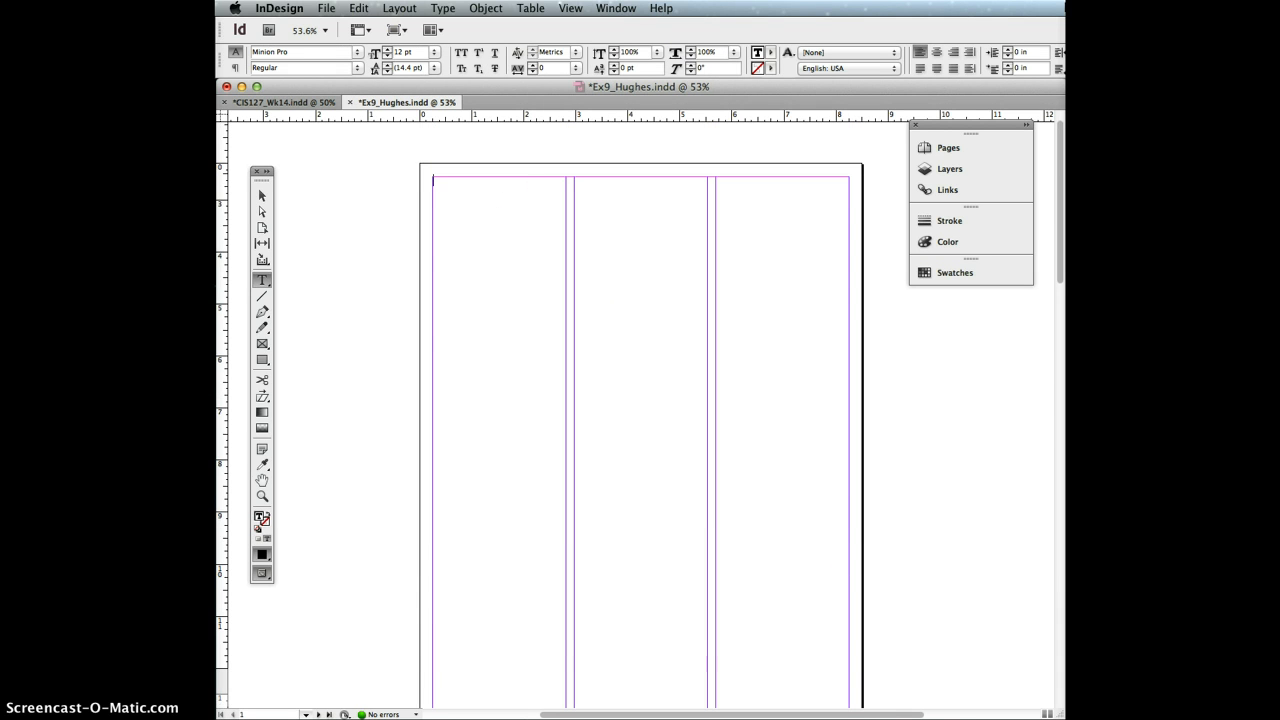
click(443, 8)
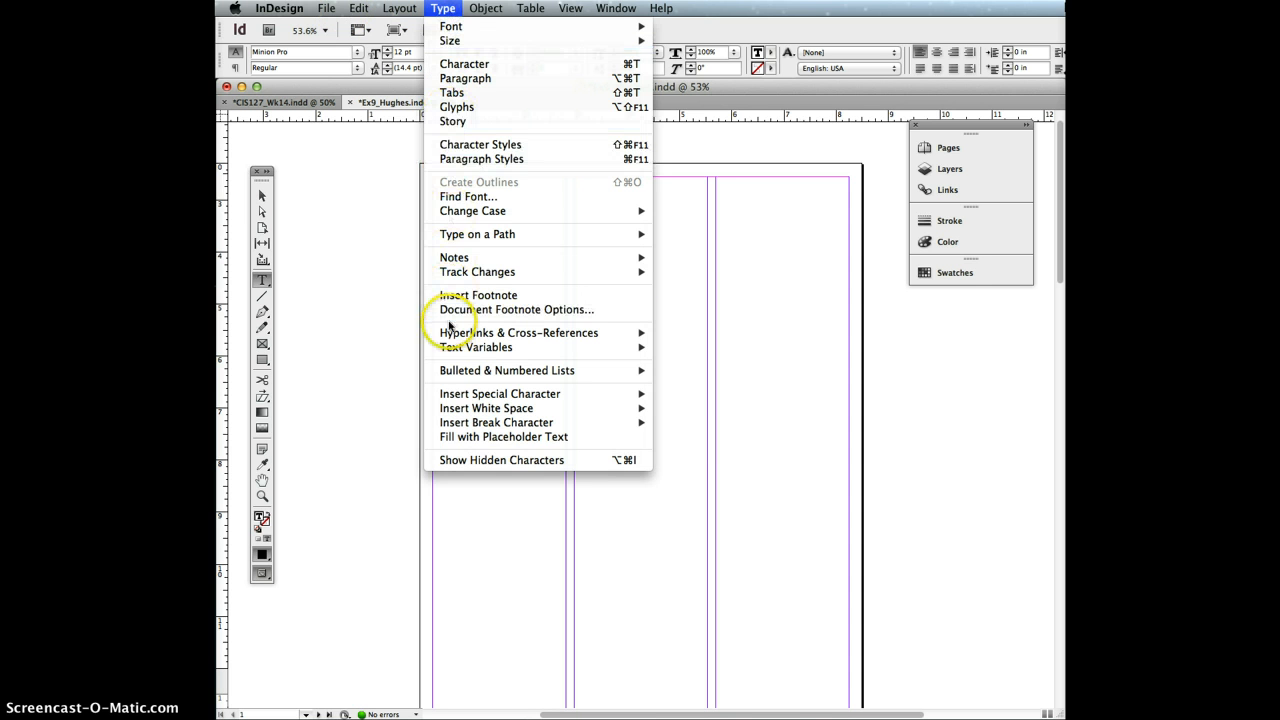
click(469, 443)
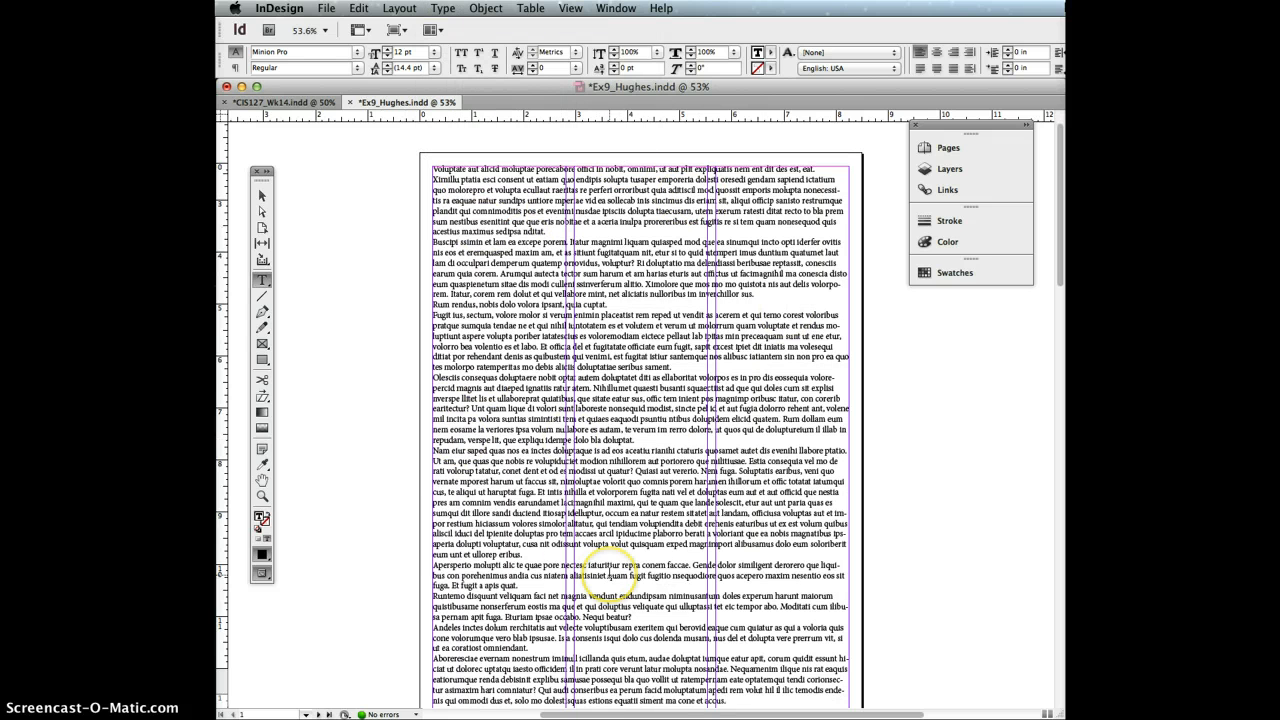
- Divide the first page's placeholder text frame into three columns
scroll(609, 573, down, 5)
scroll(610, 574, up, 5)
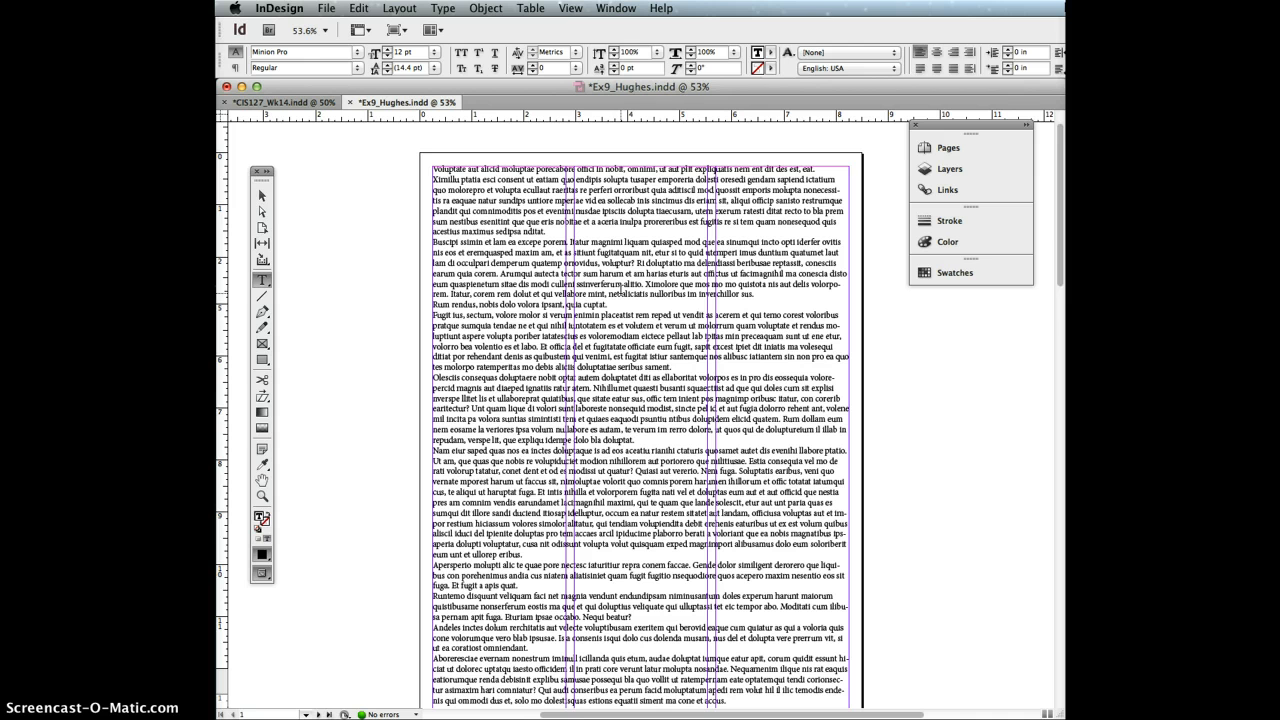
click(263, 195)
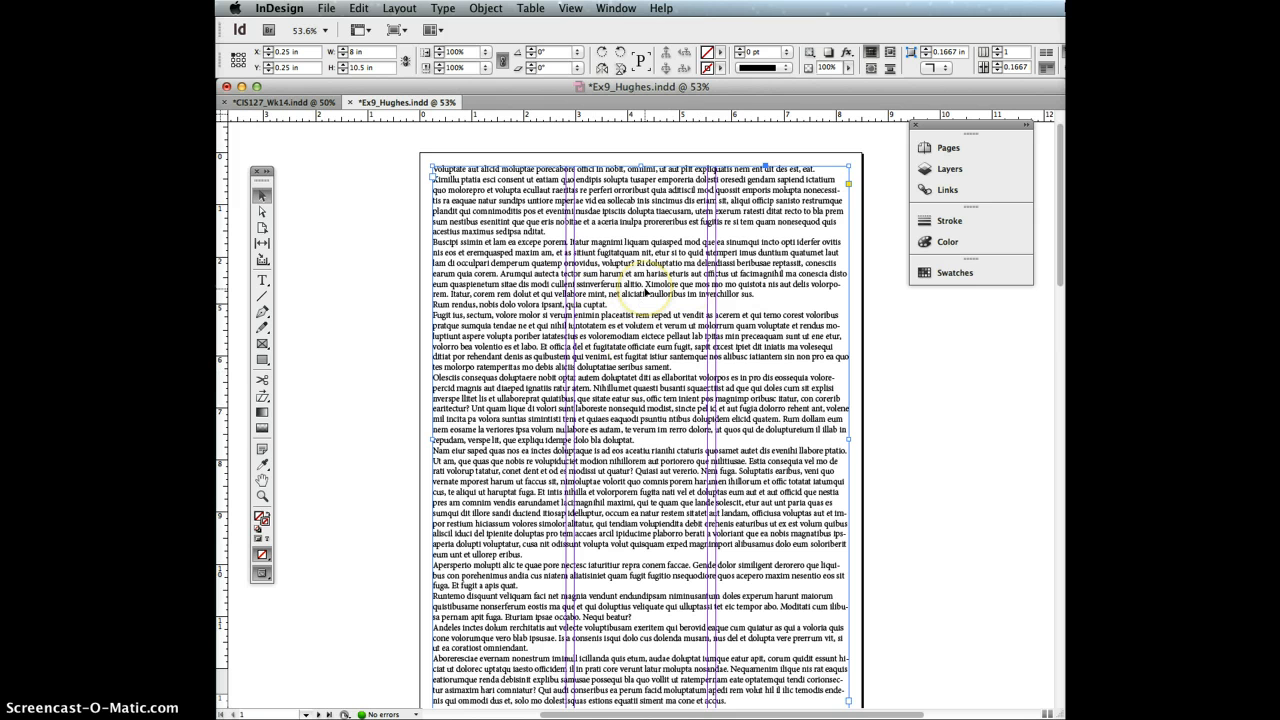
click(329, 300)
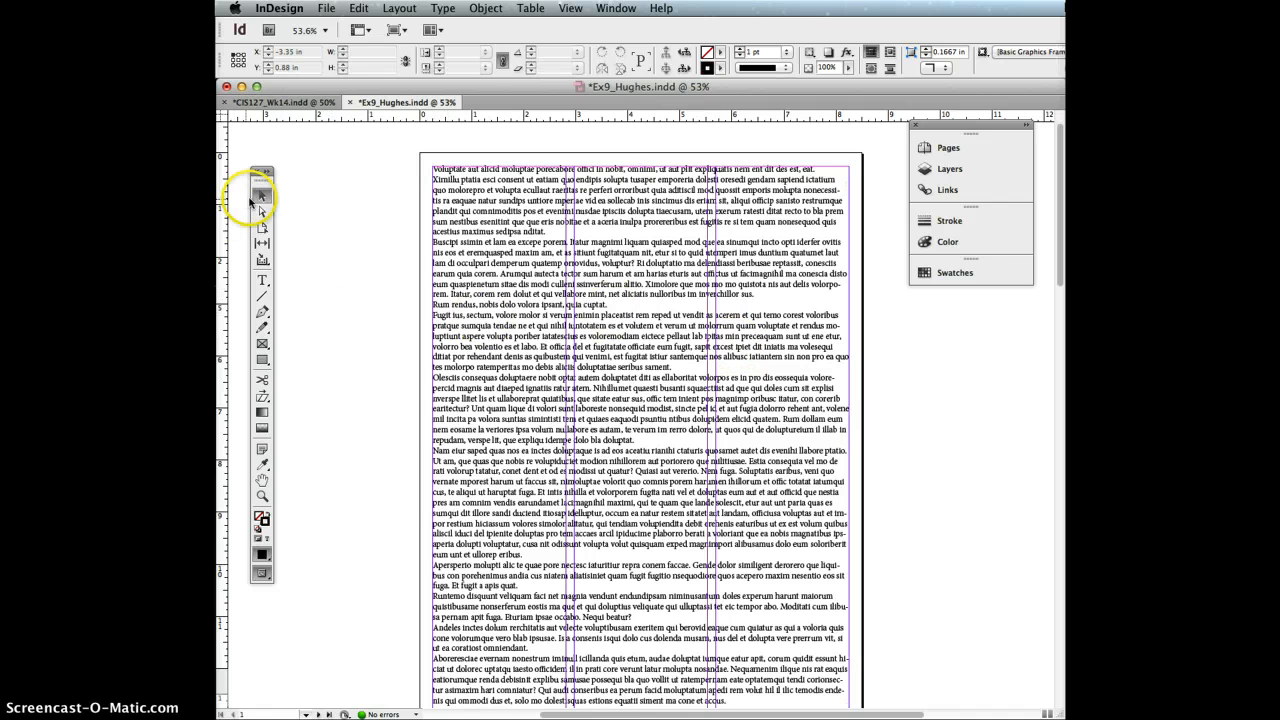
click(455, 240)
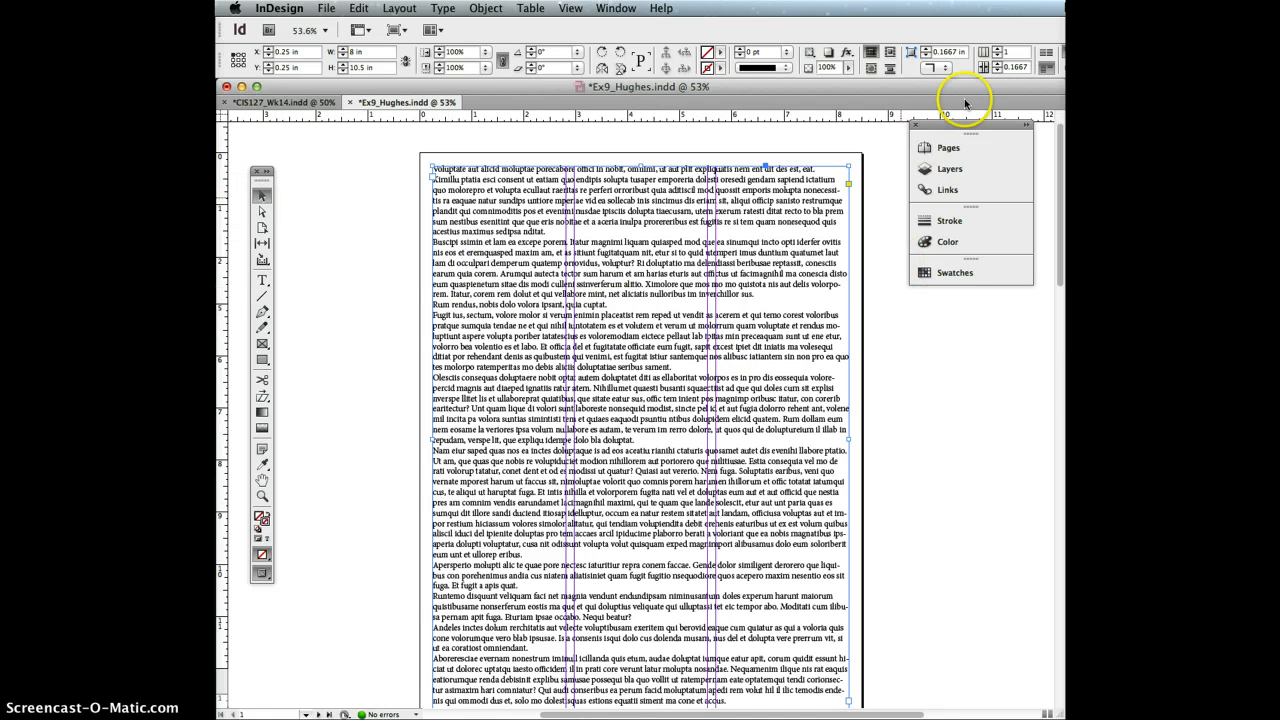
click(997, 50)
click(997, 50)
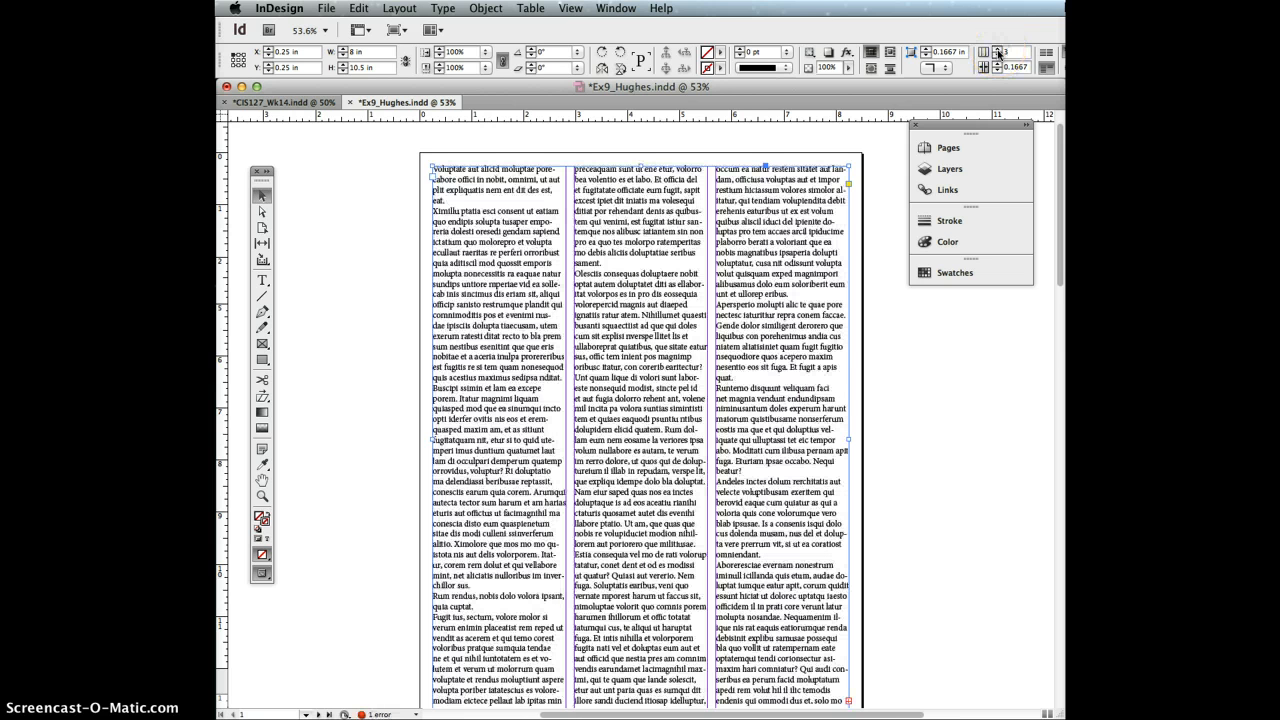
- Check the frame's column number and gutter in Text Frame Options, leaving the settings as they are
click(484, 9)
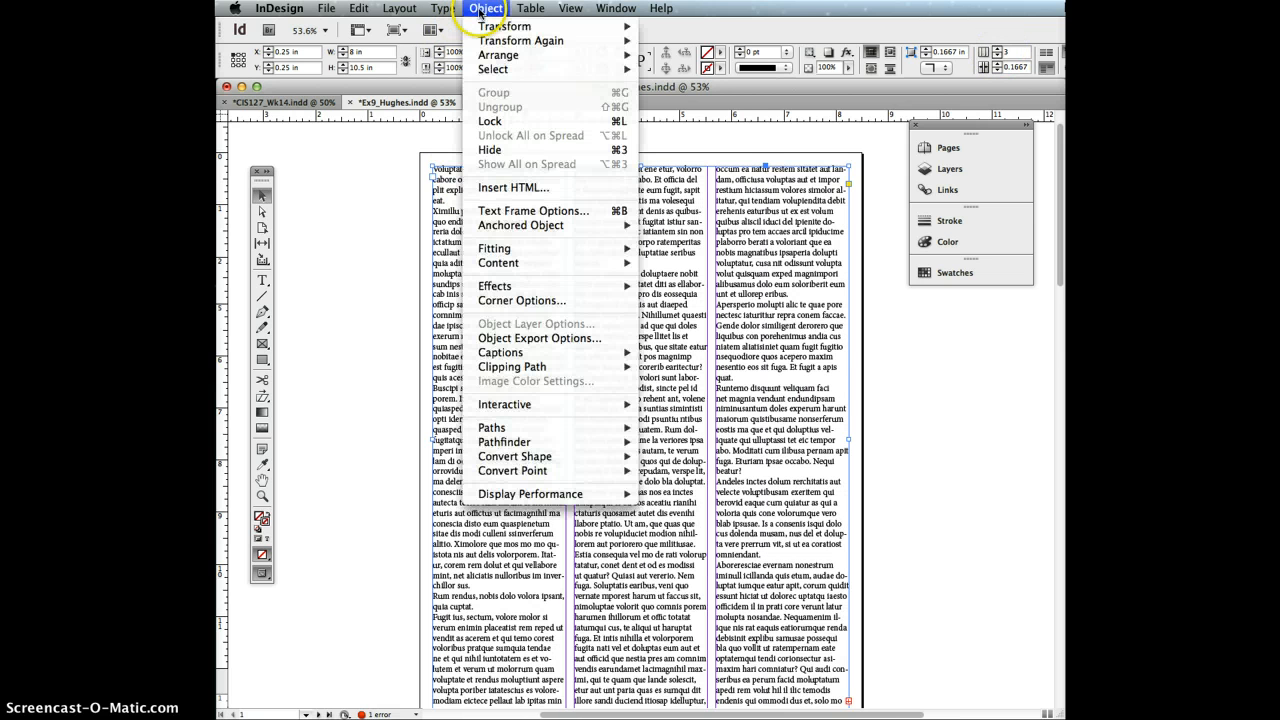
click(505, 210)
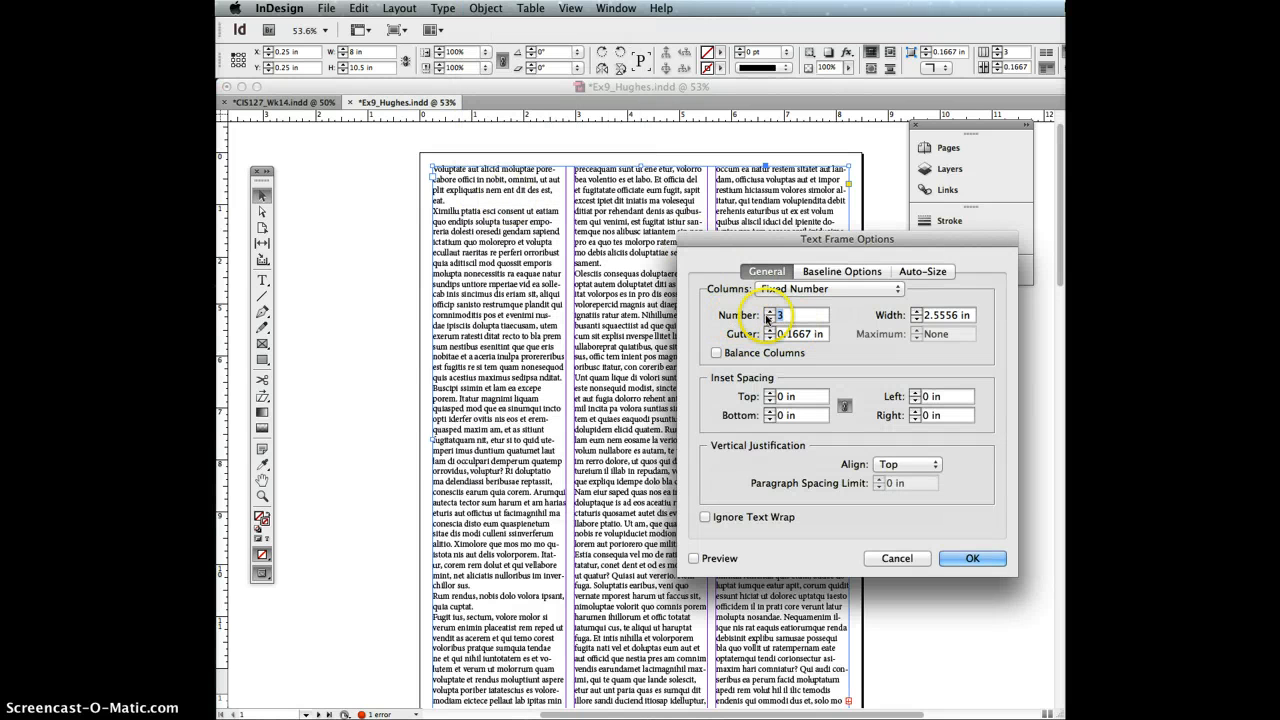
click(895, 558)
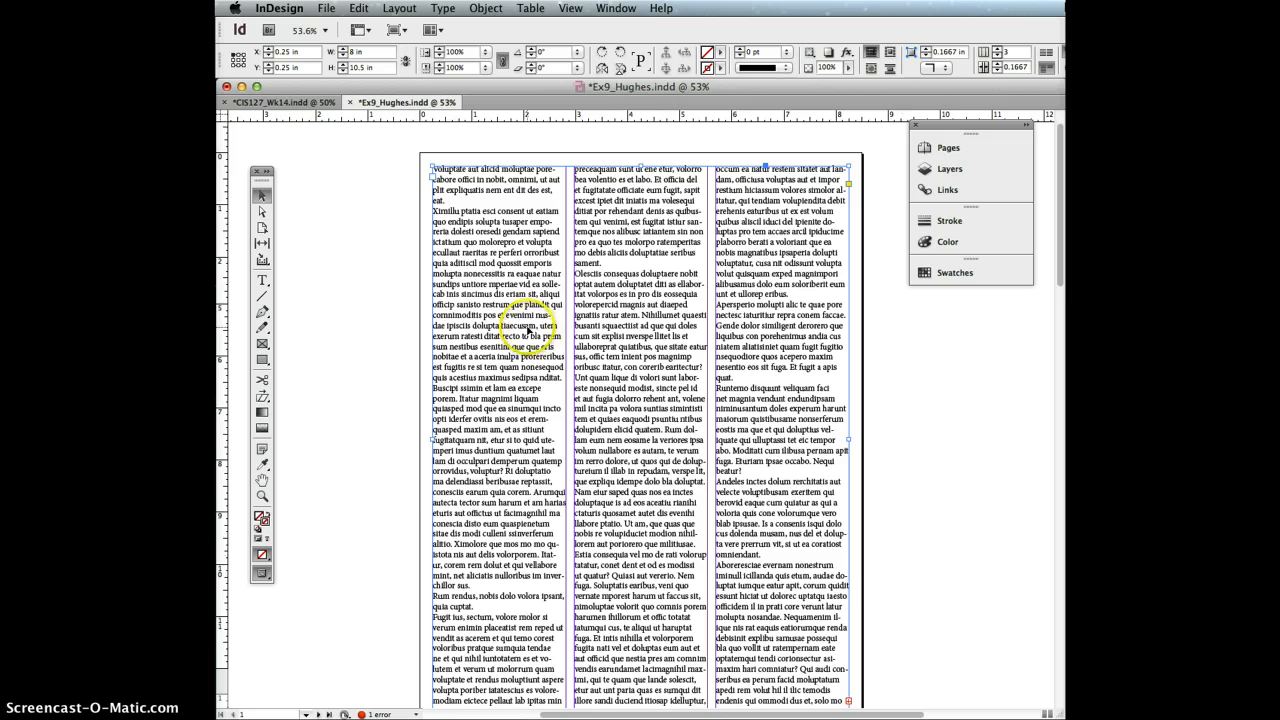
click(385, 277)
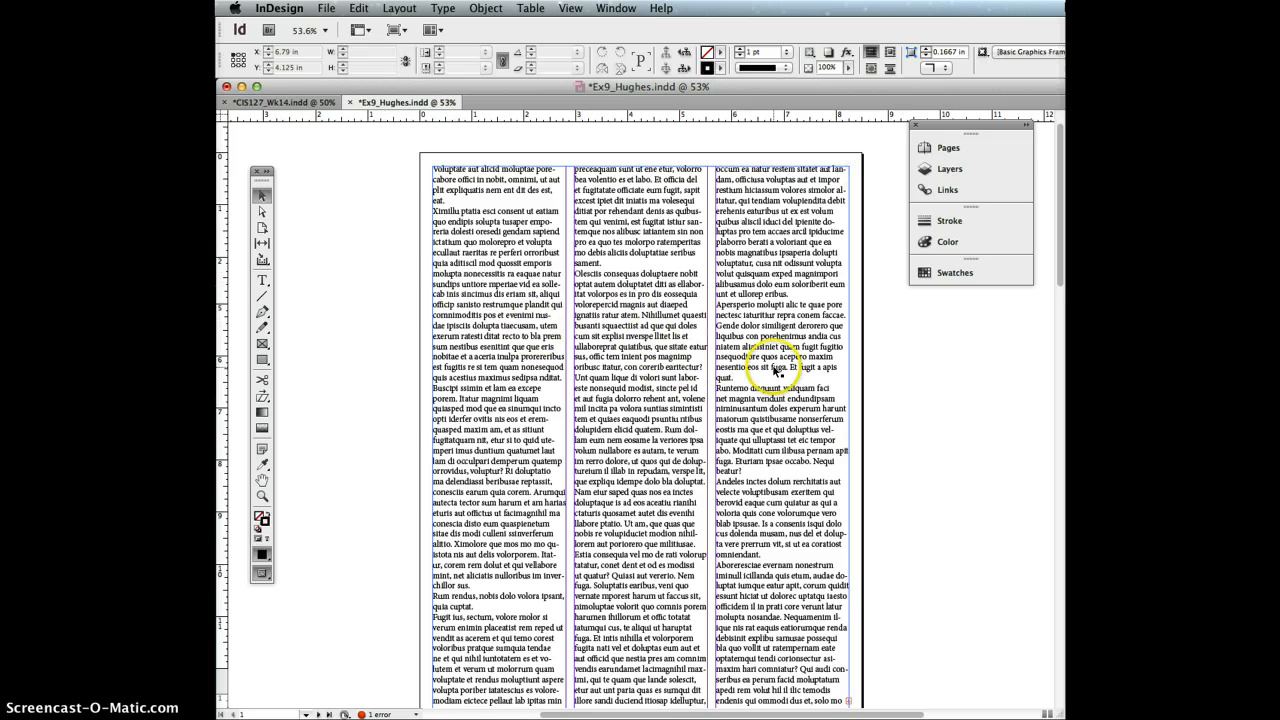
- Justify all the placeholder text in the three-column frame with the last line aligned left
double_click(516, 345)
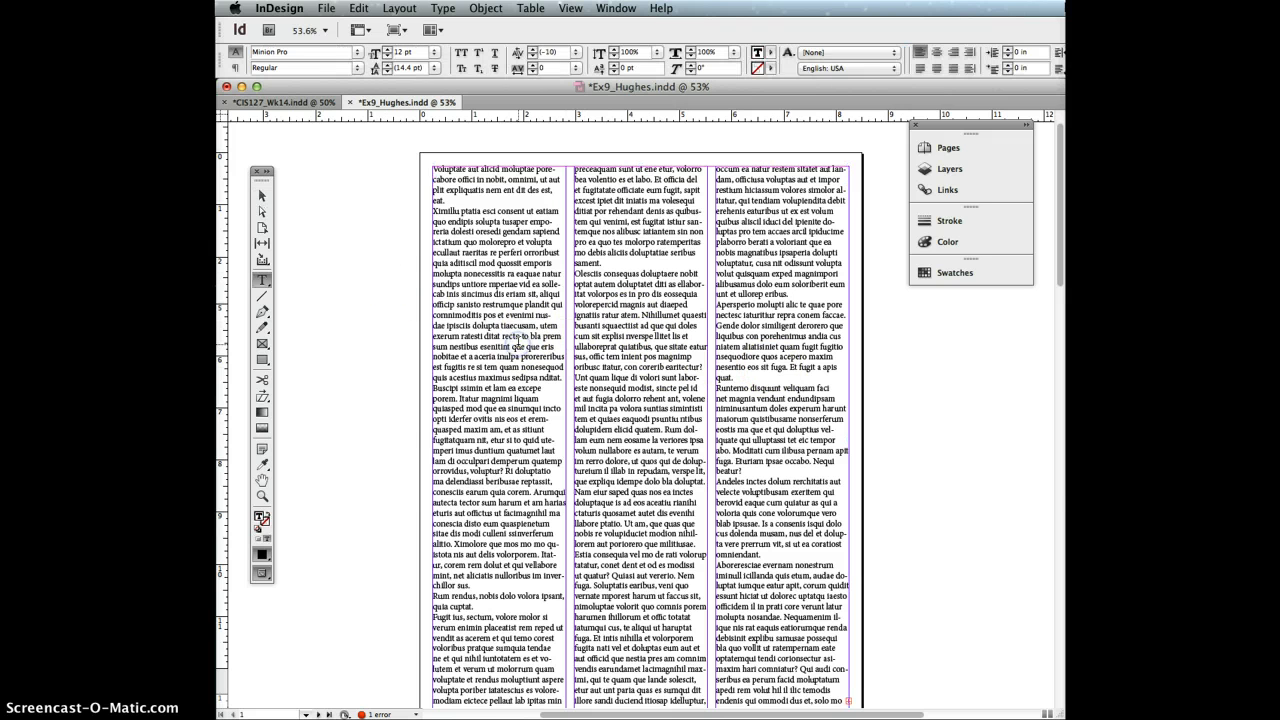
key(super+a)
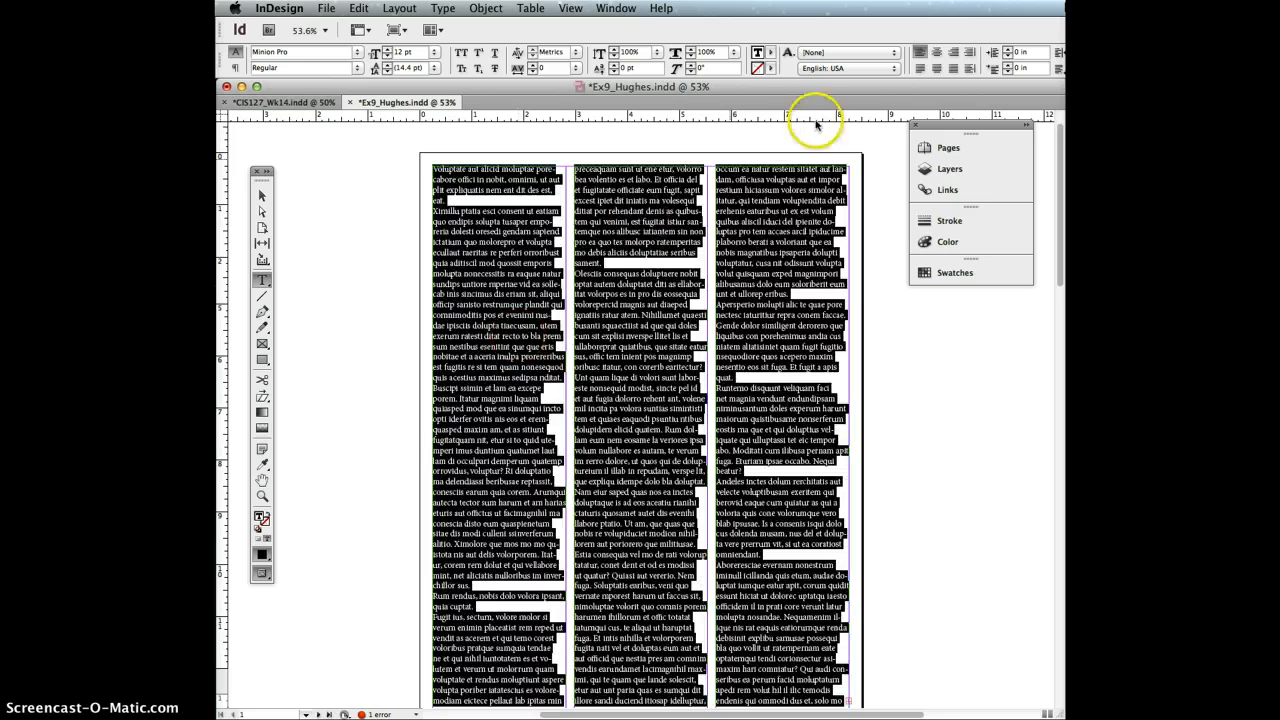
click(919, 68)
click(716, 280)
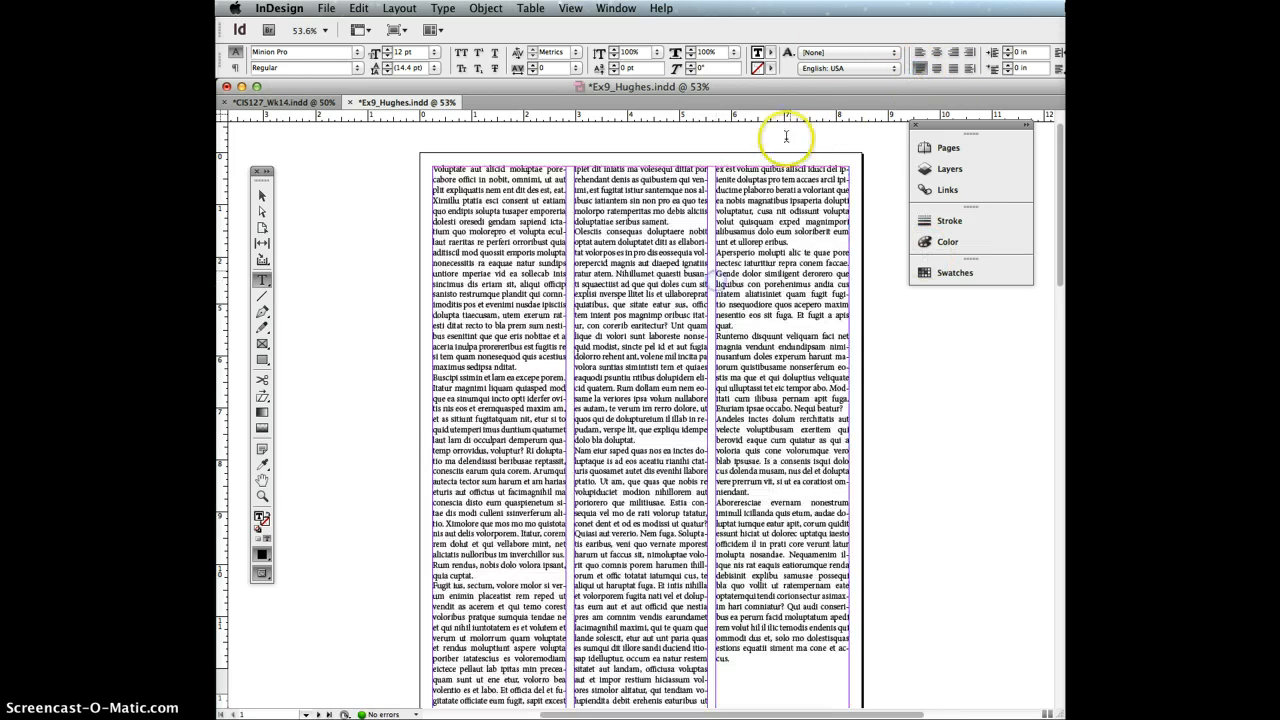
- Try left alignment on all the placeholder text, and restore justification with the last line aligned left
key(super+a)
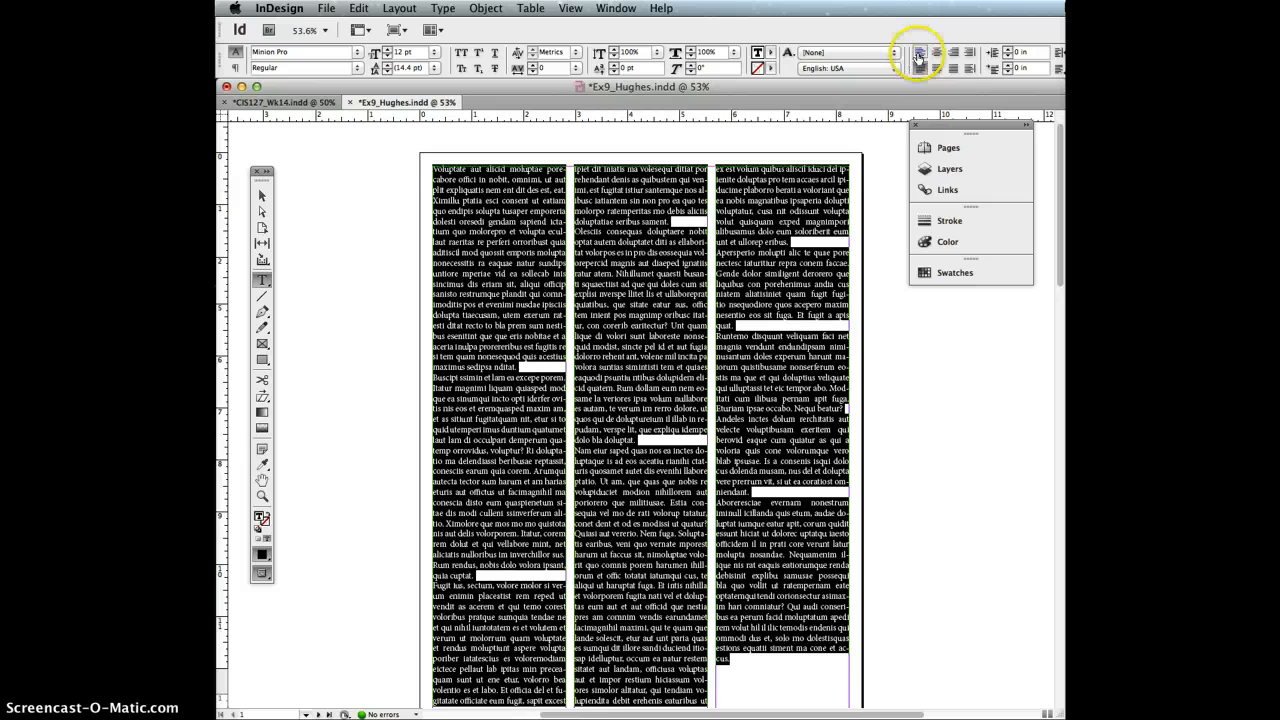
click(919, 52)
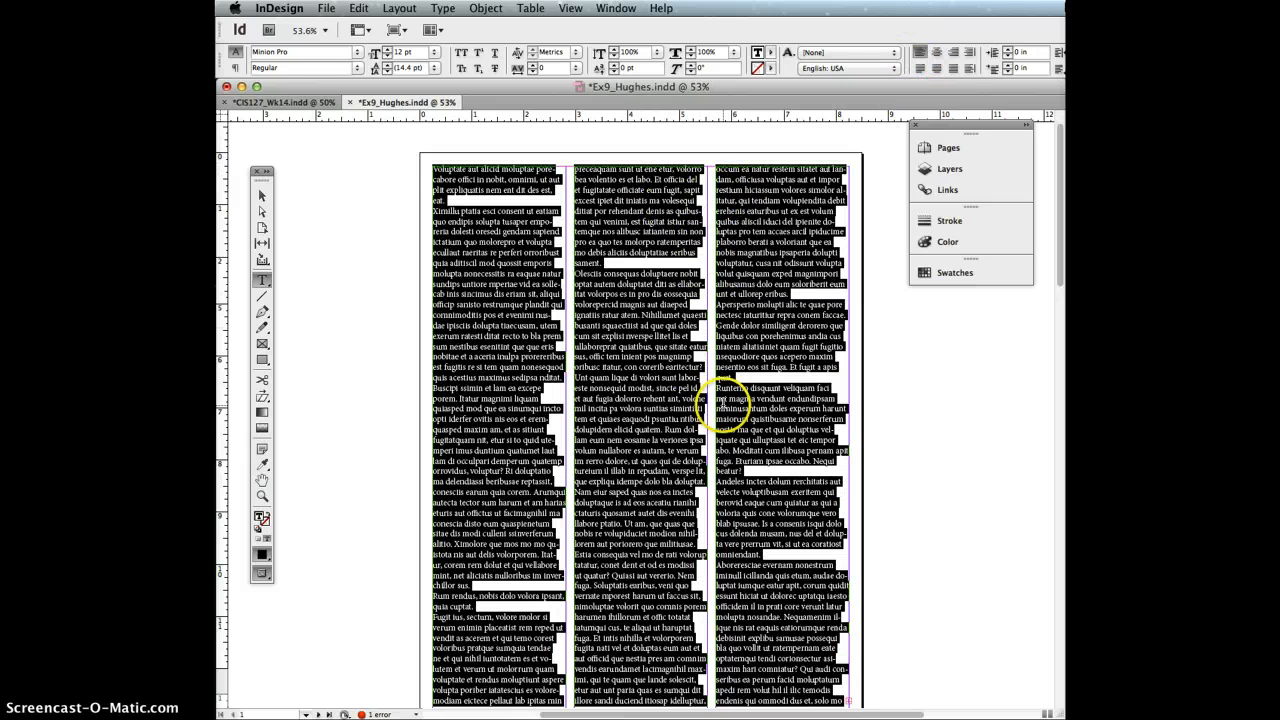
click(919, 68)
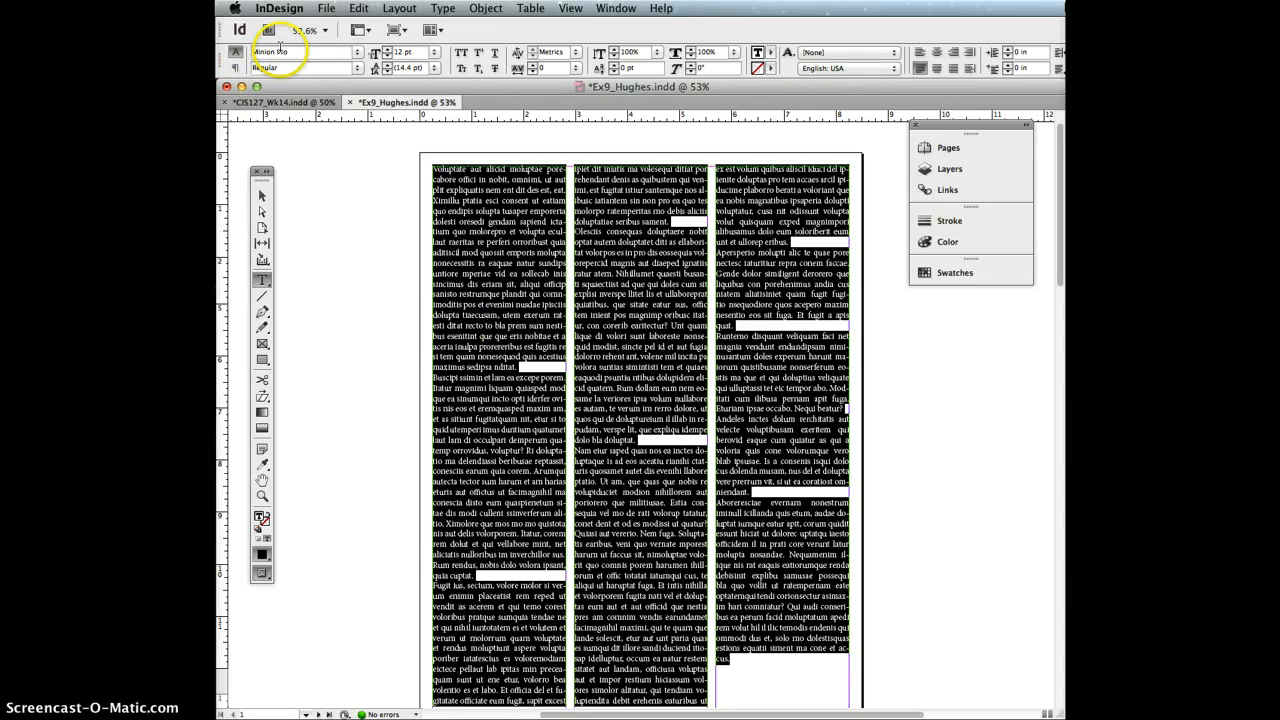
click(495, 342)
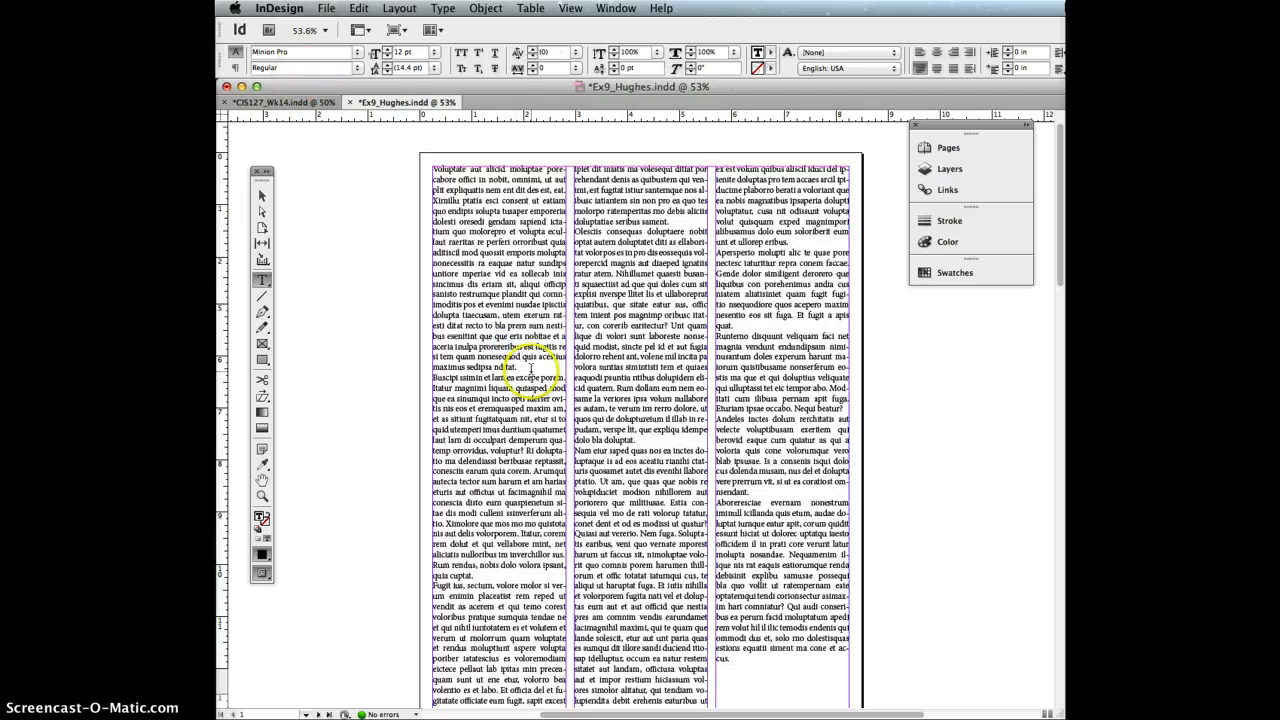
- Change the font of all the placeholder text to Myriad Pro
key(super+a)
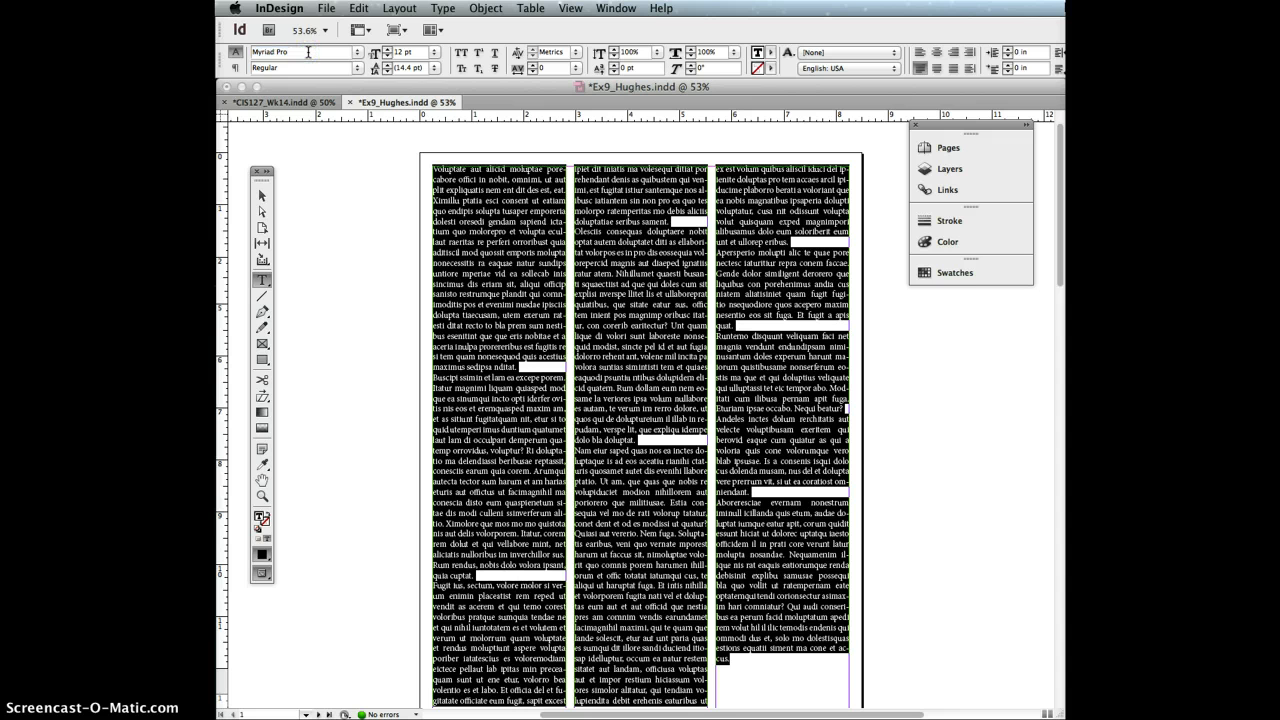
key(Return)
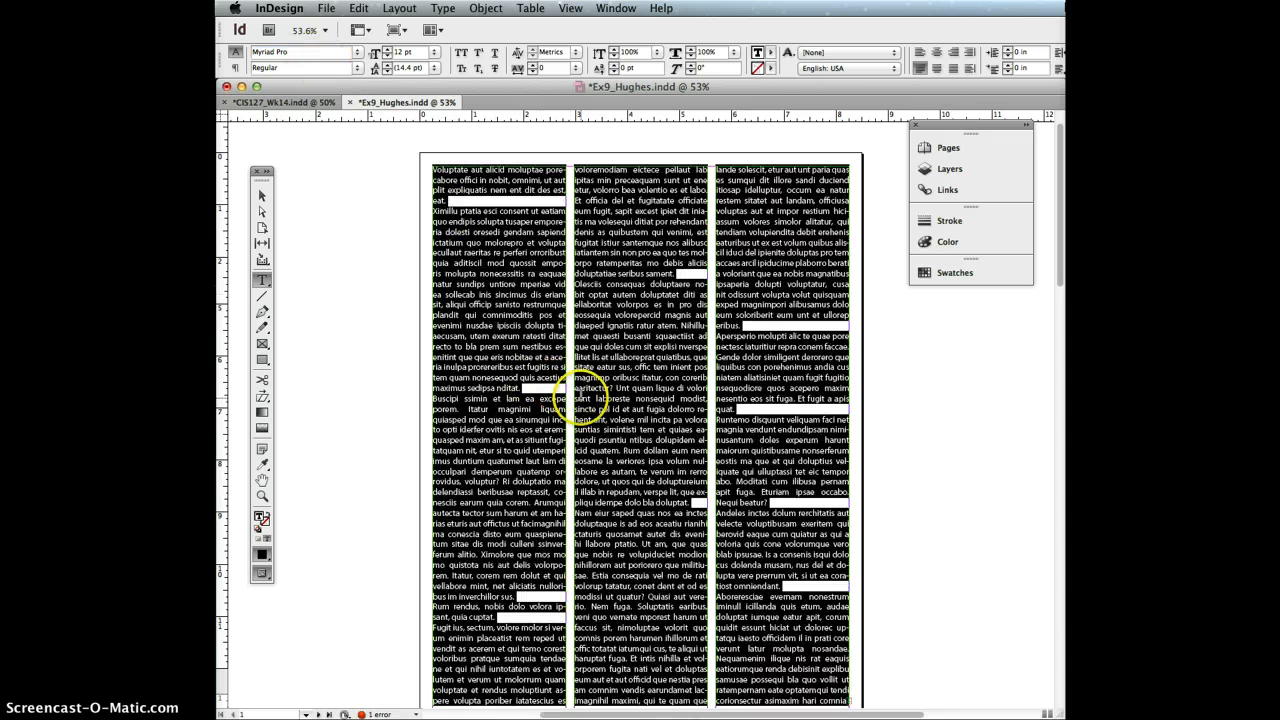
click(580, 398)
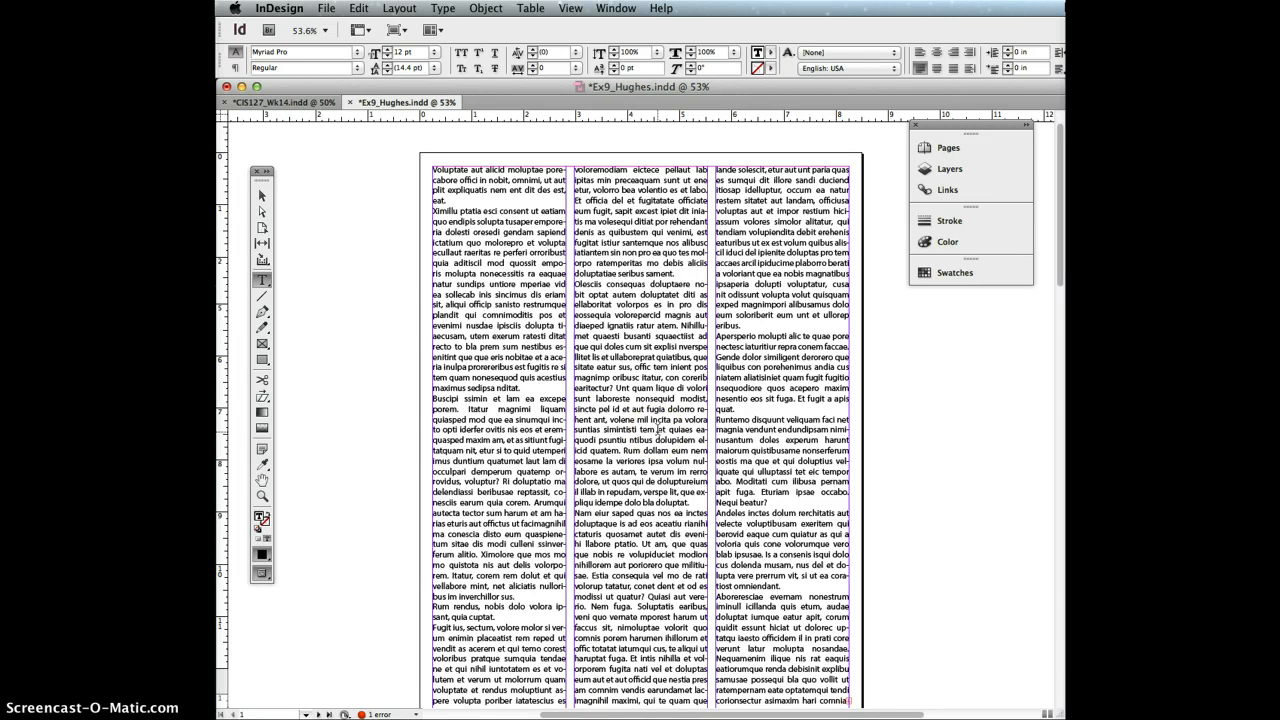
- Set all the placeholder text to 11 pt with 22 pt leading, and deselect it
key(super+a)
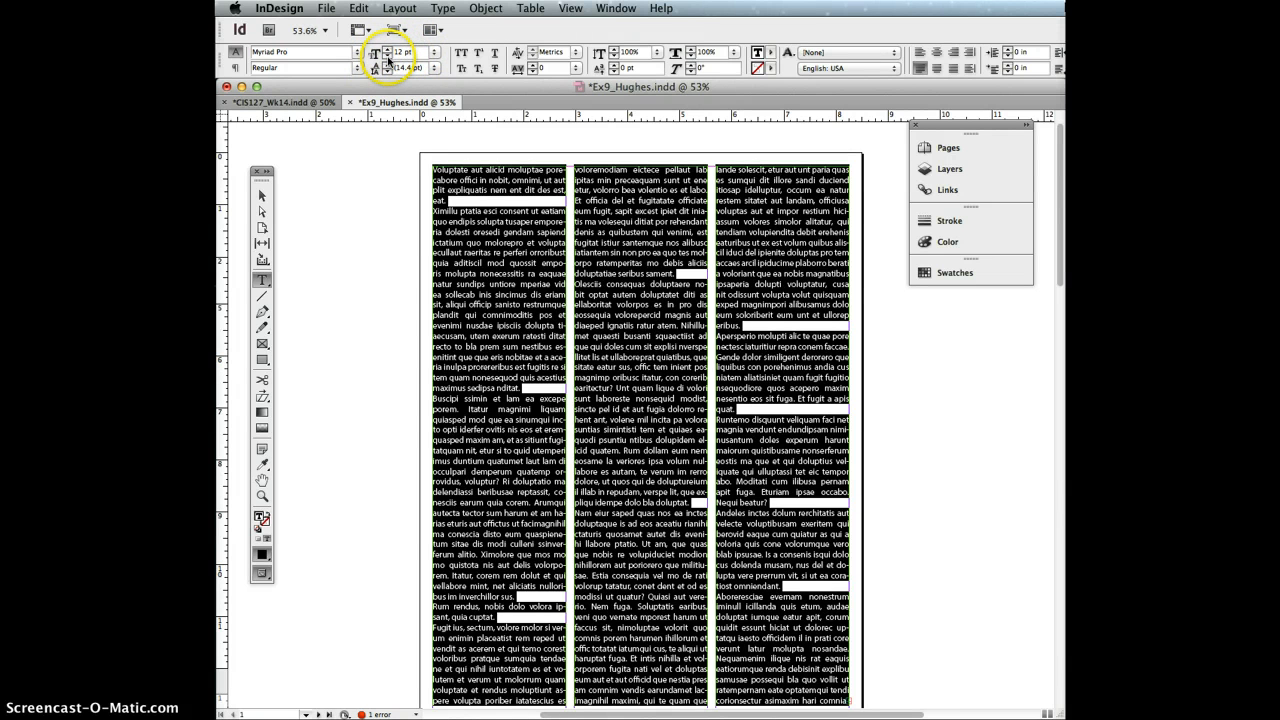
click(388, 58)
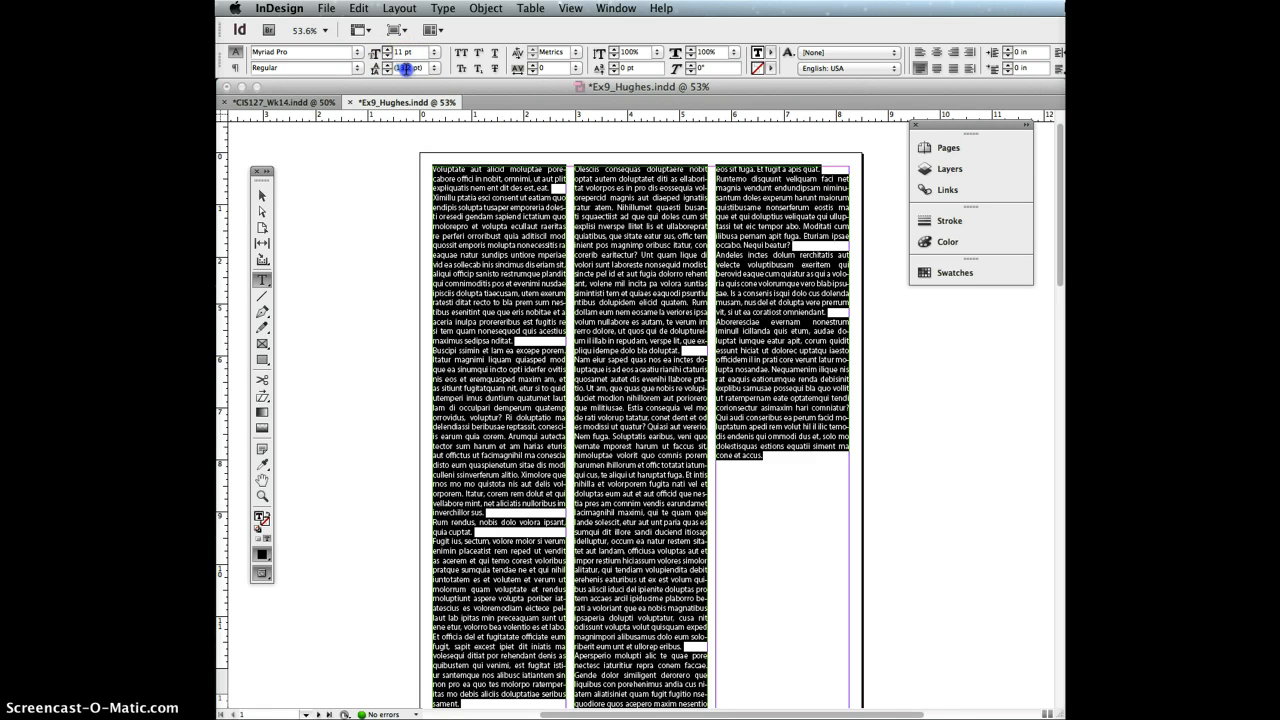
click(403, 68)
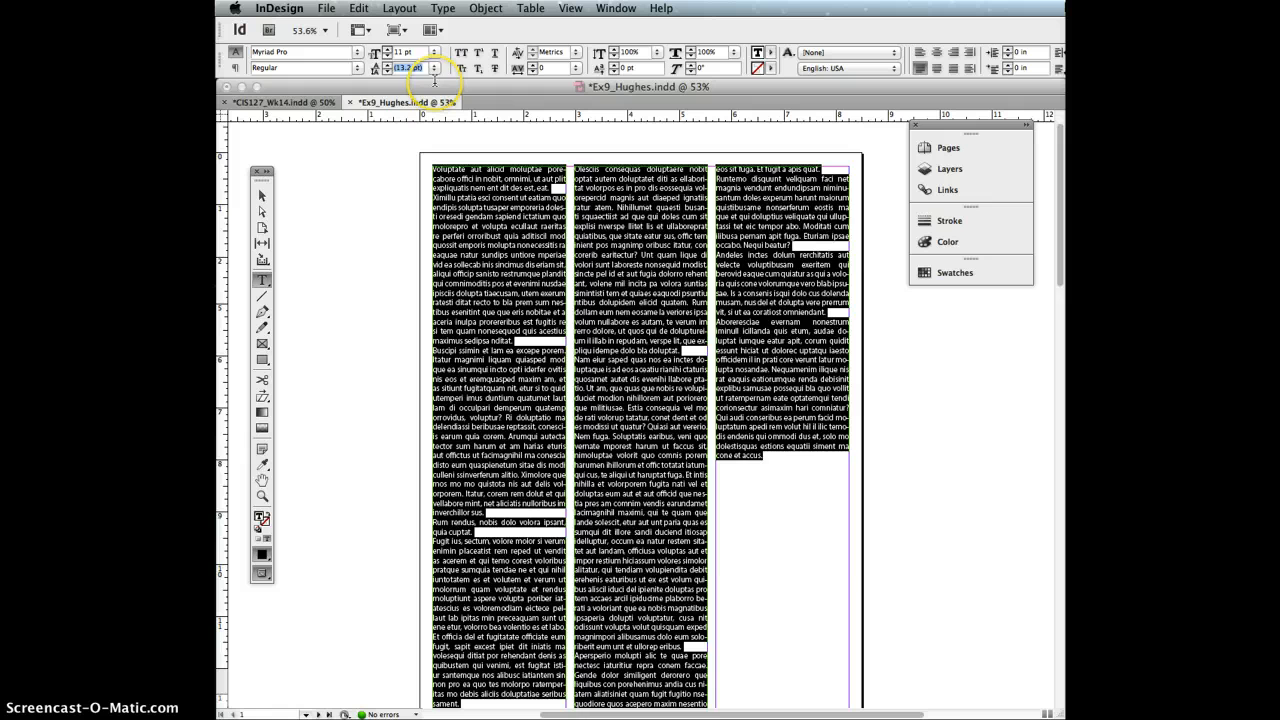
key(Return)
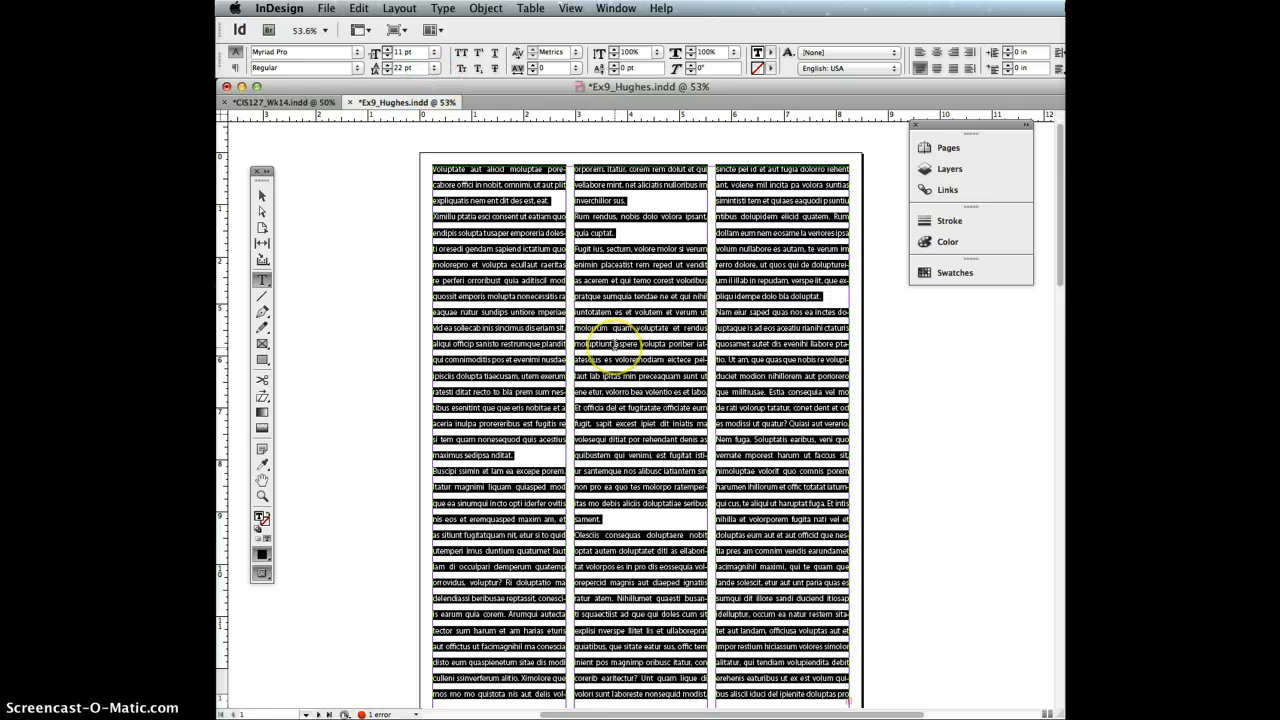
scroll(612, 342, down, 3)
scroll(612, 342, up, 2)
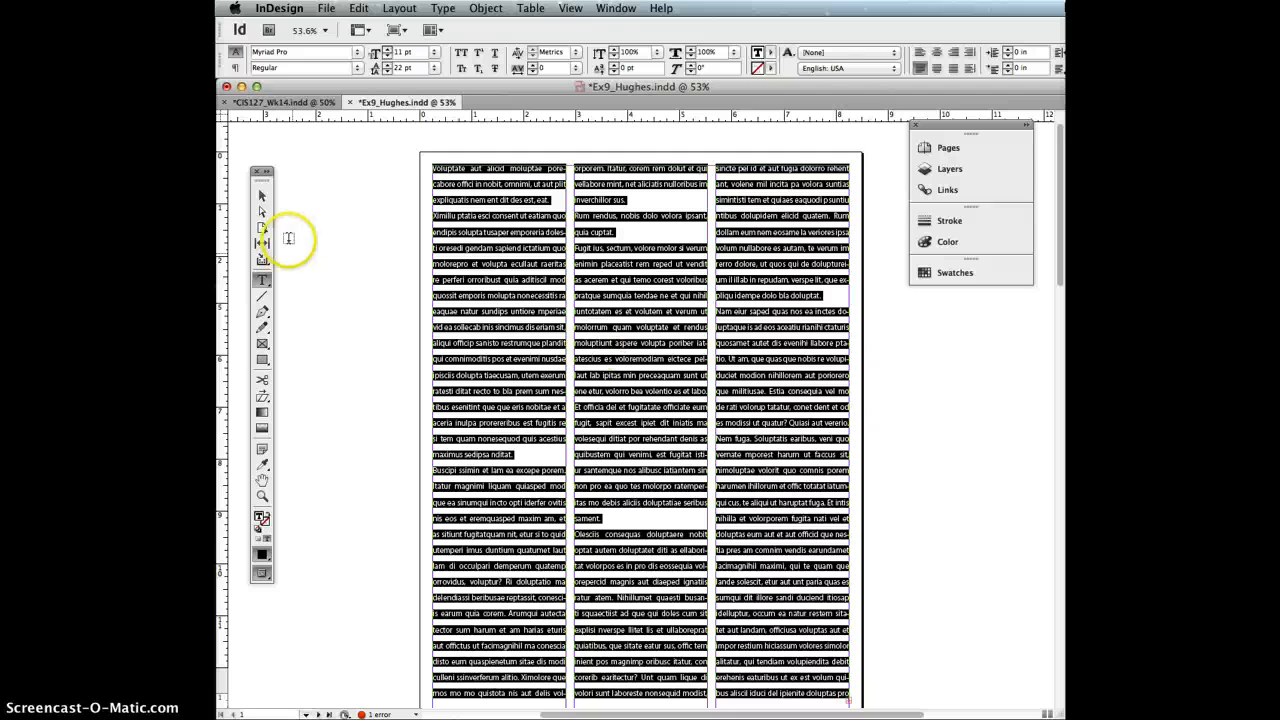
click(262, 196)
click(376, 280)
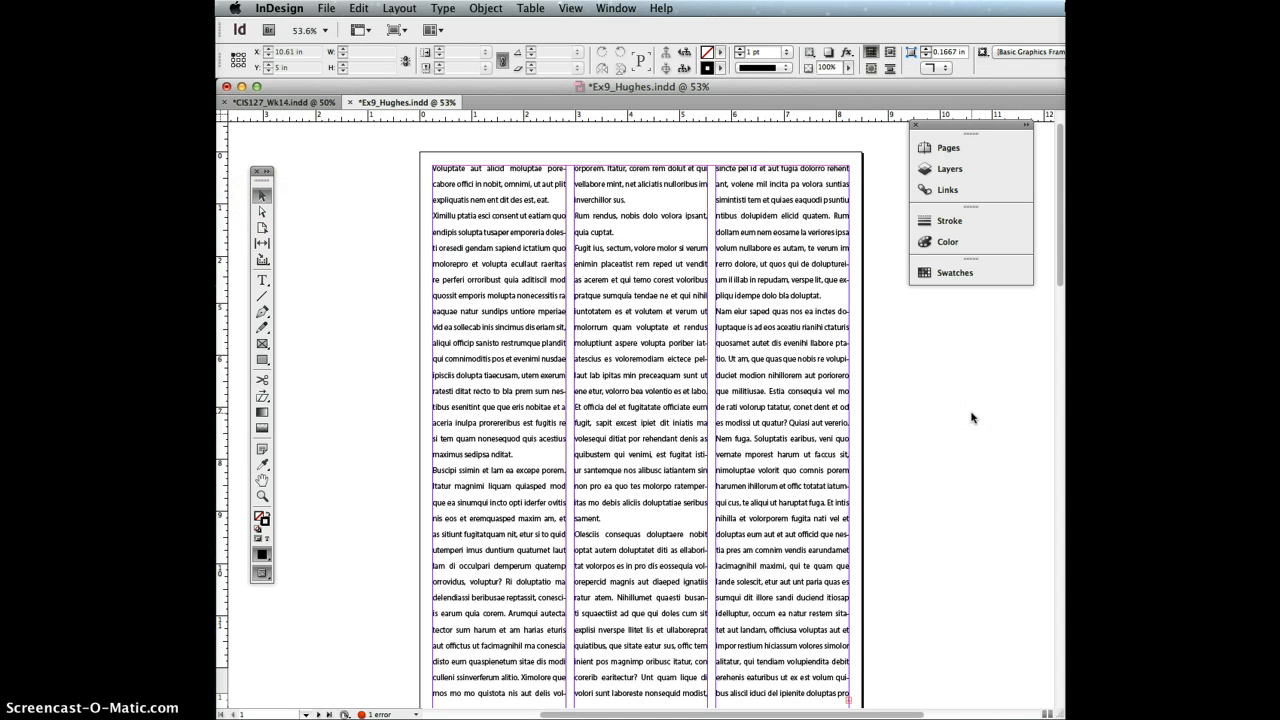
- Thread the first page's overset text into a new frame starting at the second page's upper-left margin corner
scroll(971, 418, down, 2)
click(800, 400)
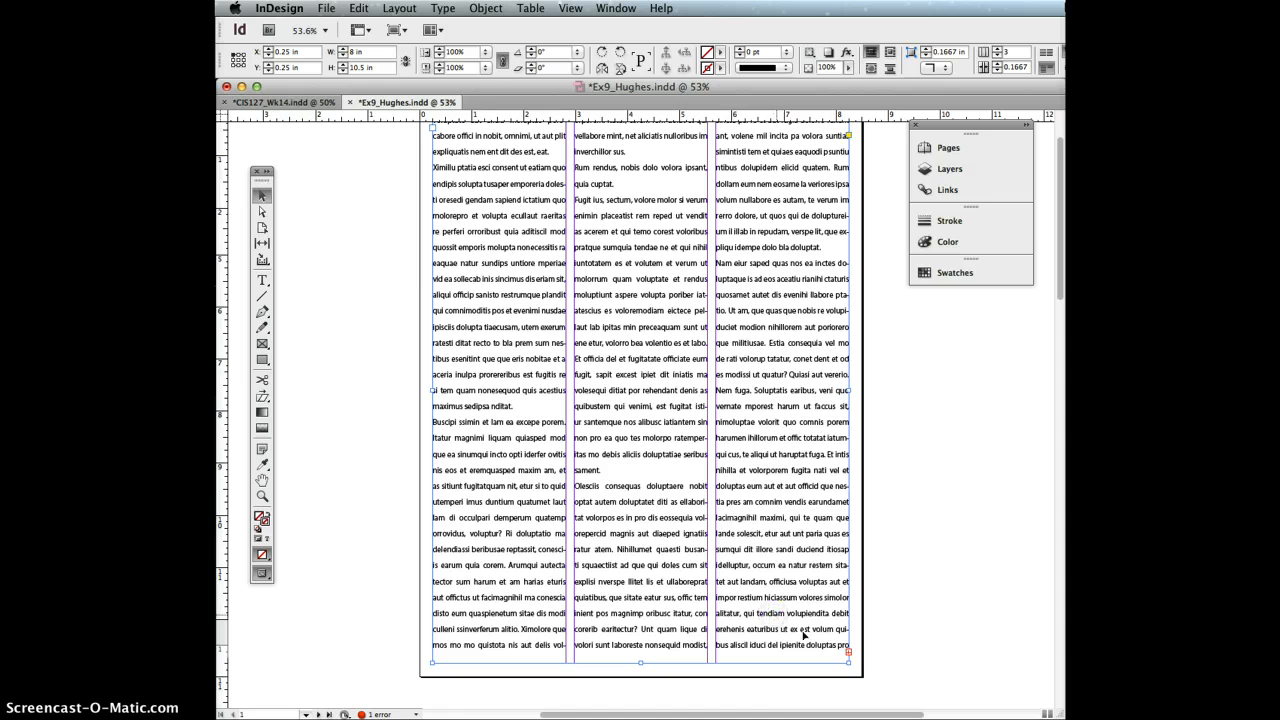
click(848, 652)
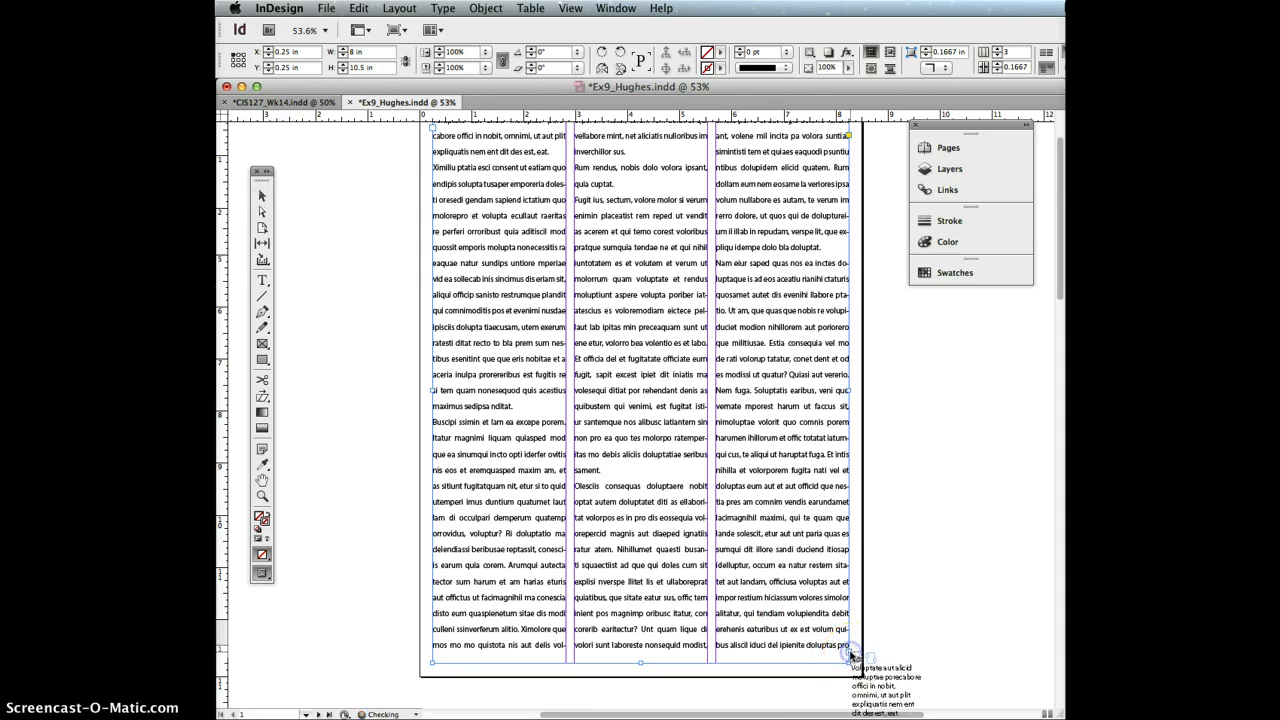
scroll(684, 404, down, 5)
scroll(684, 404, down, 5)
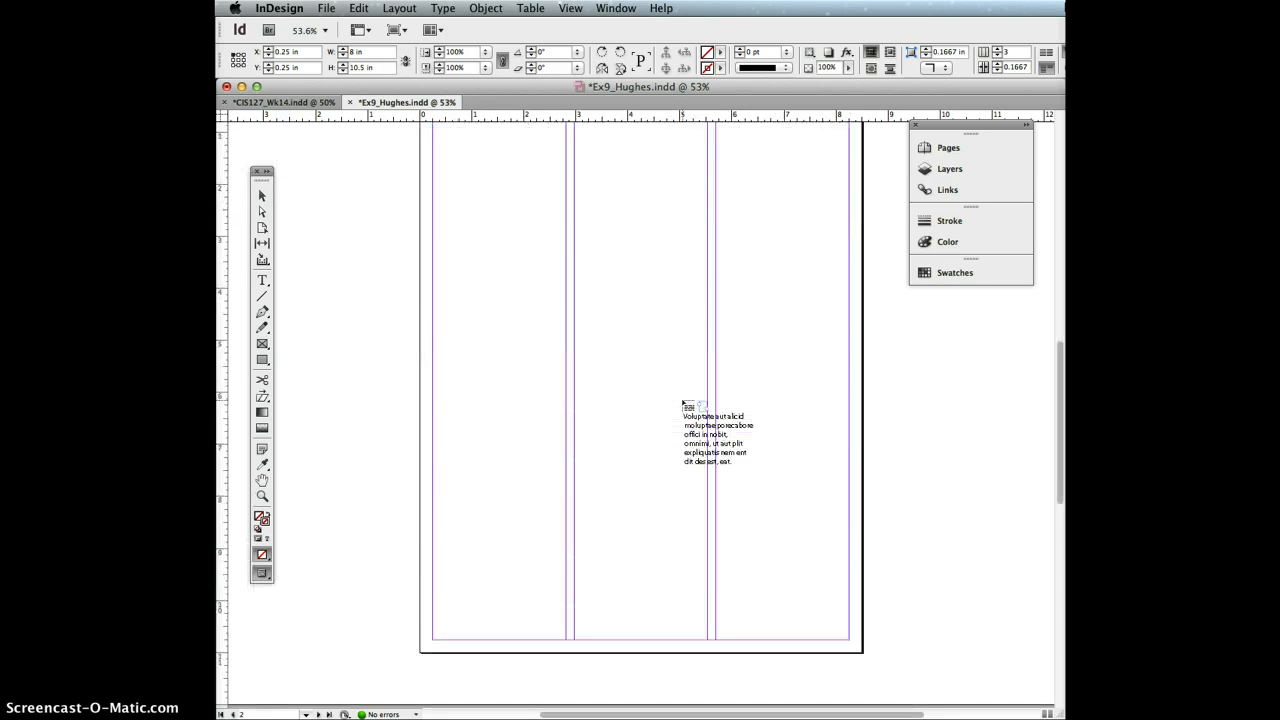
scroll(686, 414, up, 3)
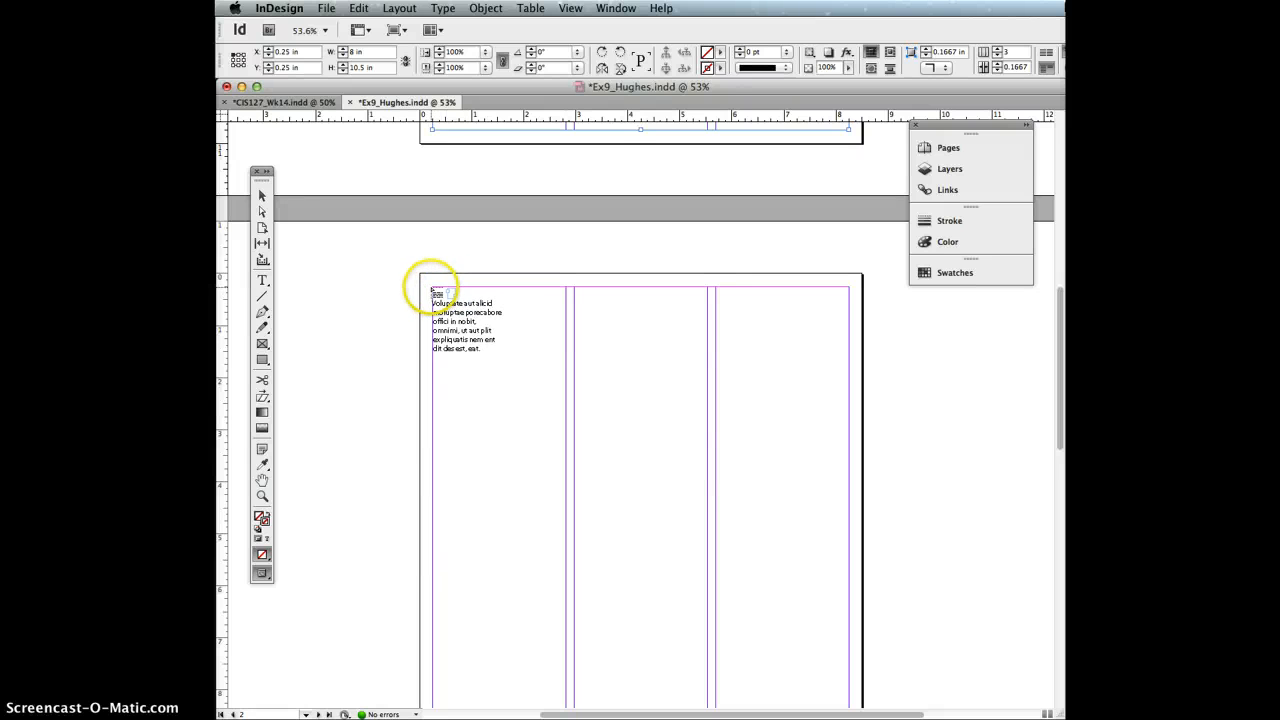
click(432, 290)
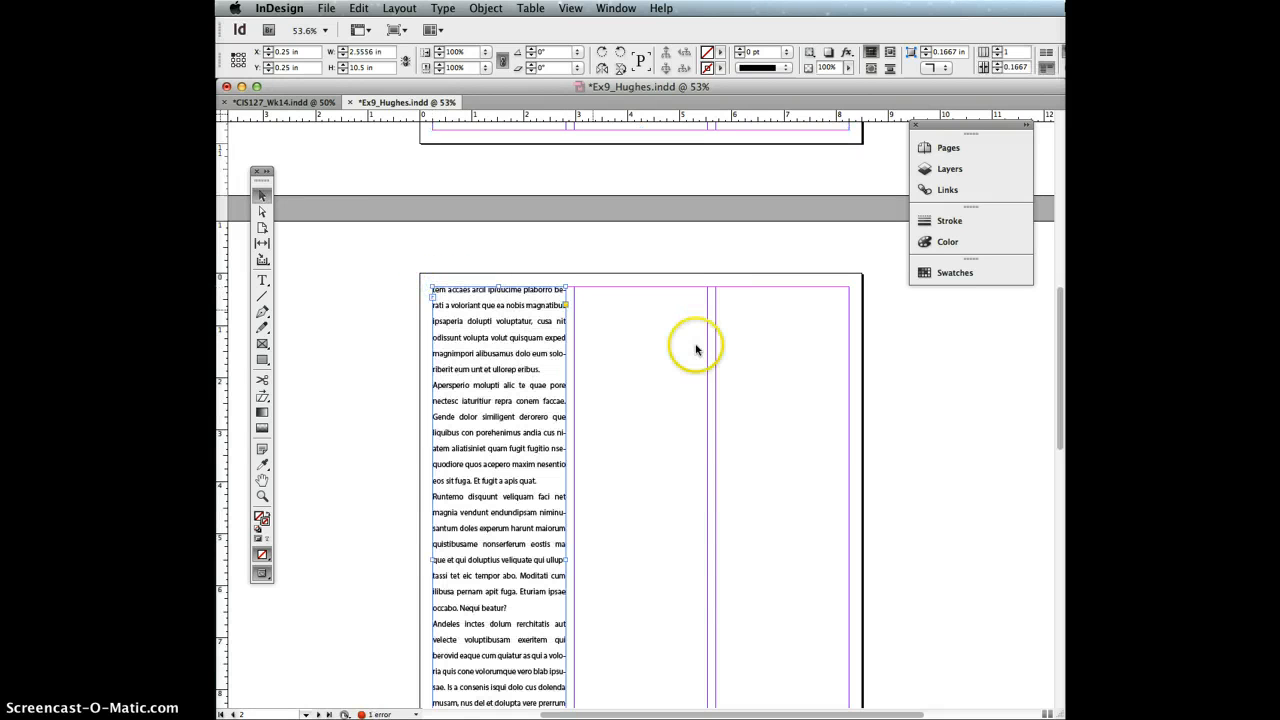
- Widen the second page's text frame to 8 in across the margins and divide it into three columns
scroll(694, 346, down, 3)
scroll(695, 349, down, 2)
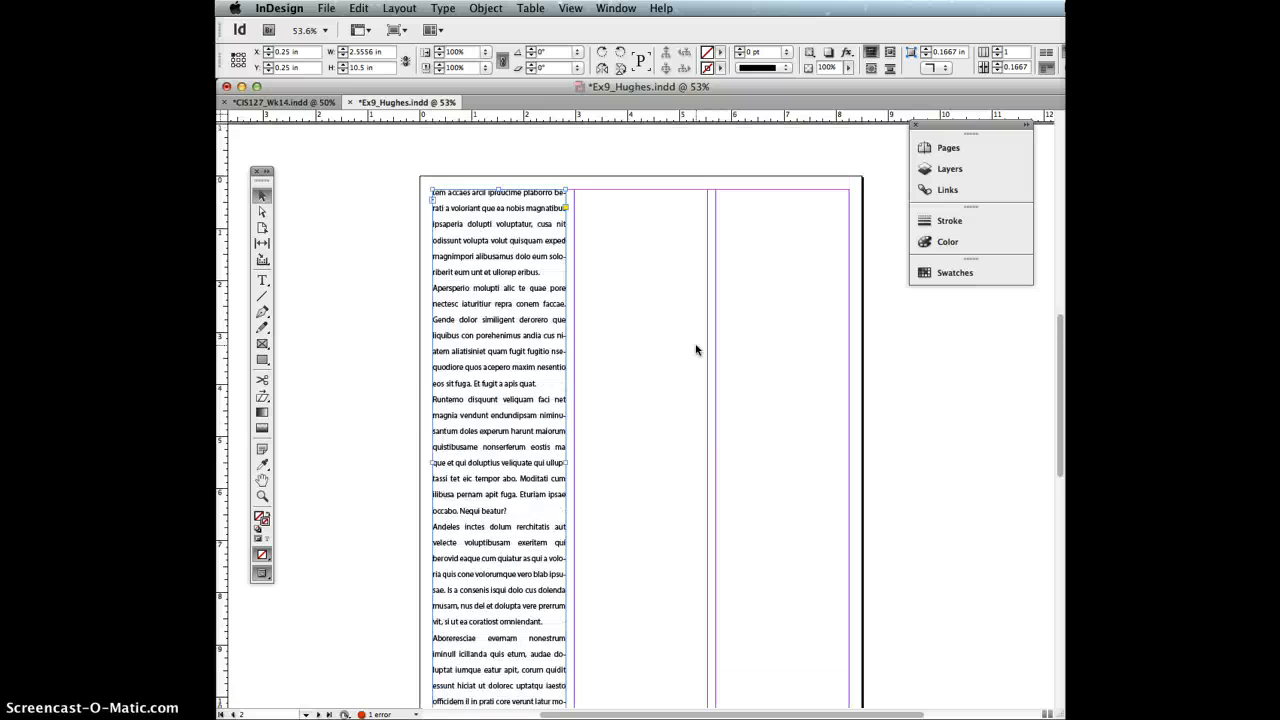
drag(568, 366, 849, 413)
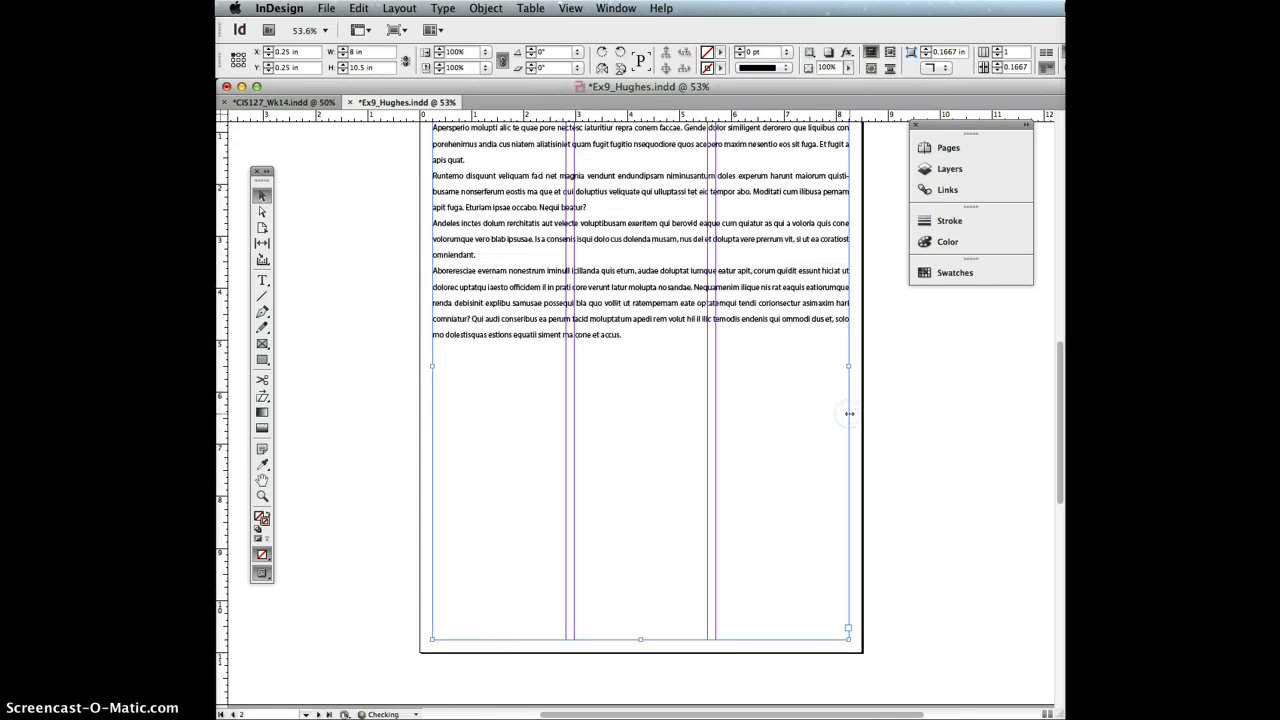
scroll(849, 413, up, 6)
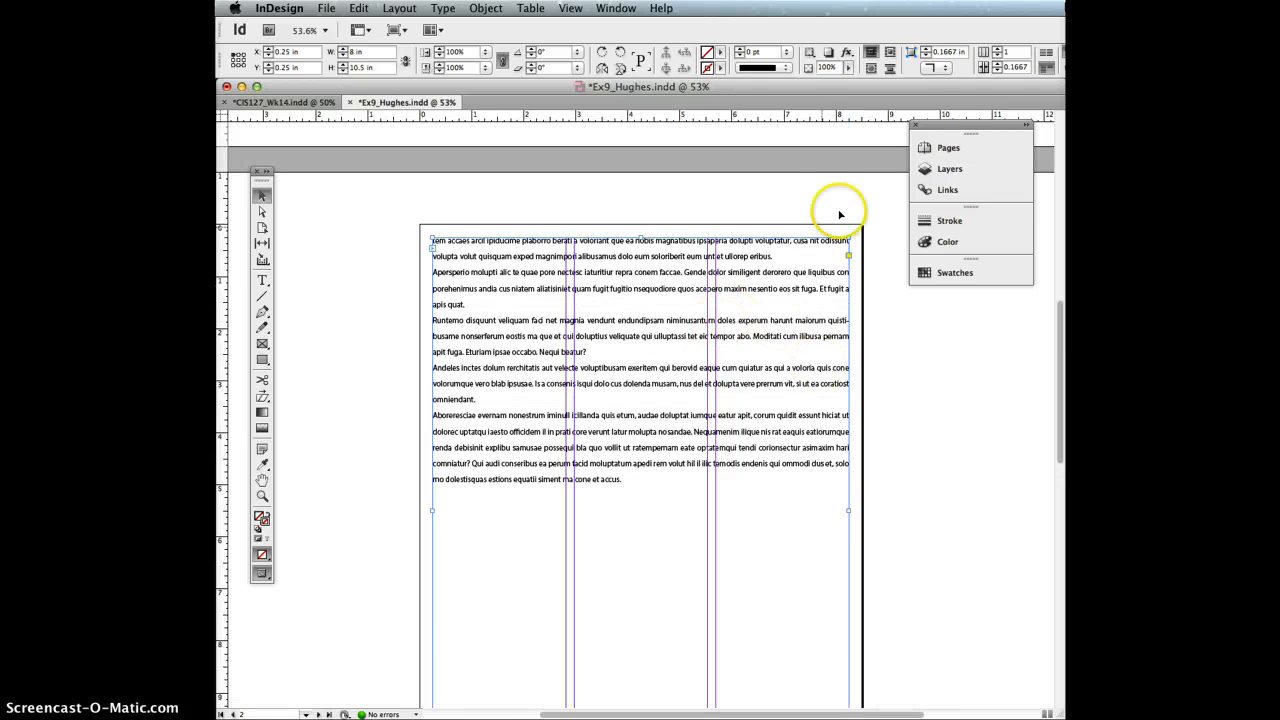
click(998, 49)
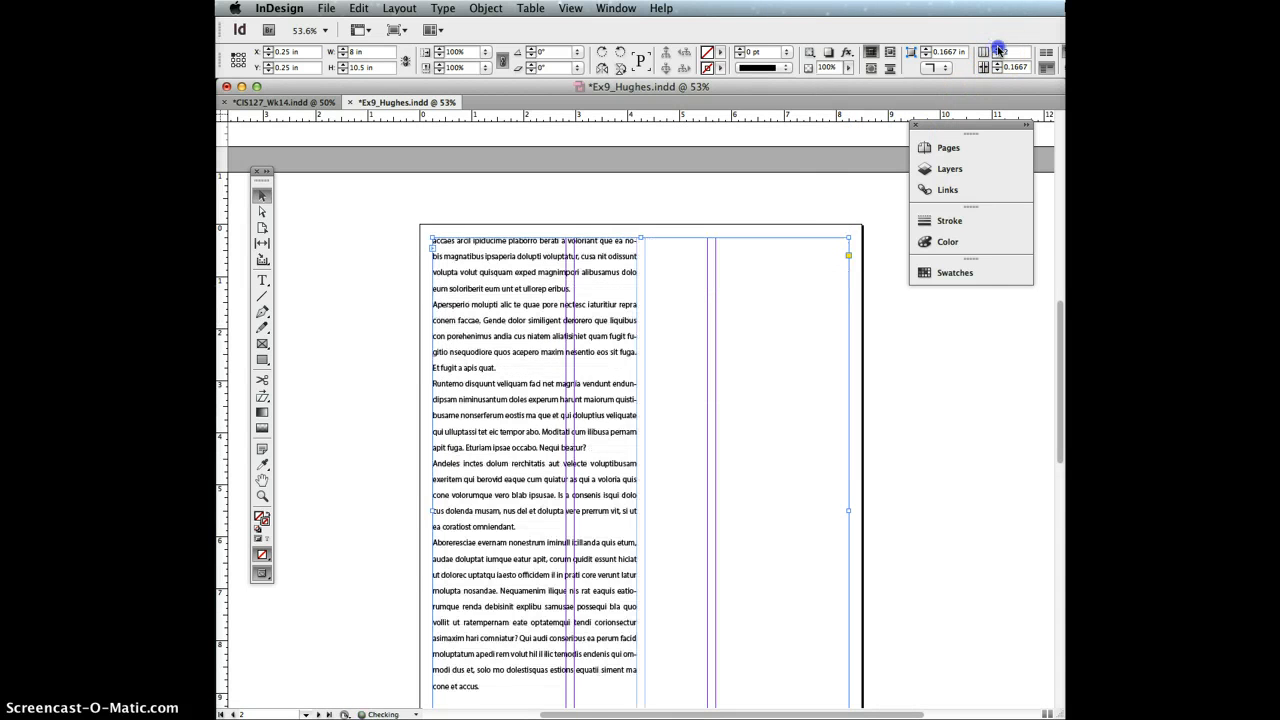
click(998, 49)
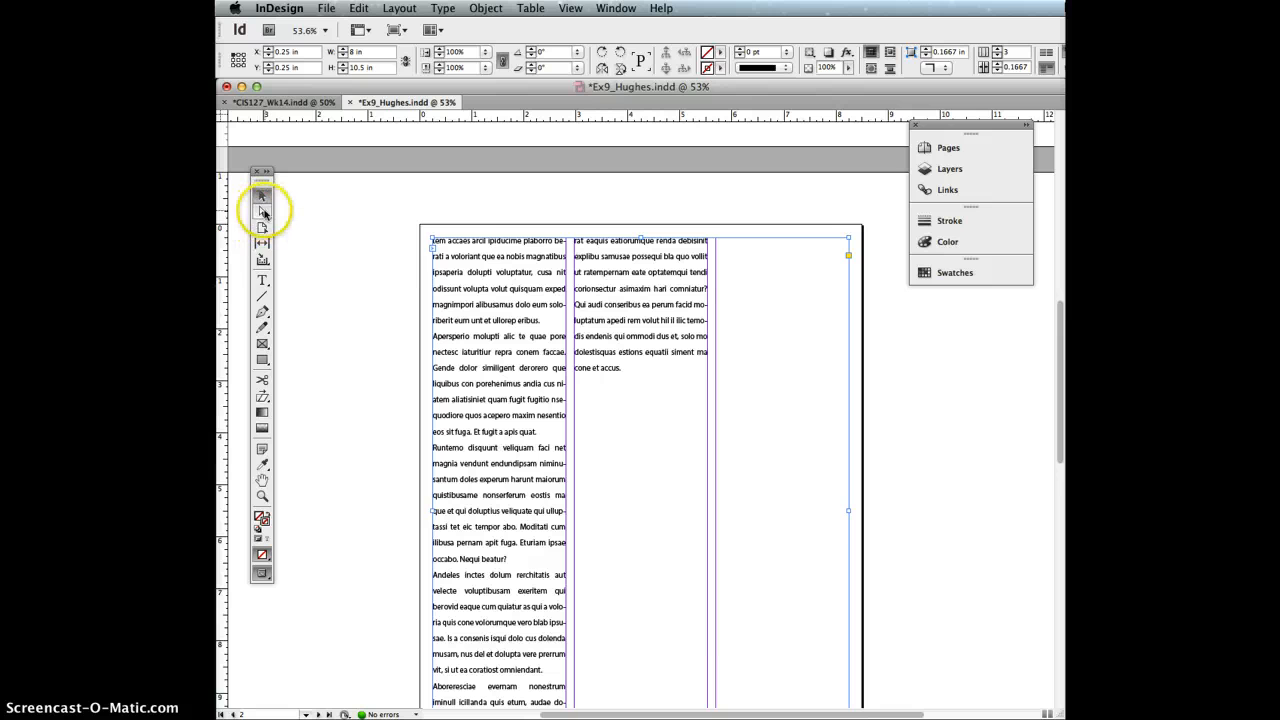
- Copy the "Apersperio" and "Runtemo" paragraphs on the second page and paste them repeatedly after the closing text until all three columns are full
click(262, 280)
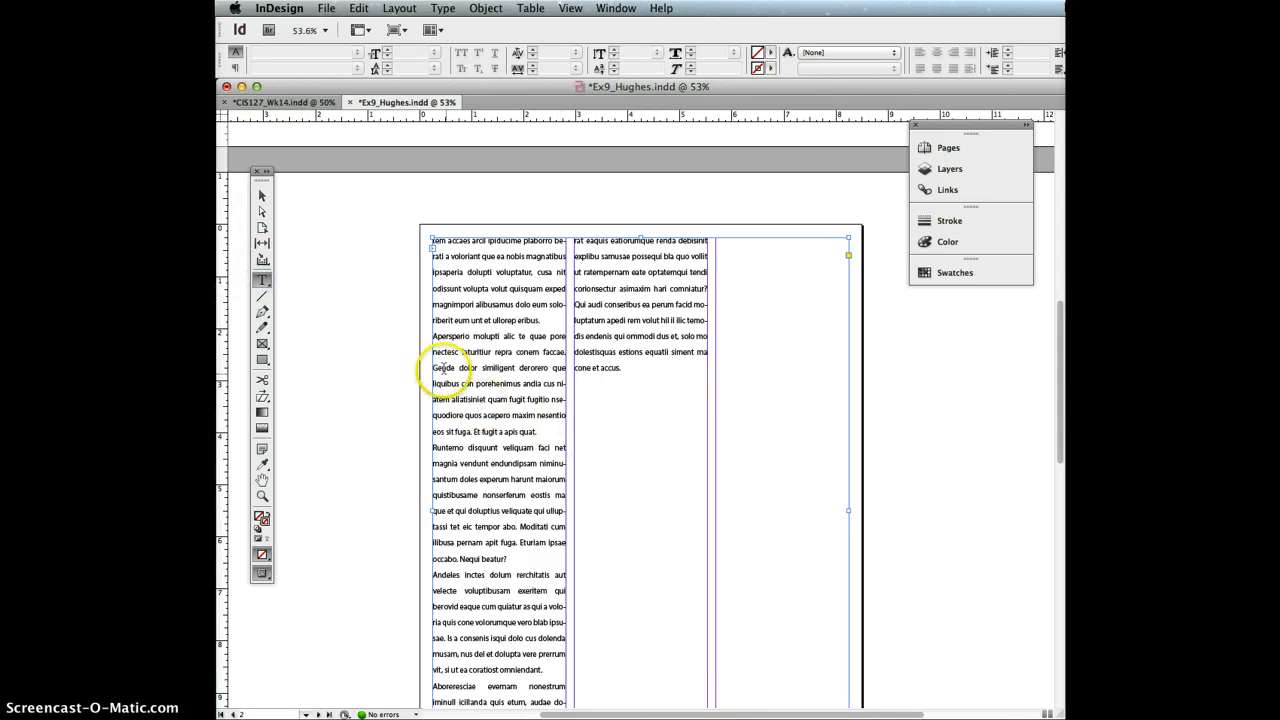
click(434, 341)
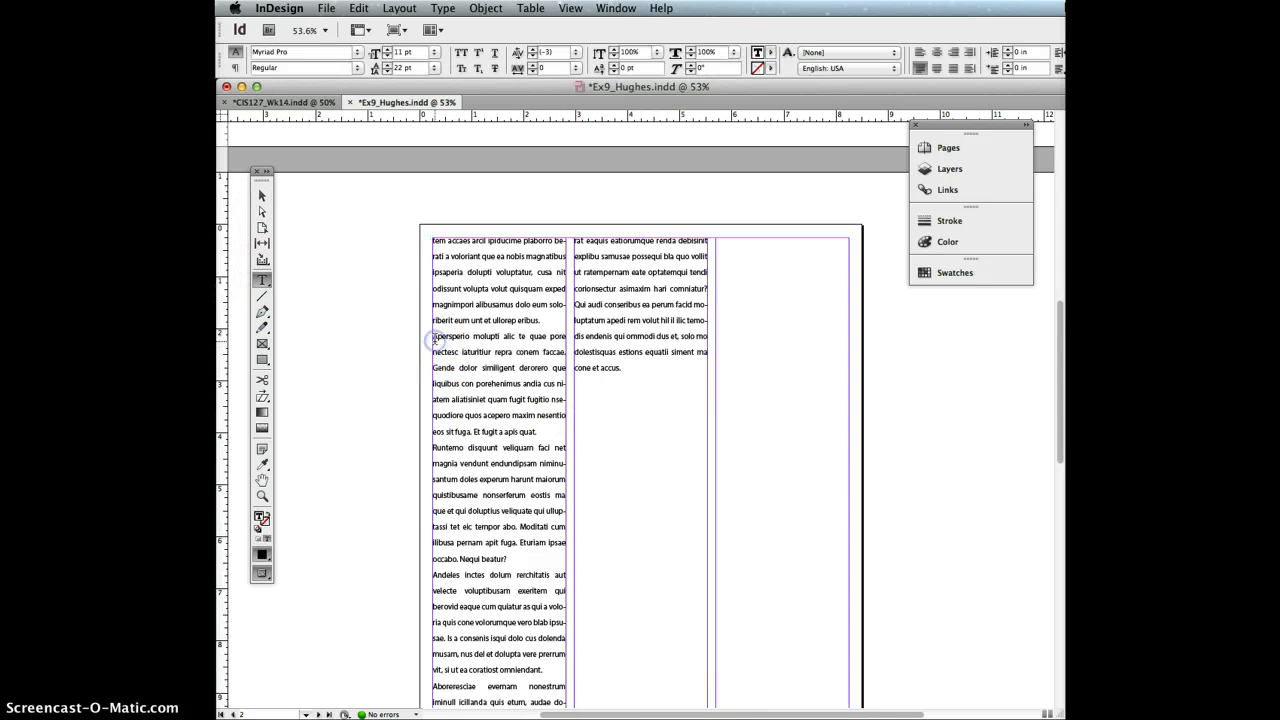
drag(434, 341, 564, 557)
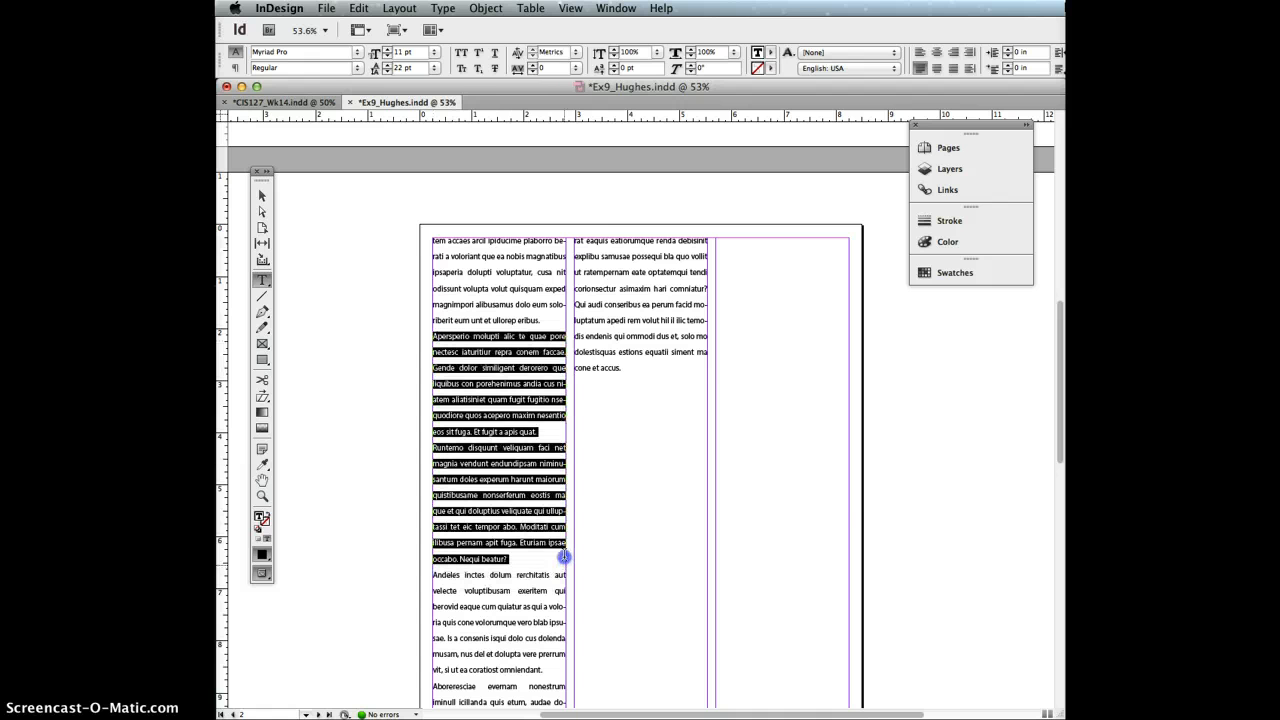
click(665, 367)
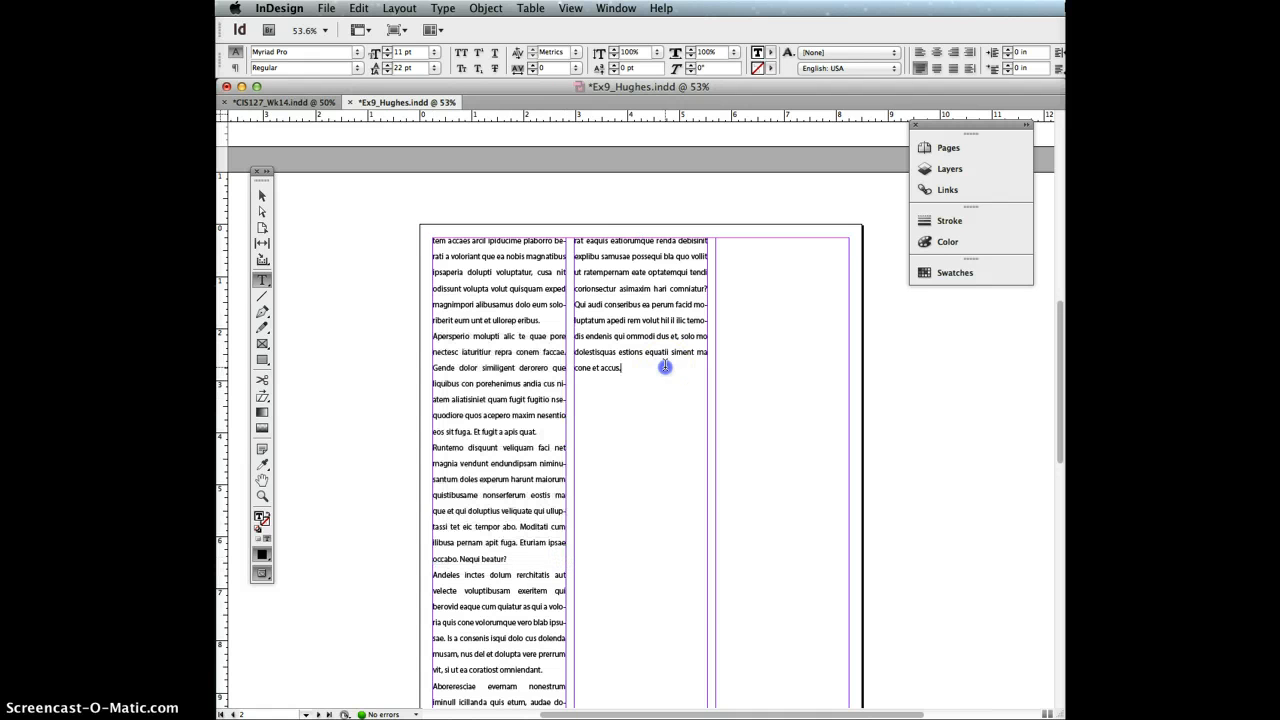
text(Apersperio molupti alic te quae pore nectesc laturitiur repra conem faccae. Gende dolor similigent derorero que liquibus con porehenimus andia cus niatem aliatisiniet quam fugit fugitio nsequodiore quos acepero maxim nesentio eos sit fuga. Et fugit a apis quat. Runtemo disquunt veliquam faci net magnia vendunt endundipsam niminusantum doles experum harunt maiorum quistibusame nonserferum eostis ma que et qui doluptius veliquate qui ulluptassi tet eic tempor abo. Moditati cum ilibusa pernam apit fuga. Eturiam ipsae occabo. Nequi beatur?)
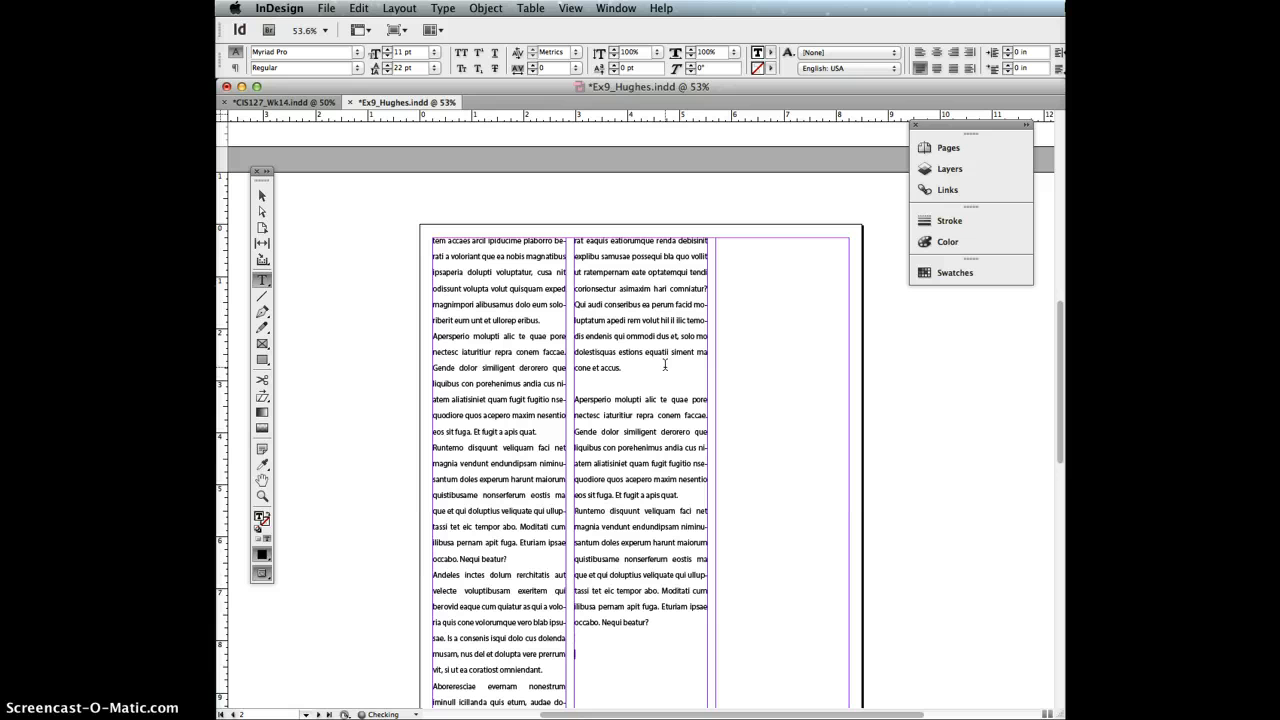
key(super+v)
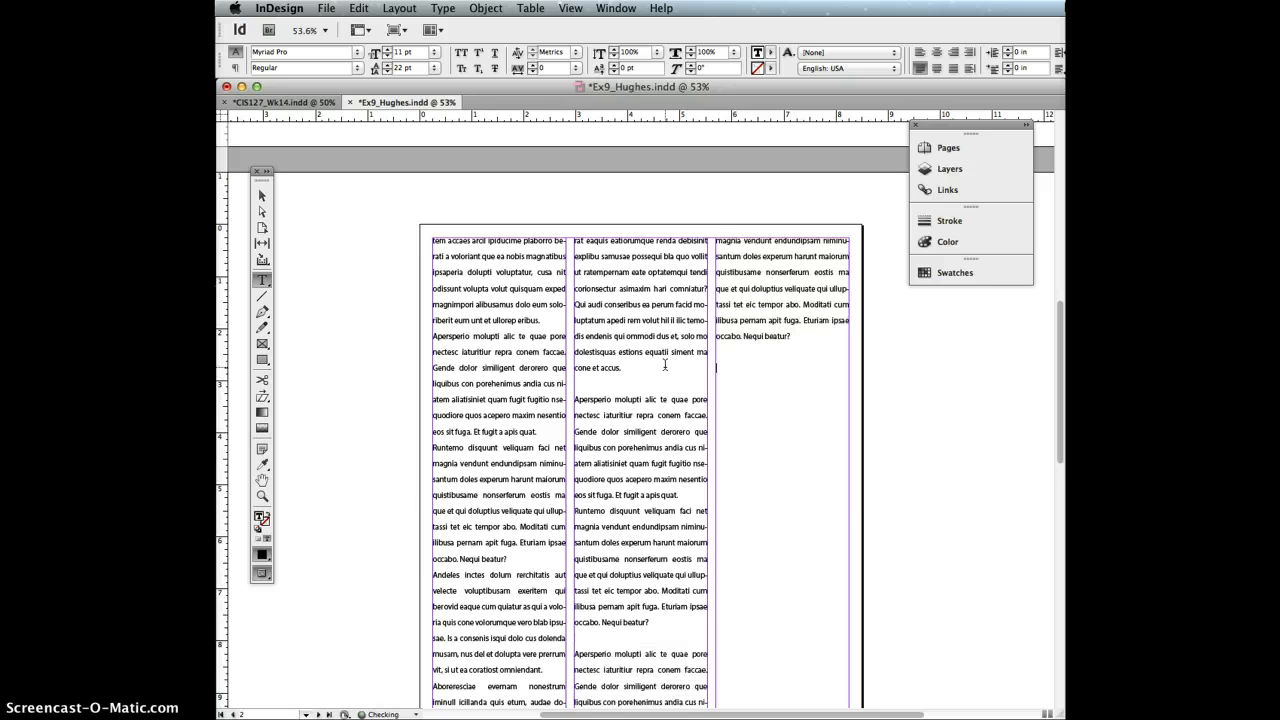
text(Apersperio molupti alic te quae pore nectesc iaturitiur repra conem faccae. Gende dolor similigent derorero que liquibus con porehenimus andia cus niatem aliatisiniet quam fugit fugitio nsequodiore quos acepero maxim nesentio eos sit fuga. Et fugit a apis quat. Runtemo disquunt veliquam faci net magnia vendunt endundipsam niminusantum doles experum harunt maiorum quistibusame nonserferum eostis ma que et qui doluptius veliquate qui ulluptassi tet eic tempor abo. Moditati cum ilibusa pernam apit fuga. Eturiam ipsae occabo. Nequi beatur?)
key(super+v)
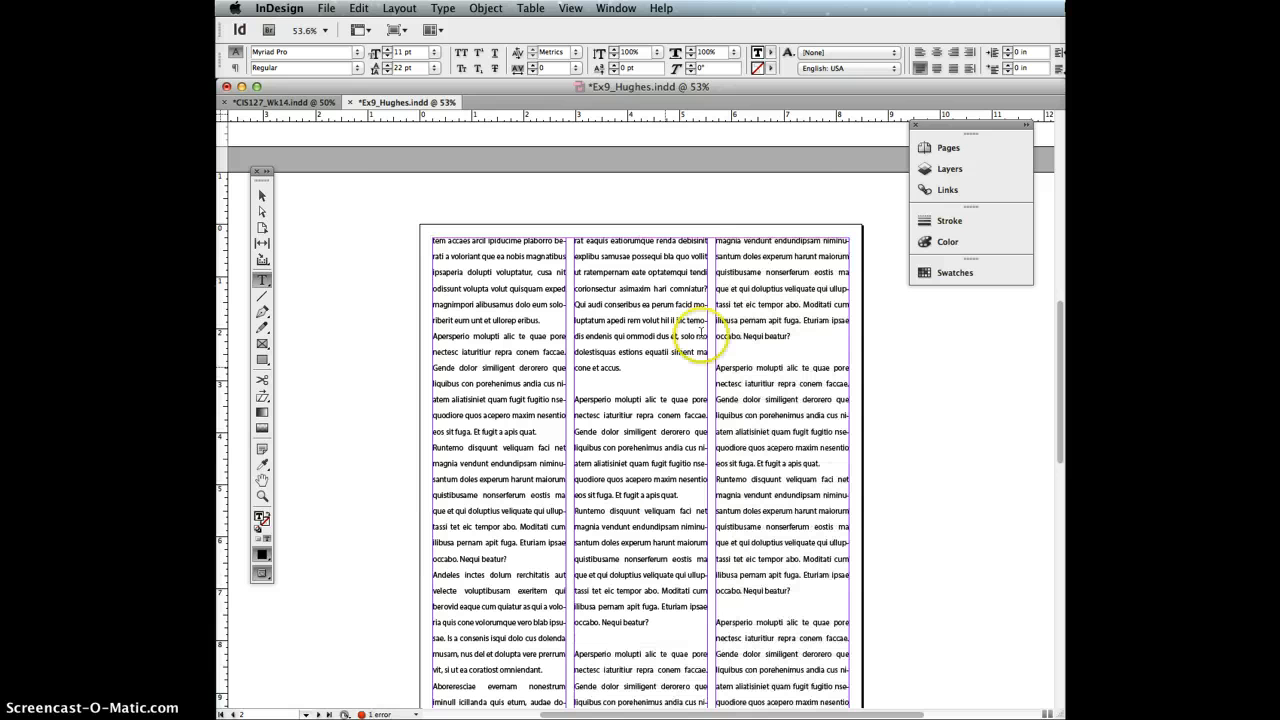
- Delete the blank lines before each pasted "Apersperio" paragraph in the second and third columns of the second page
scroll(716, 331, down, 4)
scroll(716, 328, up, 2)
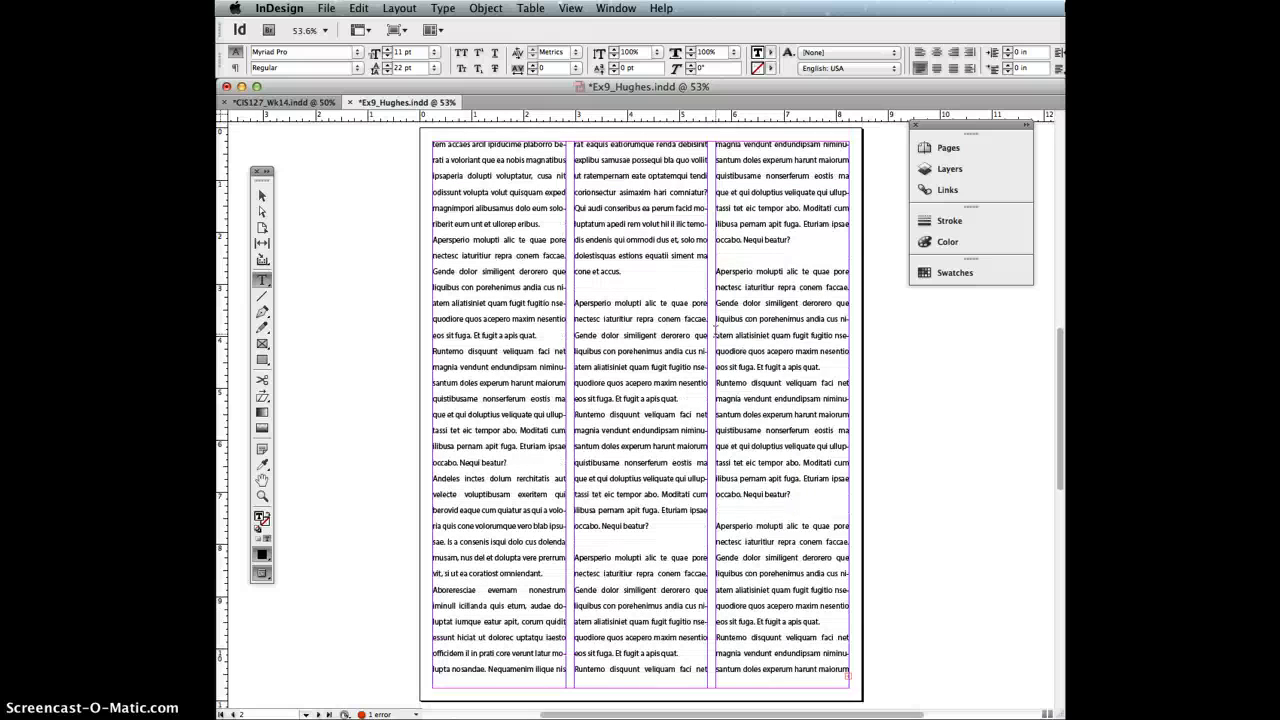
click(590, 287)
key(BackSpace)
click(726, 242)
key(BackSpace)
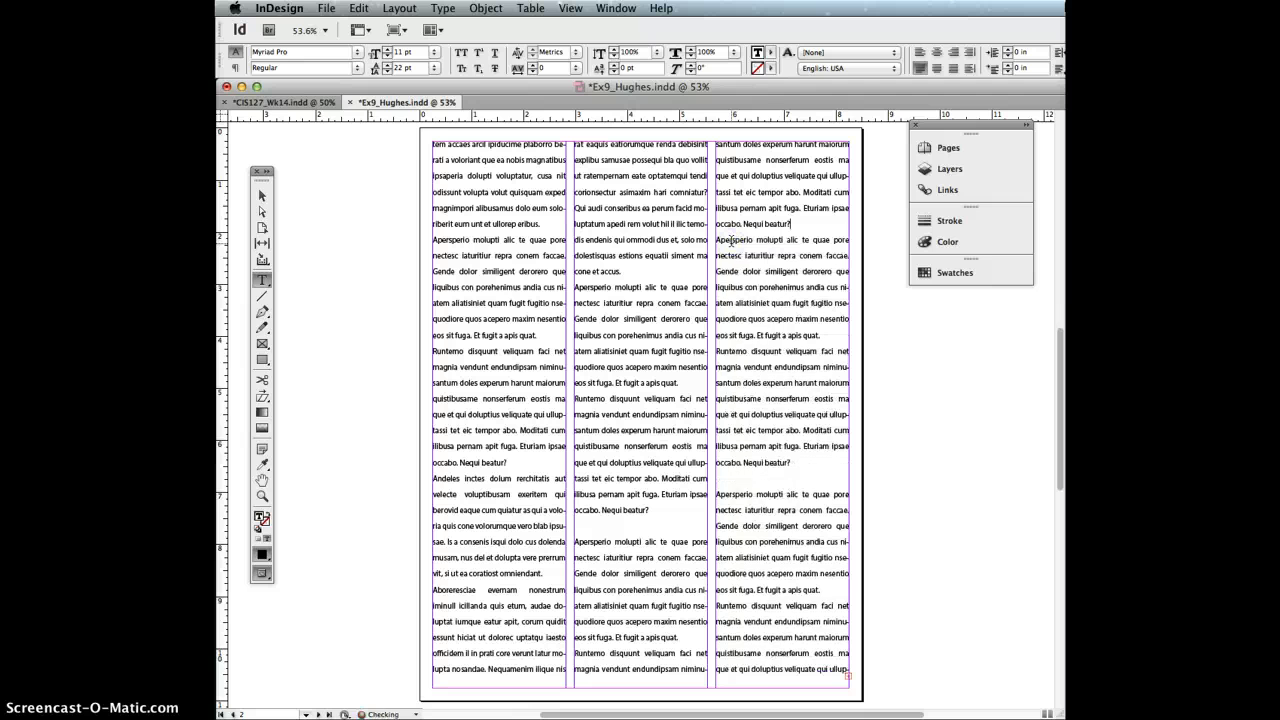
click(741, 479)
key(BackSpace)
click(593, 525)
key(BackSpace)
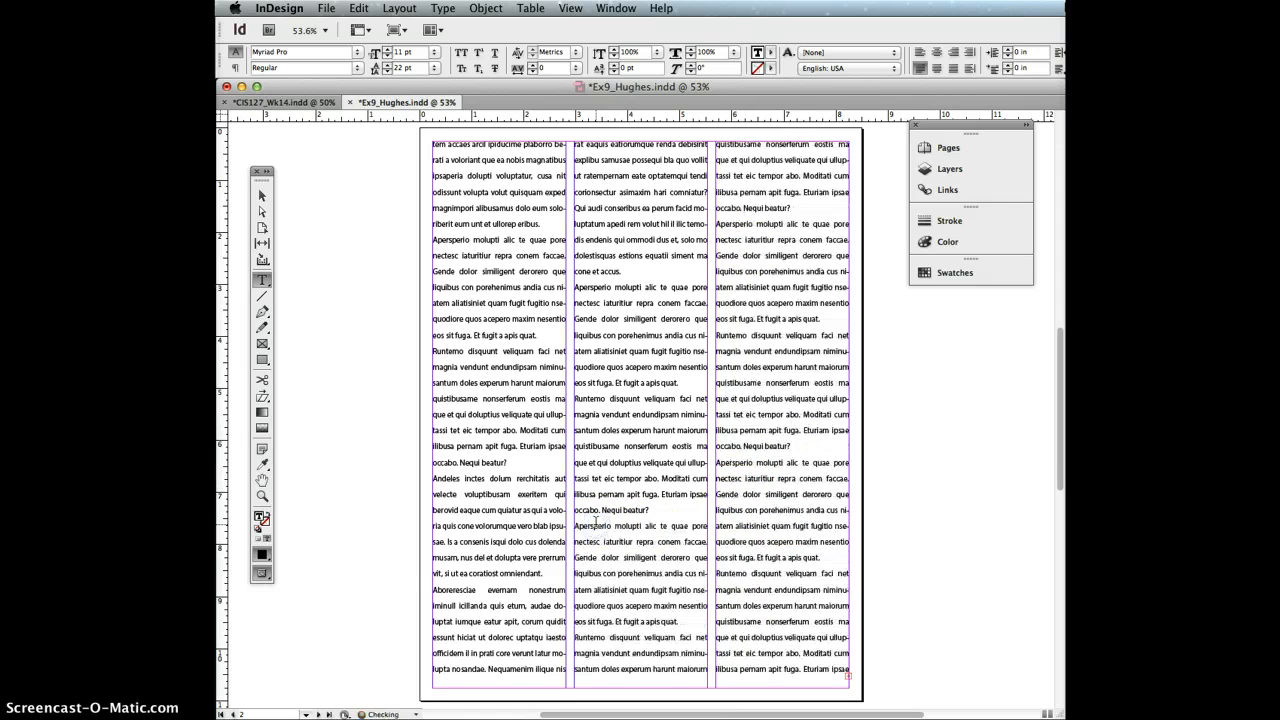
- Thread the second page's overset text into a new frame starting at the third page's upper-left margin corner
scroll(687, 478, down, 10)
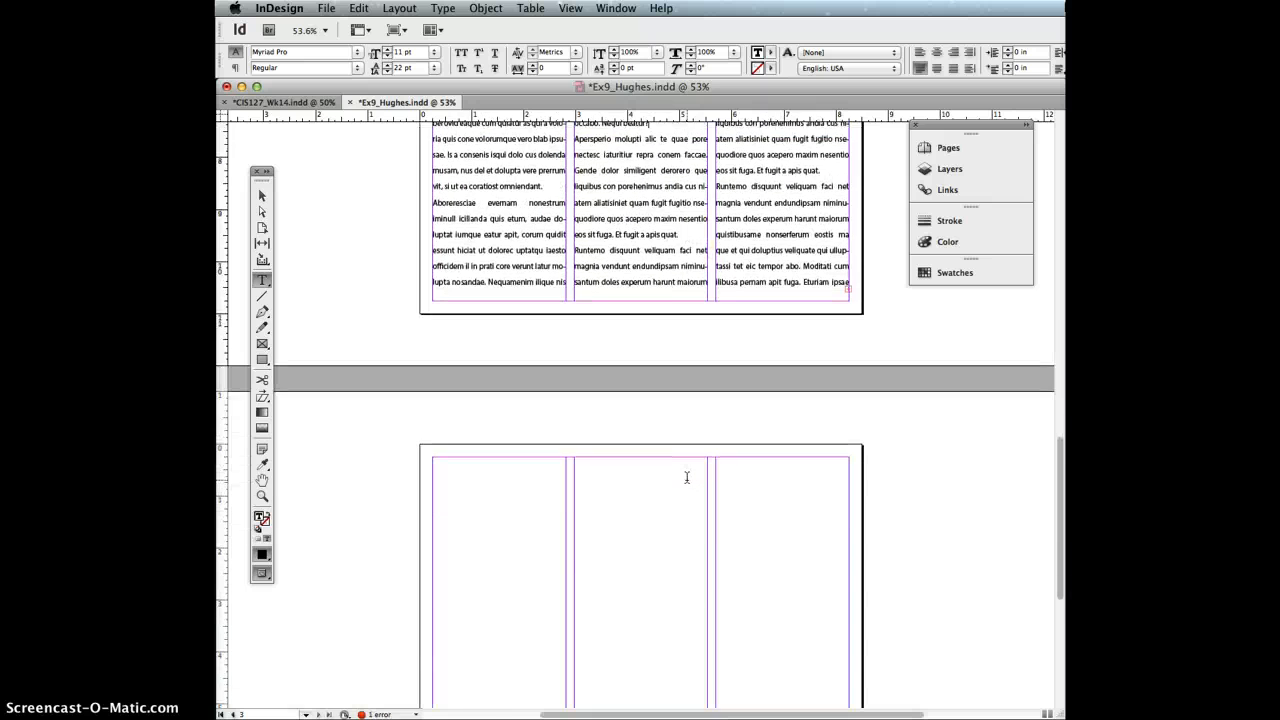
scroll(687, 478, down, 3)
scroll(687, 478, up, 2)
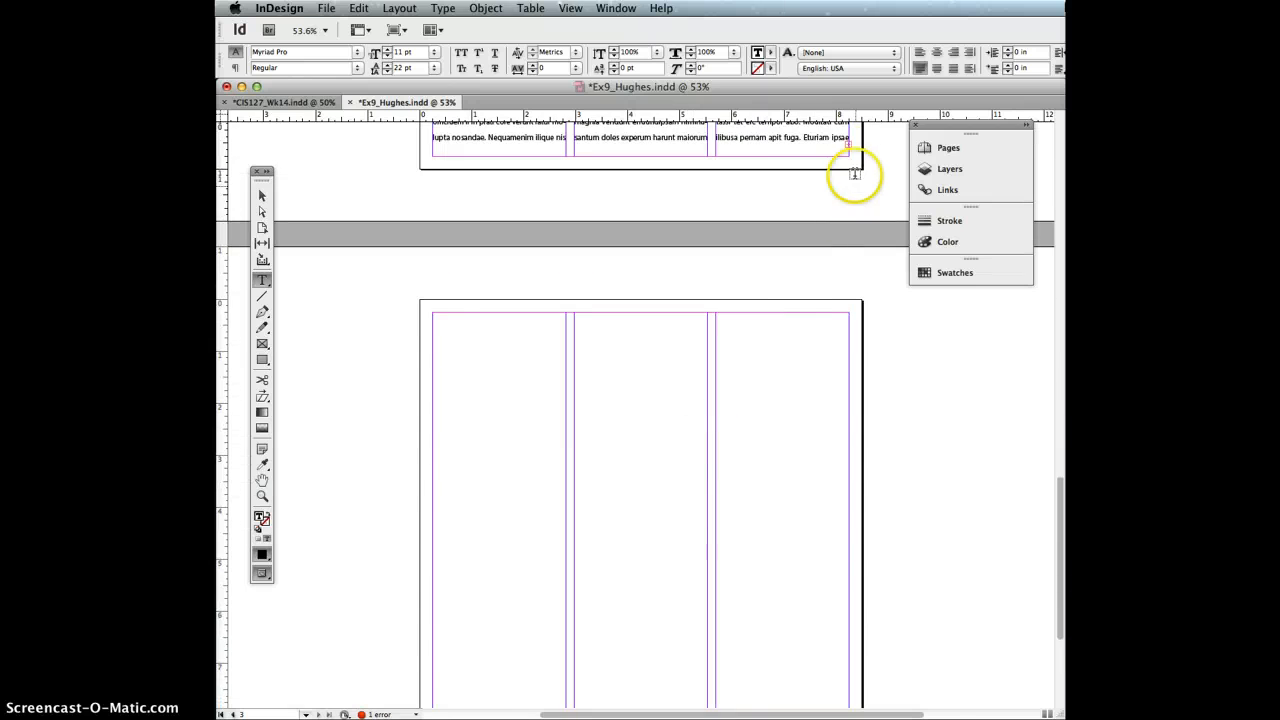
click(262, 196)
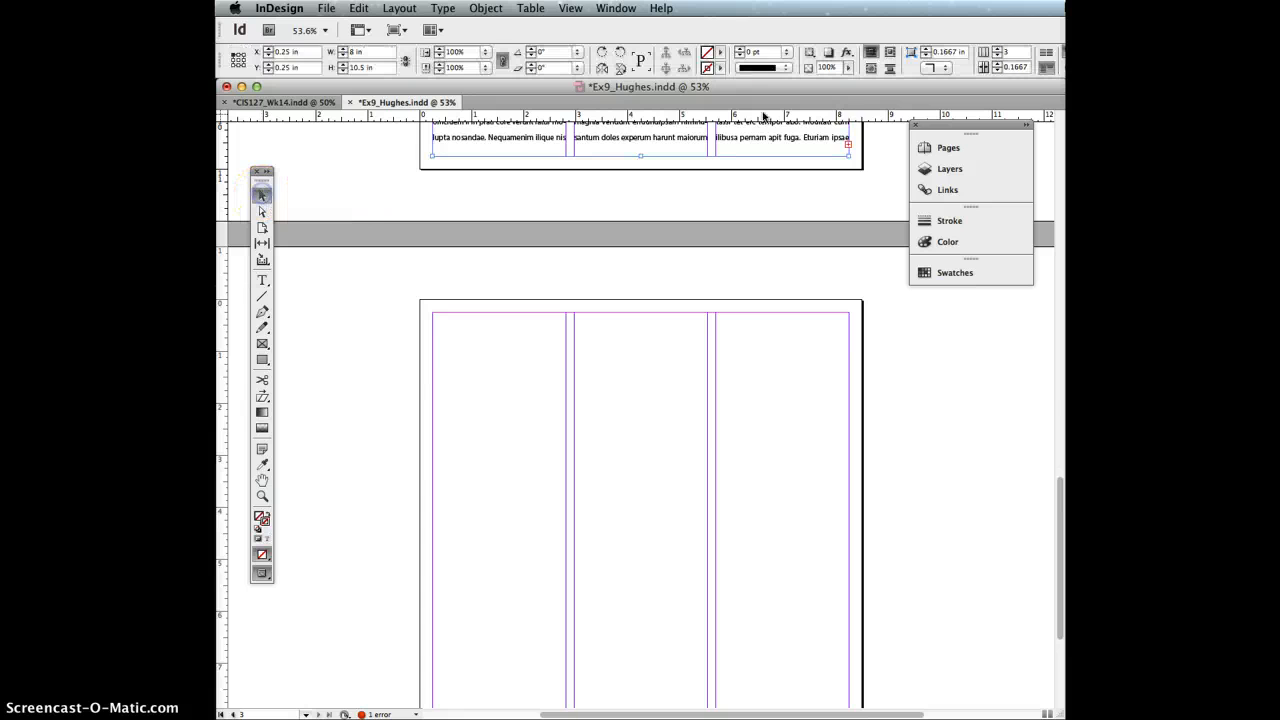
click(848, 145)
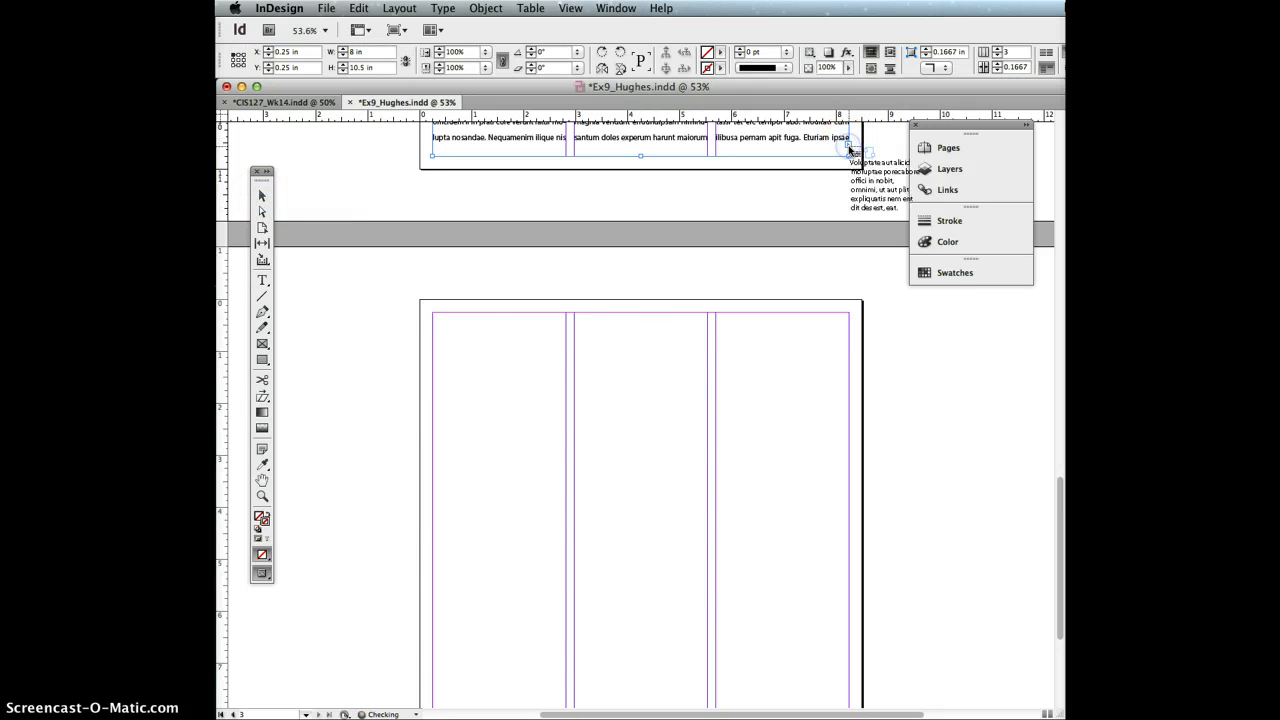
click(430, 312)
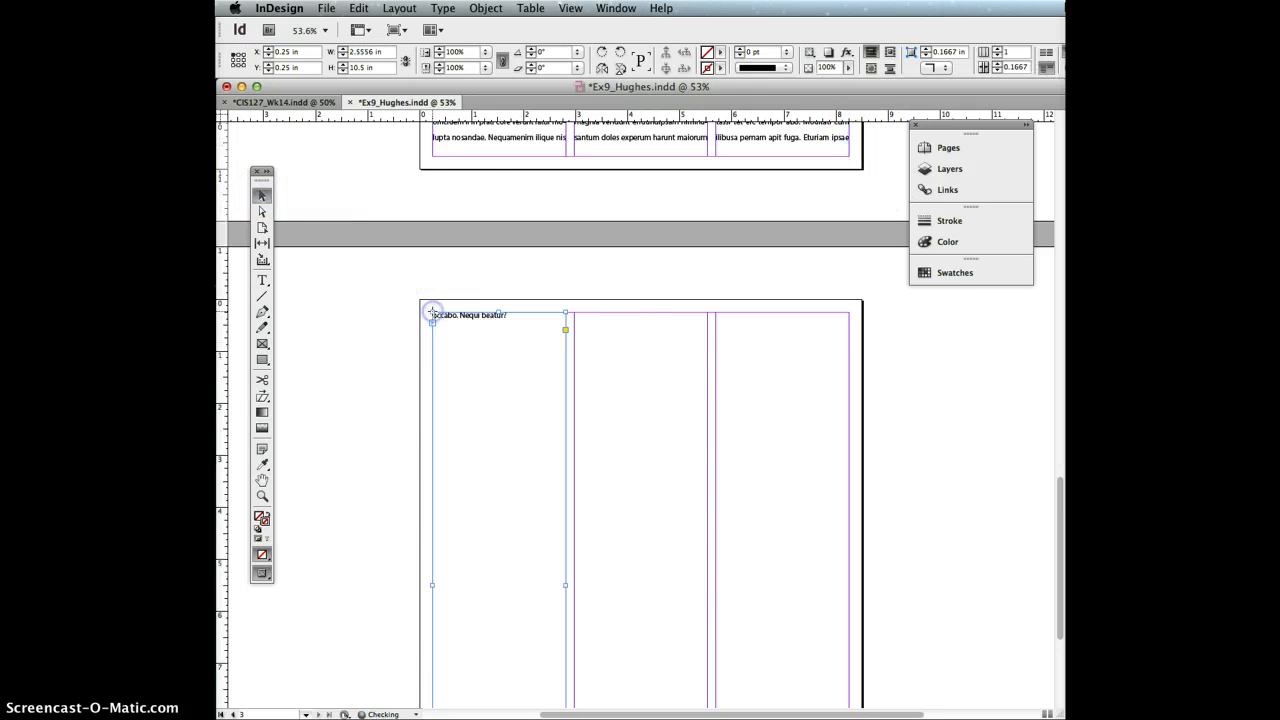
- Paste the copied paragraphs three times after the threaded text in the third page's frame, without blank lines between them
scroll(343, 277, up, 3)
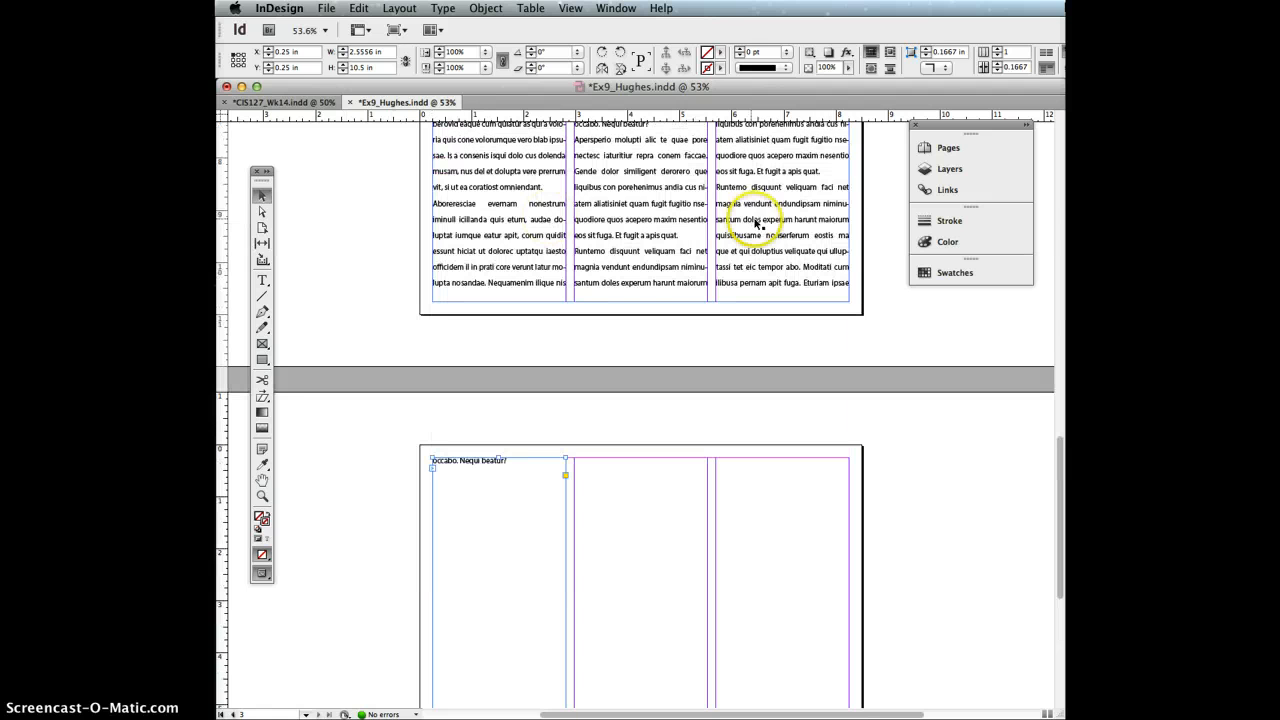
double_click(520, 464)
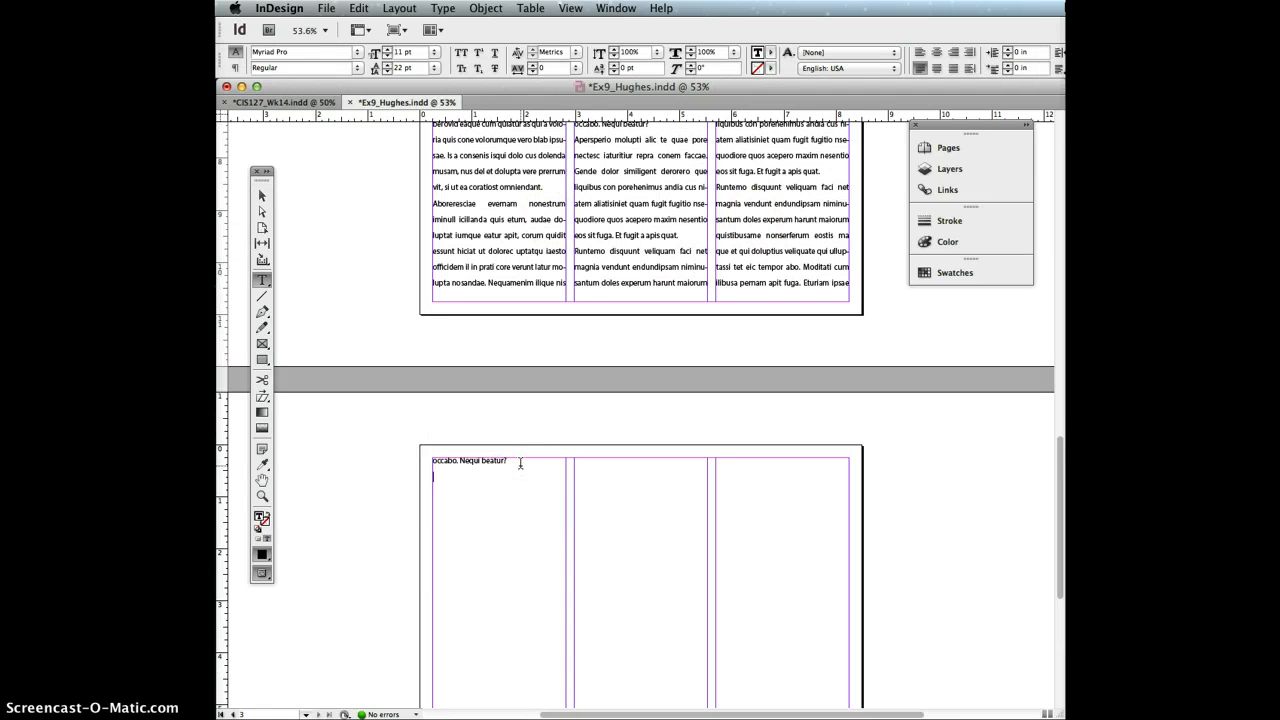
text(Aperperio molupti alic te quae pore nectesc iaturitiur repra conem faccae. Gende dolor similigent derorero que liquibus con porehenimus andia cus niatem aliatisiniet quam fugit fugitio nsequodiore quos acepero maxim nesentio eos sit fuga. Et fugit a apis quat. Runtemo disquunt veliquam faci net magnia vendunt endundipsam niminusantum doles experum harunt maiorum quistibusame nonserferum eostis ma que et qui doluptius veliquate qui ulluptassi tet eic tempor abo. Moditati cum ilibusa pernam apit fuga. Eturiam ipsae occabo. Nequi beatur?)
key(Return)
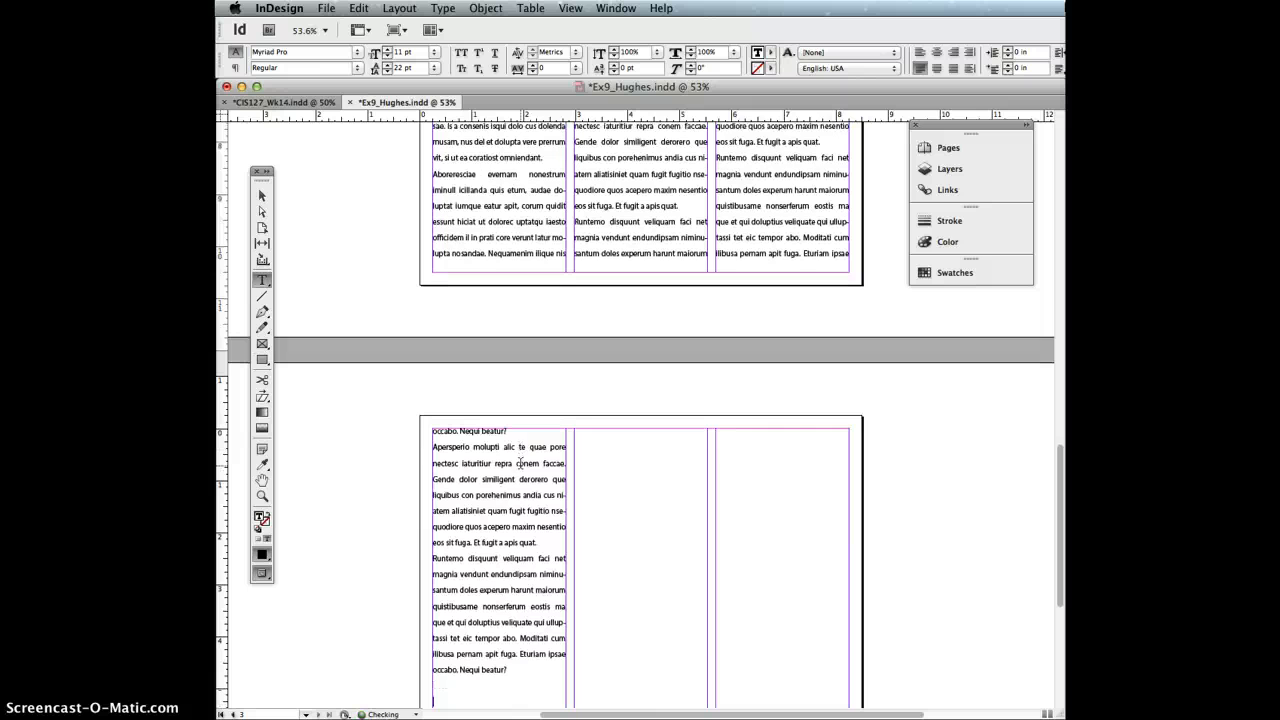
key(super+v)
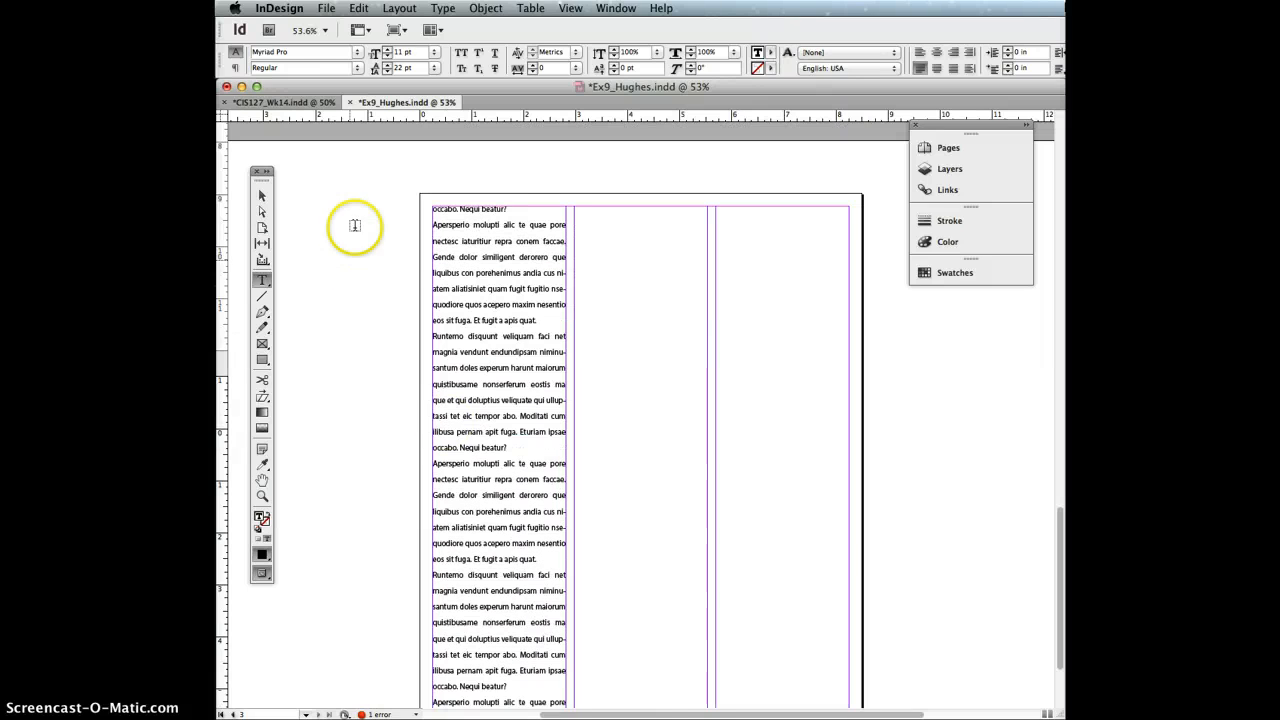
- Widen the third page's text frame to 8 in across the margins and divide it into three columns
click(262, 195)
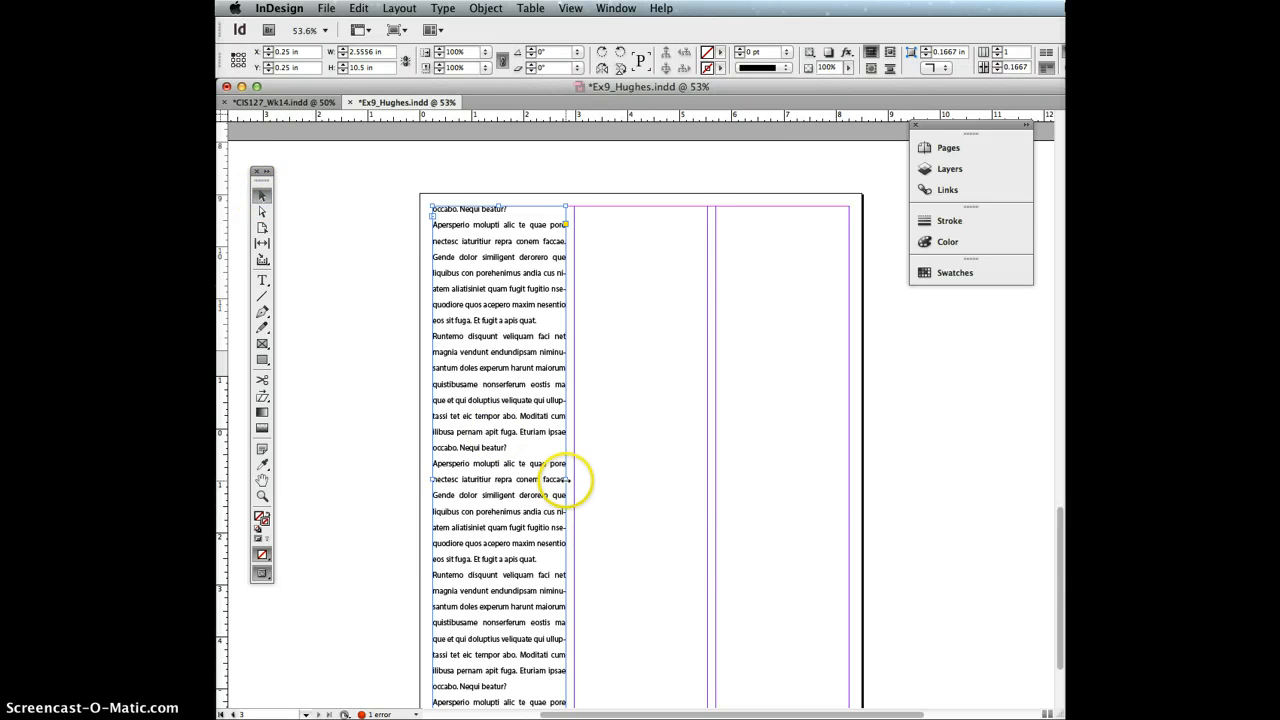
drag(567, 479, 847, 496)
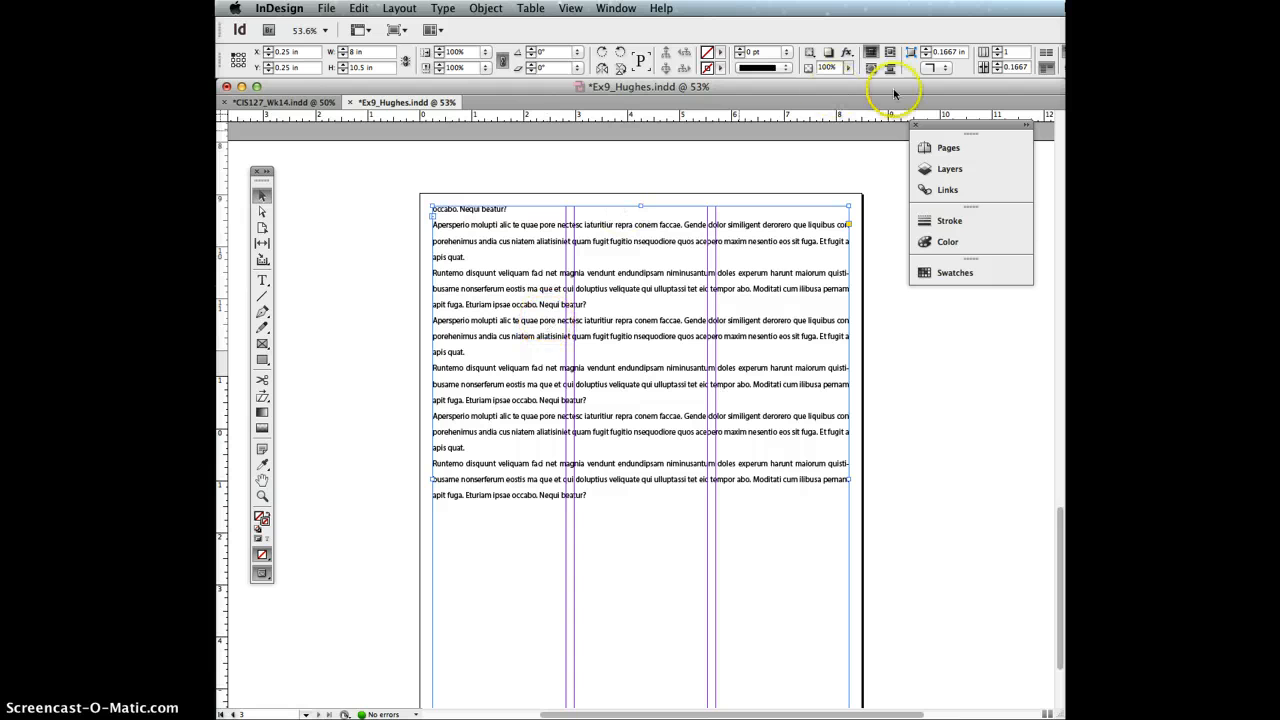
click(997, 49)
click(997, 49)
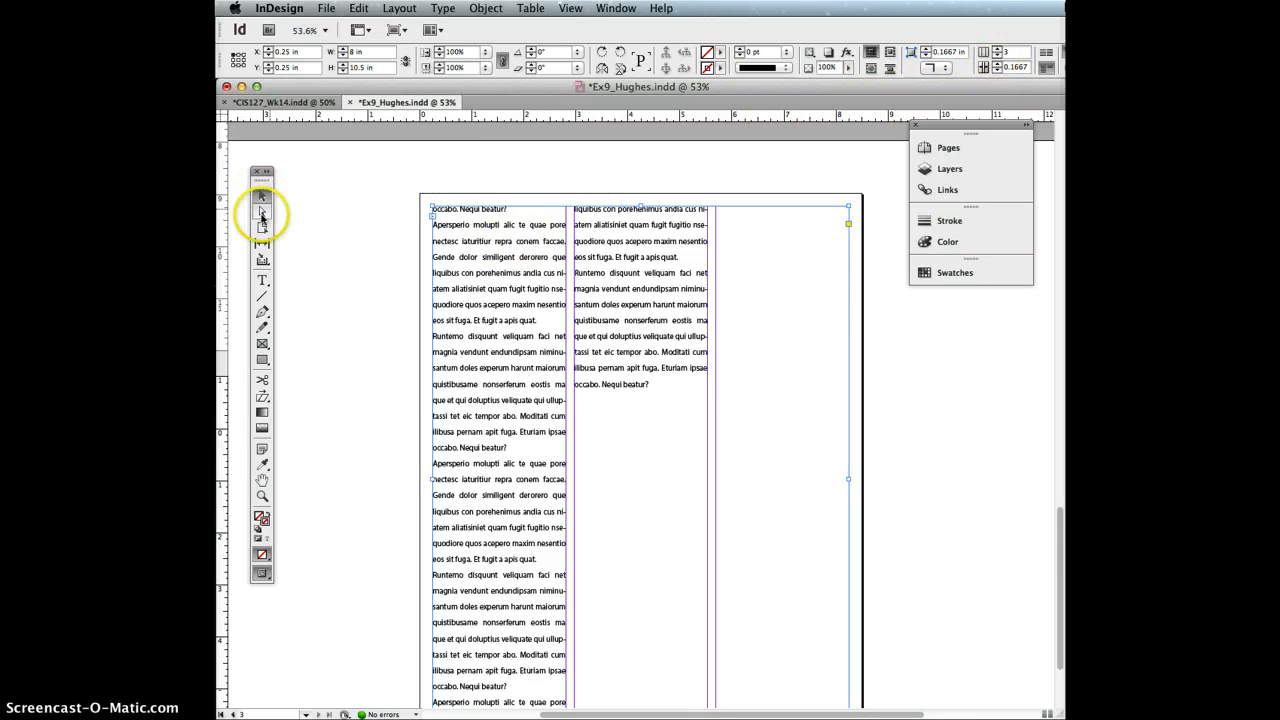
- Paste the copied paragraphs three more times at the end of the third page's text to extend it into the third column, and deselect
double_click(652, 385)
text(Aperspério molupti alic te quae pore nectesc iaturitiur repra conem faccae. Gende dolor similigent derorero que liquibus con porehenimus andia cus niatem aliatisiniet quam fugit fugitio nsequodiore quos acepero maxim nesentio eos sit fuga. Et fugit a apis quat. Runtemo disquunt veliquam faci net magnia vendunt endundipsam niminusantum doles experum harunt maiorum quistibusame nonserferum eostis ma que et qui doluptius veliquate qui ulluptassi tet eic tempor abo. Moditati cum illibusa pernam apit fuga. Eturiam ipsae occabo. Nequi beatur?)
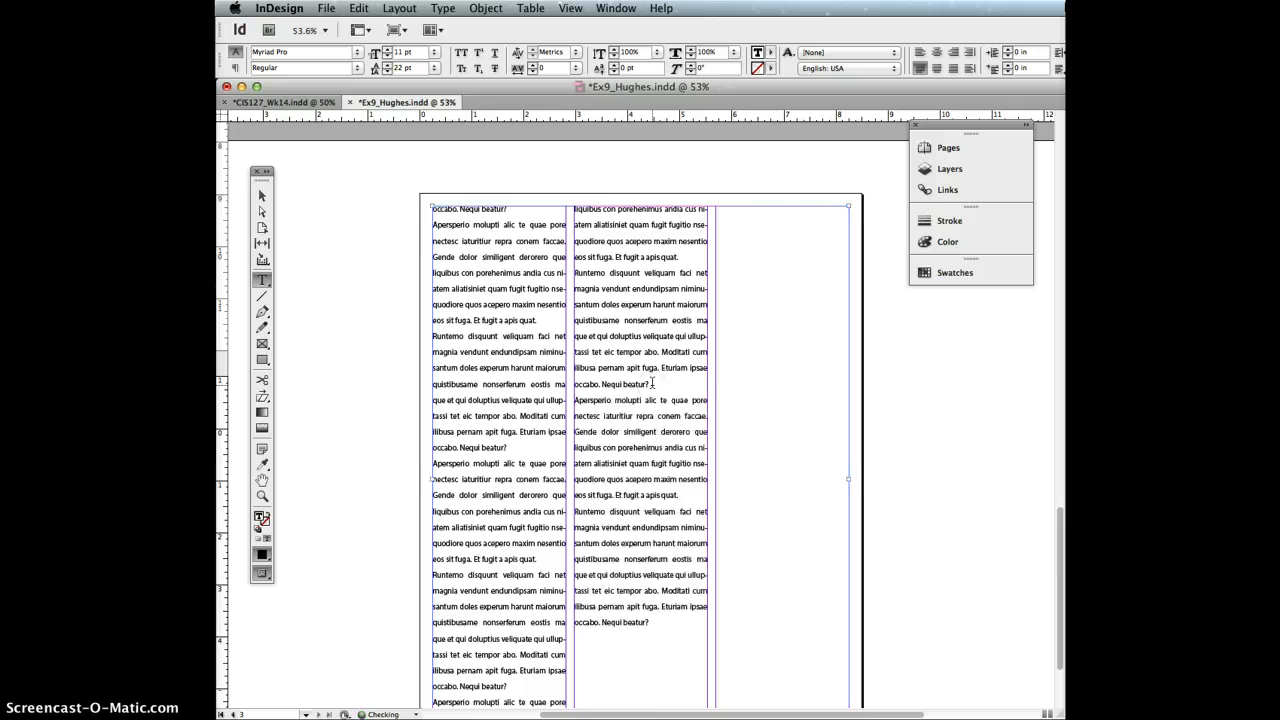
text(Apersperio molupti alic te quae pore nectesc iaturitiur repra conem faccae. Gende dolor similigent derorero que liquibus con porehenimus andia cus niatem aliatisiniet quam fugit fugitio nsequodiore quos acepero maxim nesentio eos sit fuga. Et fugit a apis quat. Runtemo disquunt veliquam faci net magnia vendunt endundipsam niminusantum doles experum harunt maiorum quistibusame nonserferum eostis ma que et qui doluptius veliquate qui ulluptassi tet eic tempor abo. Moditati cum ilibusa pernam apit fuga. Eturiam ipsae occabo. Nequi beatur?)
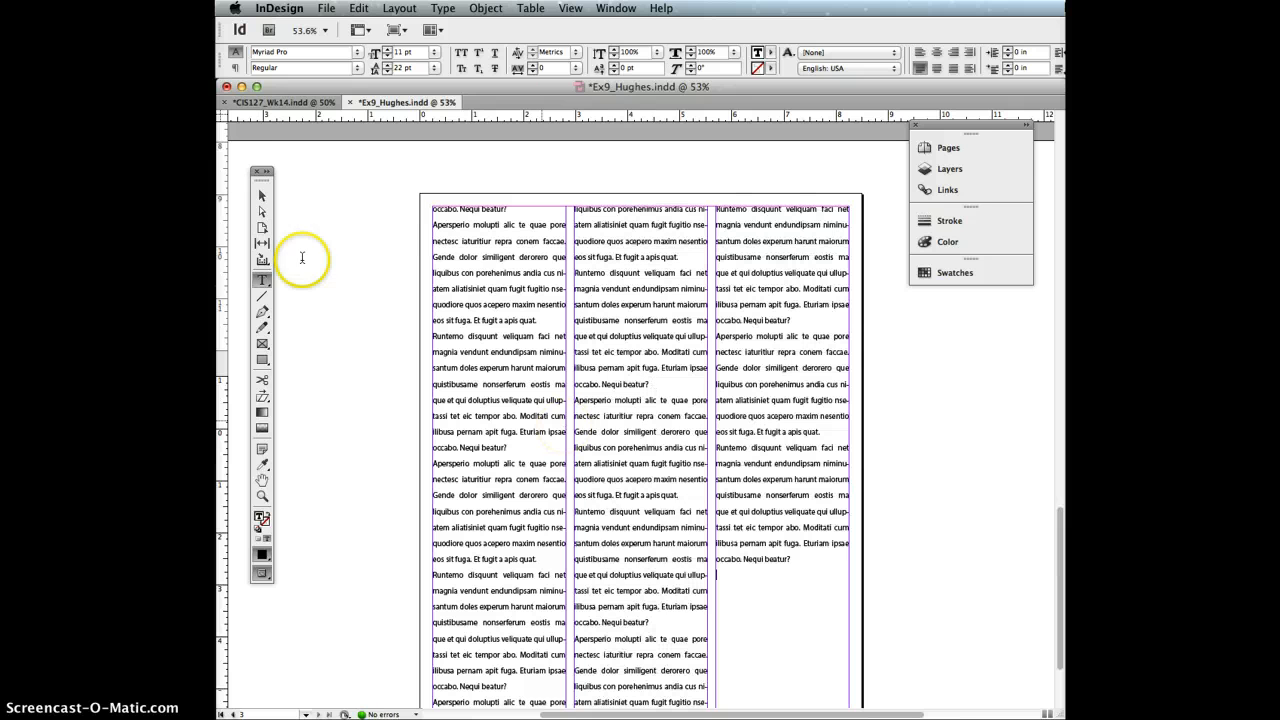
click(262, 195)
click(366, 298)
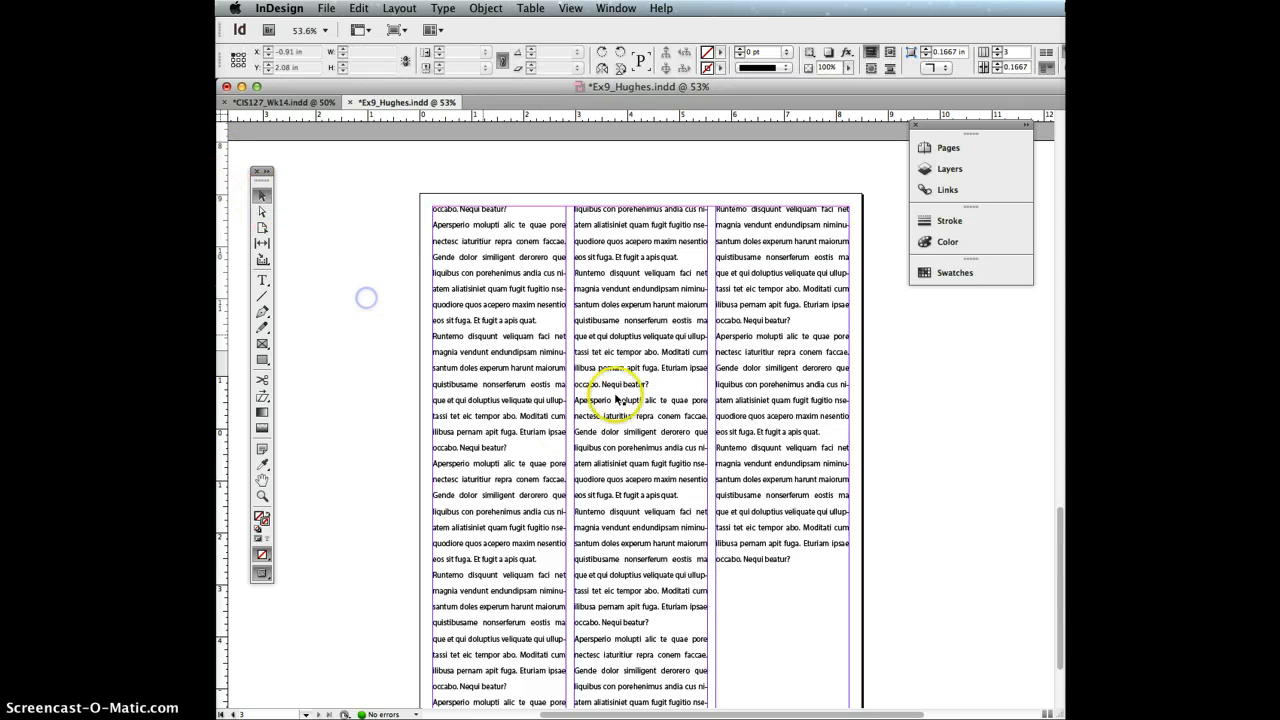
- Place donut.jpg from the Desktop on the pasteboard beside the first page, with no text frame selected
scroll(617, 398, up, 5)
scroll(617, 398, up, 10)
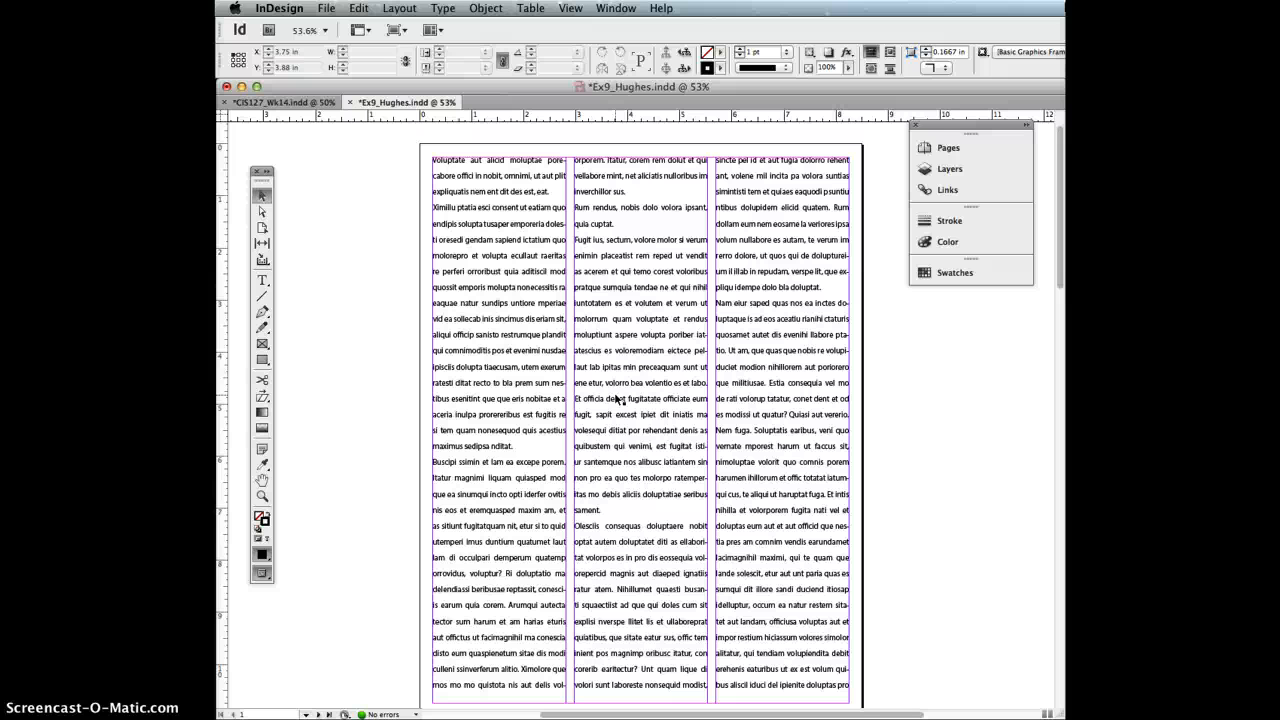
scroll(630, 405, up, 2)
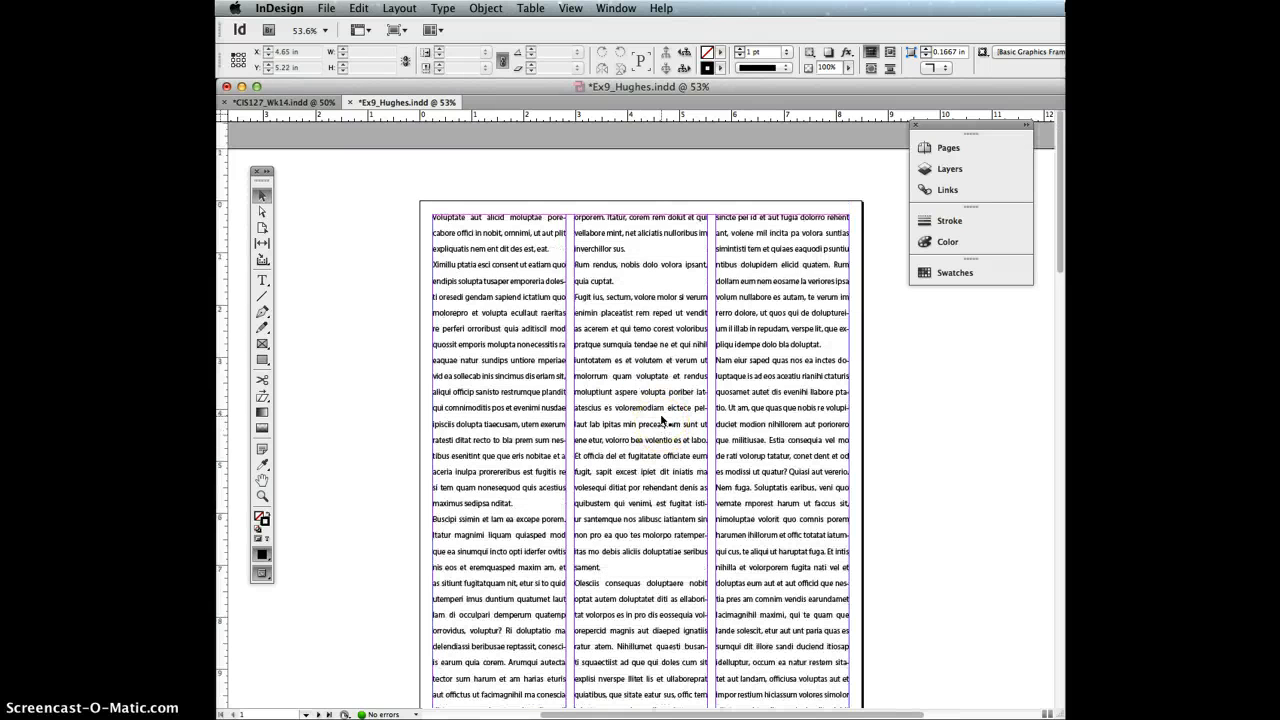
scroll(661, 421, down, 3)
scroll(660, 413, up, 2)
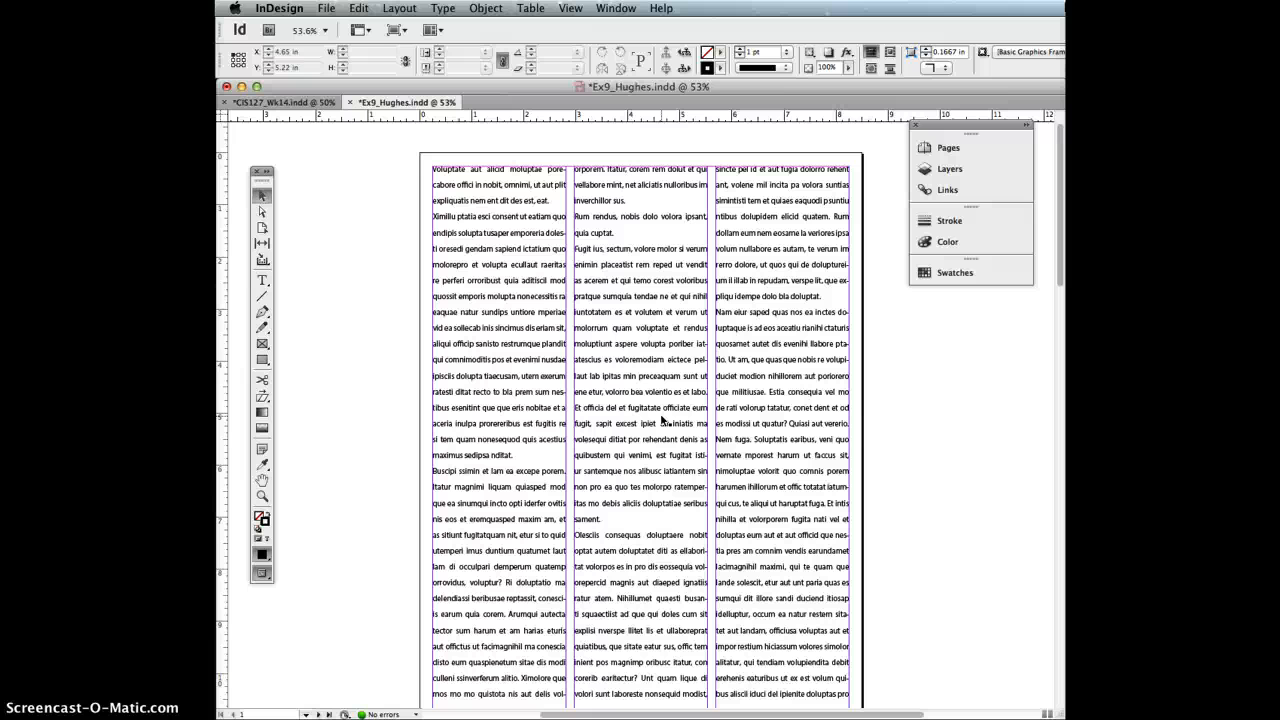
click(371, 300)
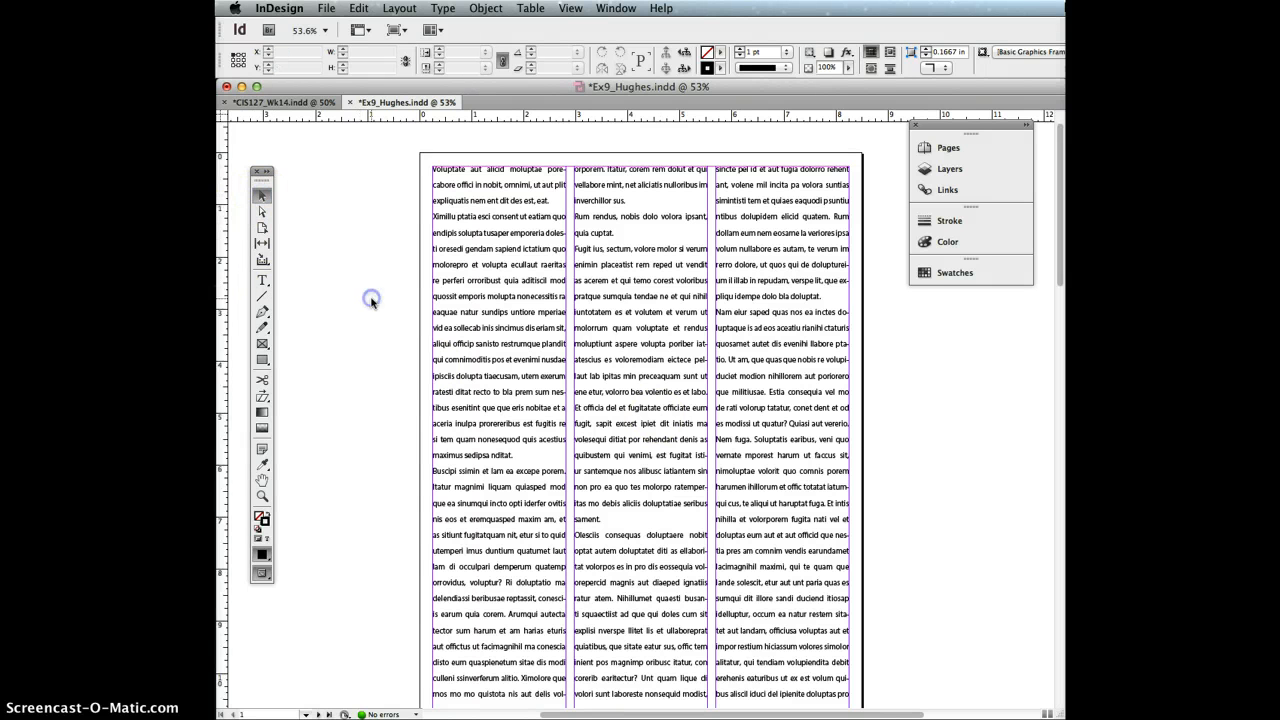
key(super+d)
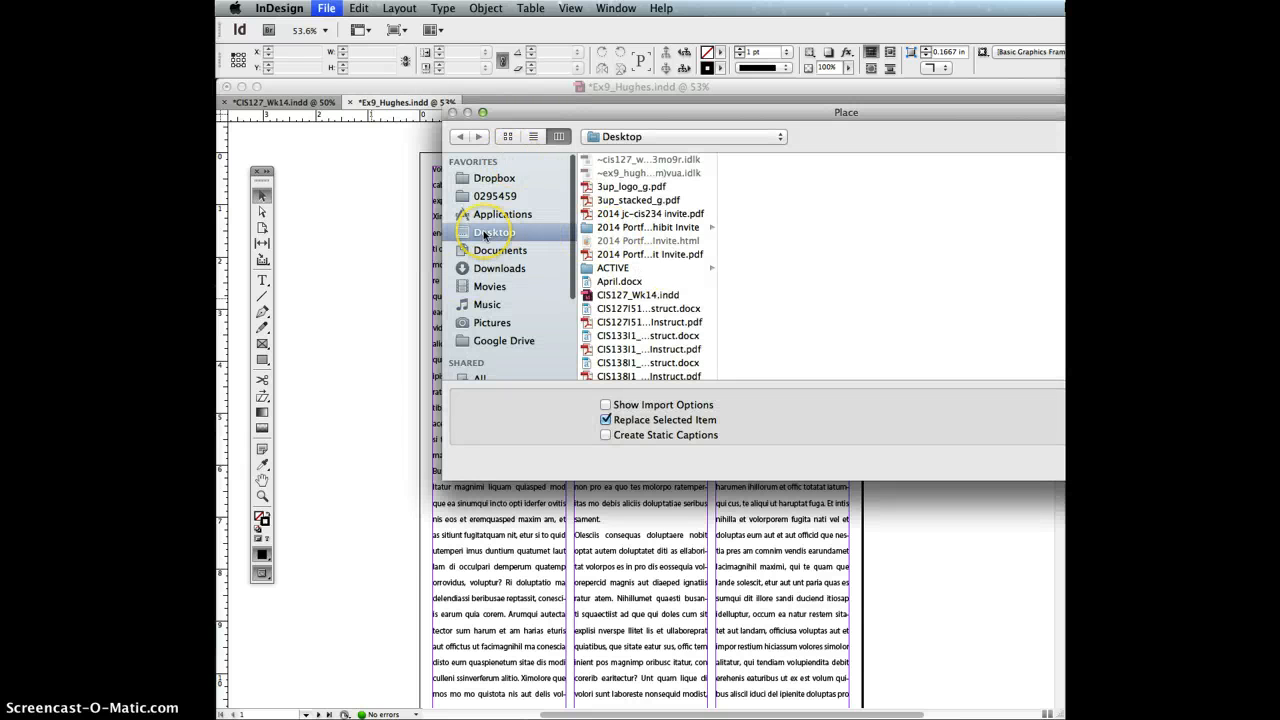
scroll(649, 227, down, 10)
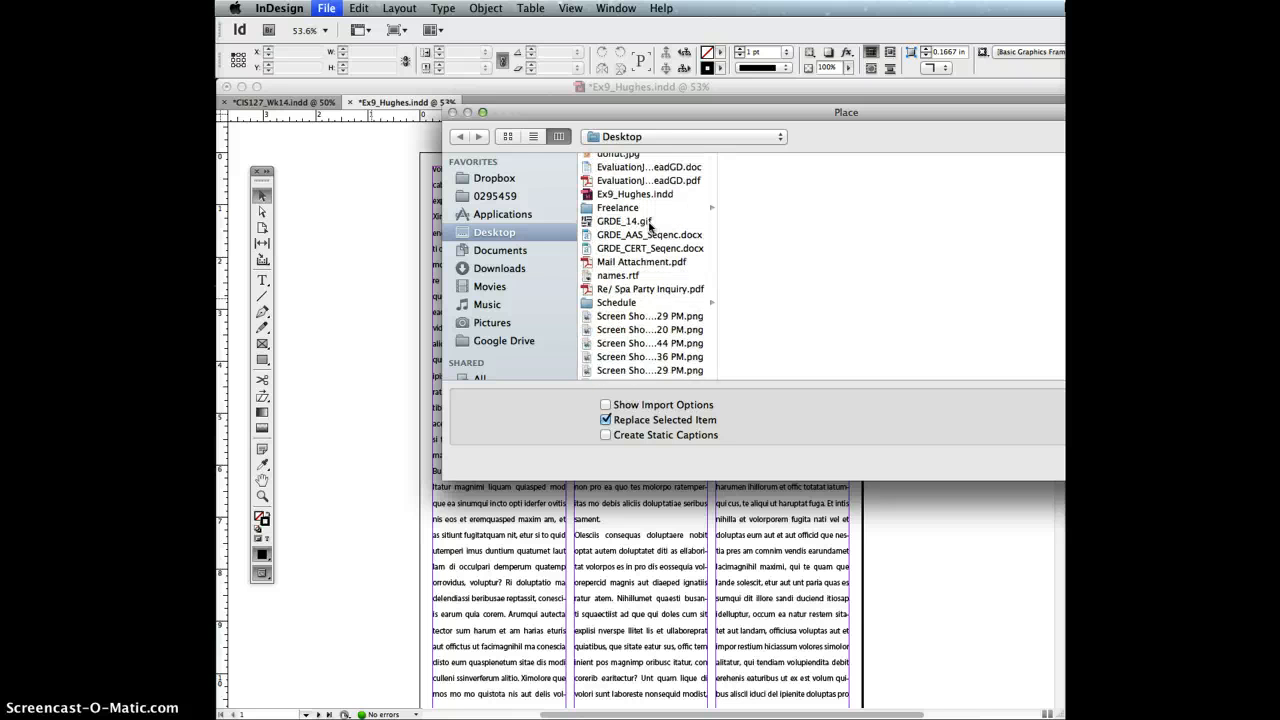
scroll(649, 227, down, 10)
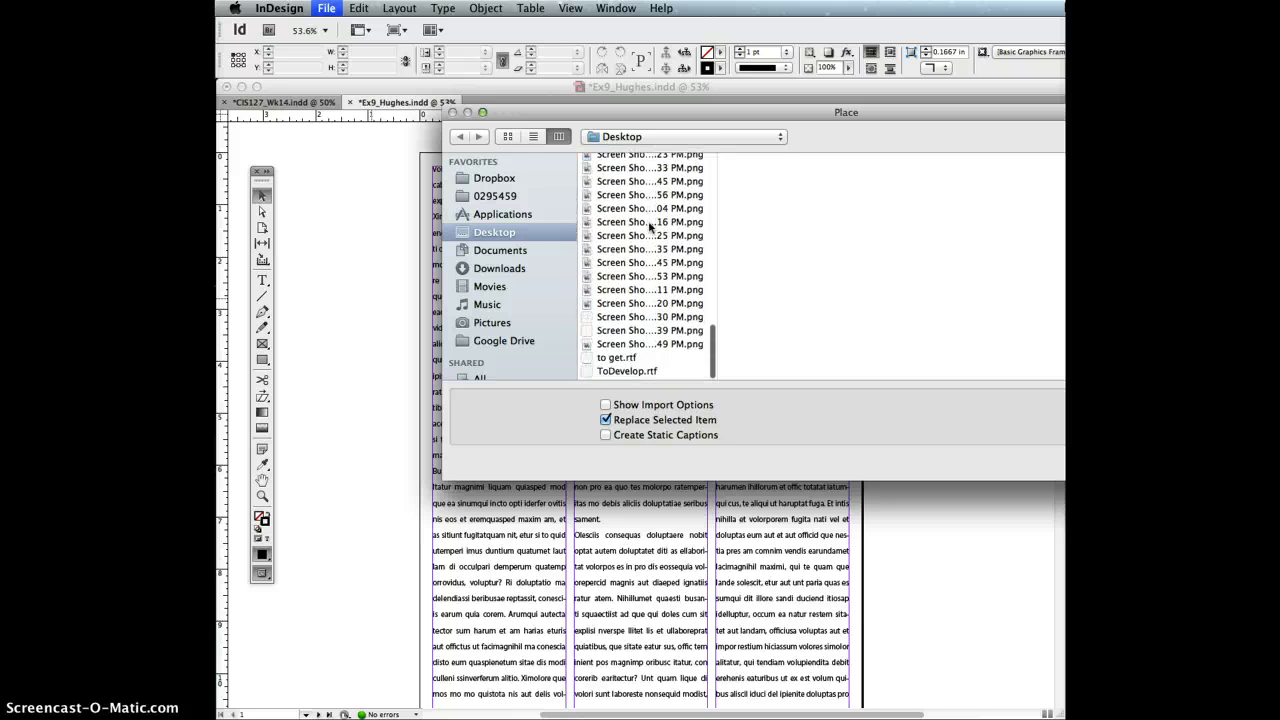
scroll(649, 227, up, 10)
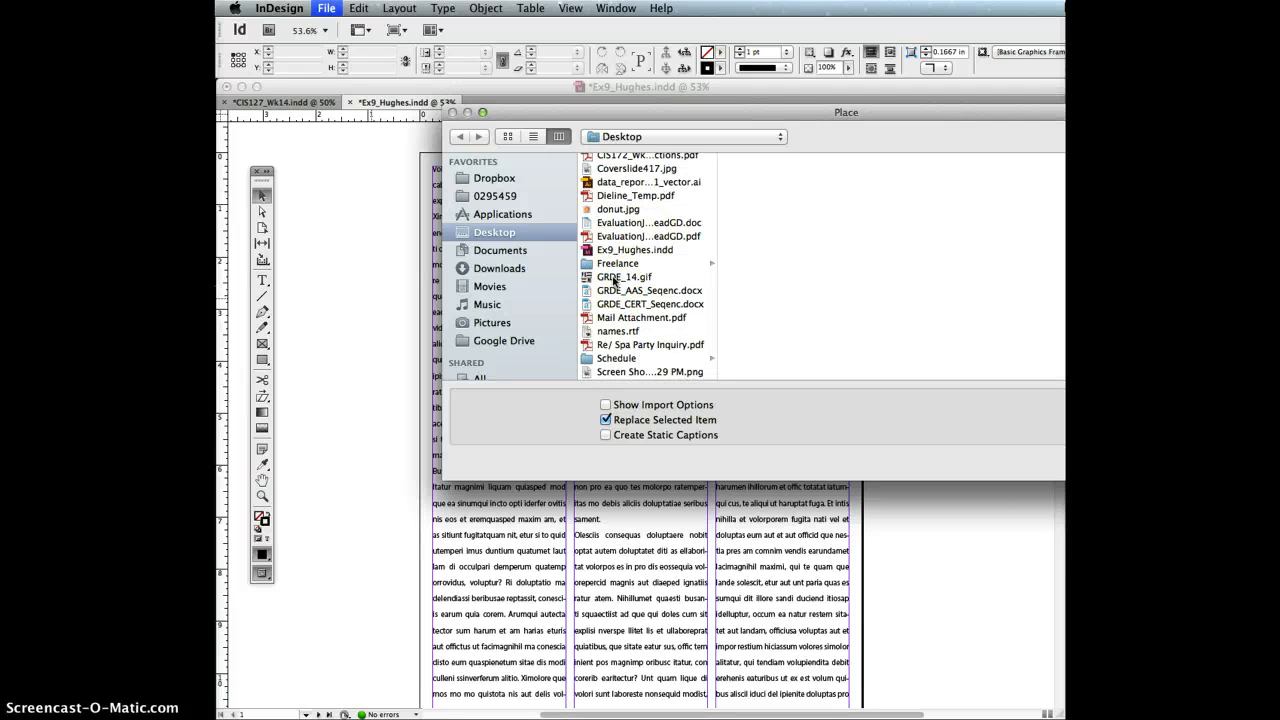
click(616, 209)
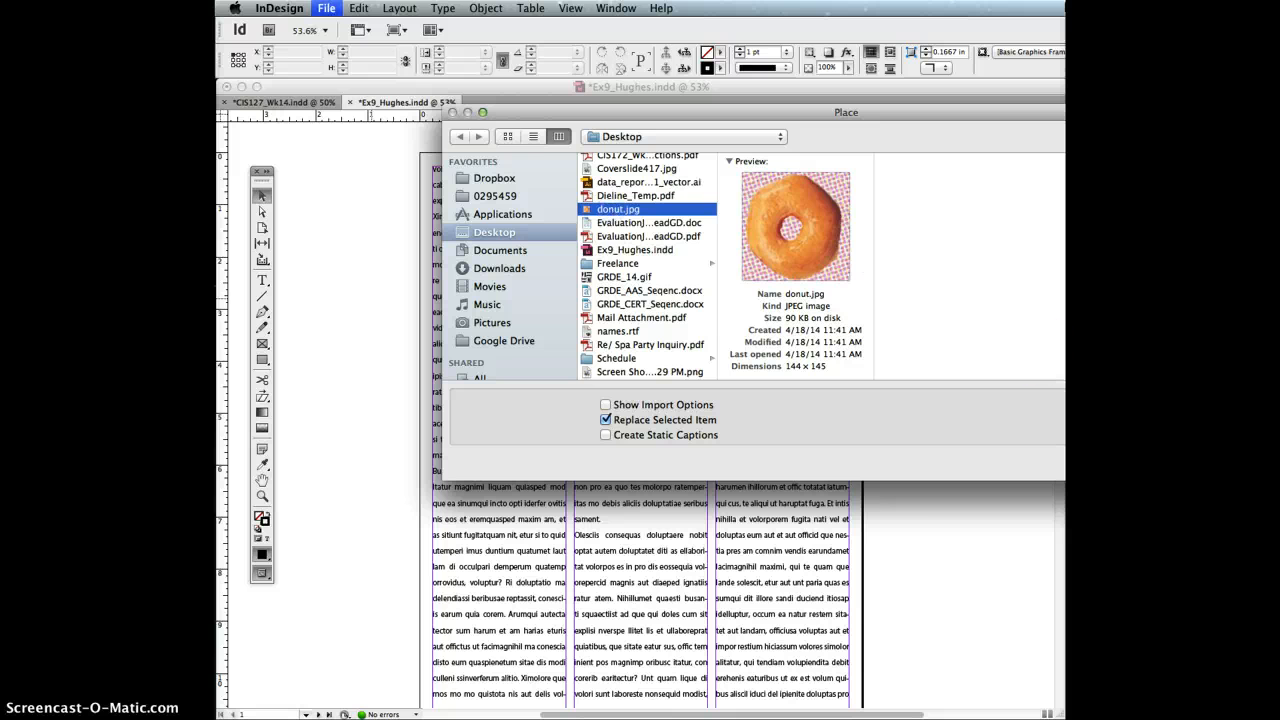
key(Return)
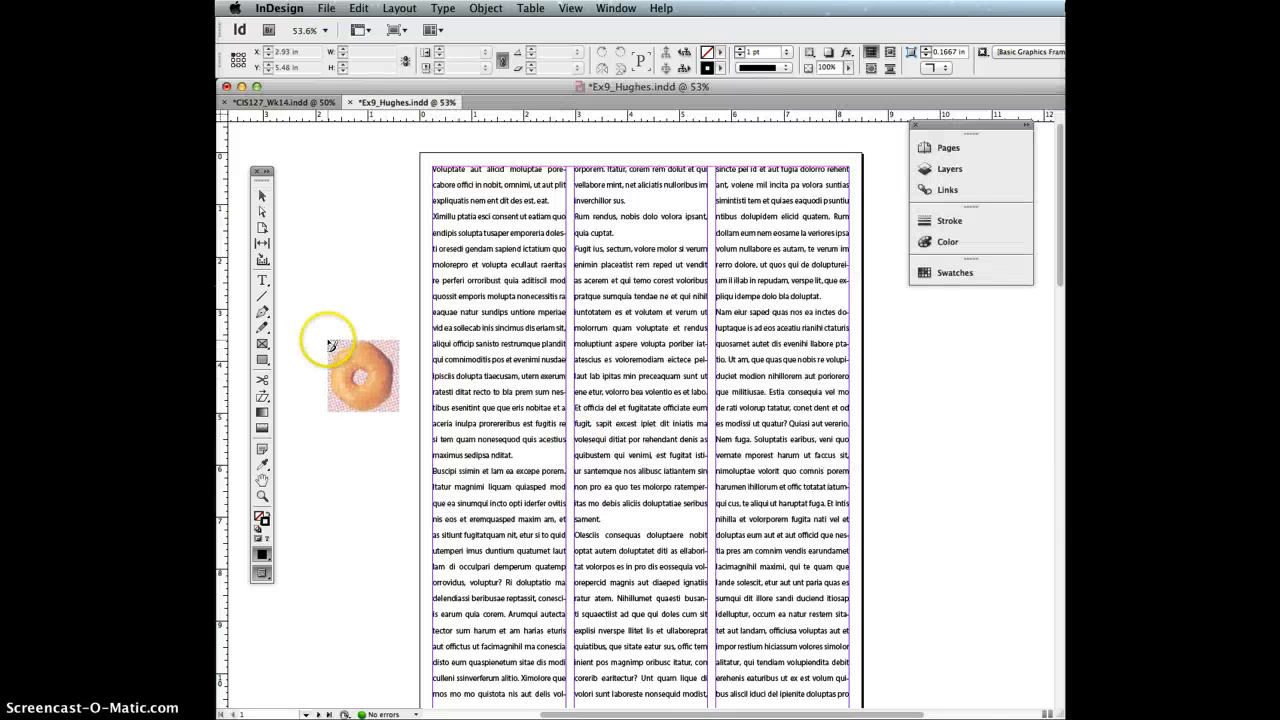
click(326, 340)
- Move the donut image into the first page's middle column and scale it to the column width, about 2.56 in, and deselect
drag(356, 370, 604, 510)
drag(679, 583, 706, 599)
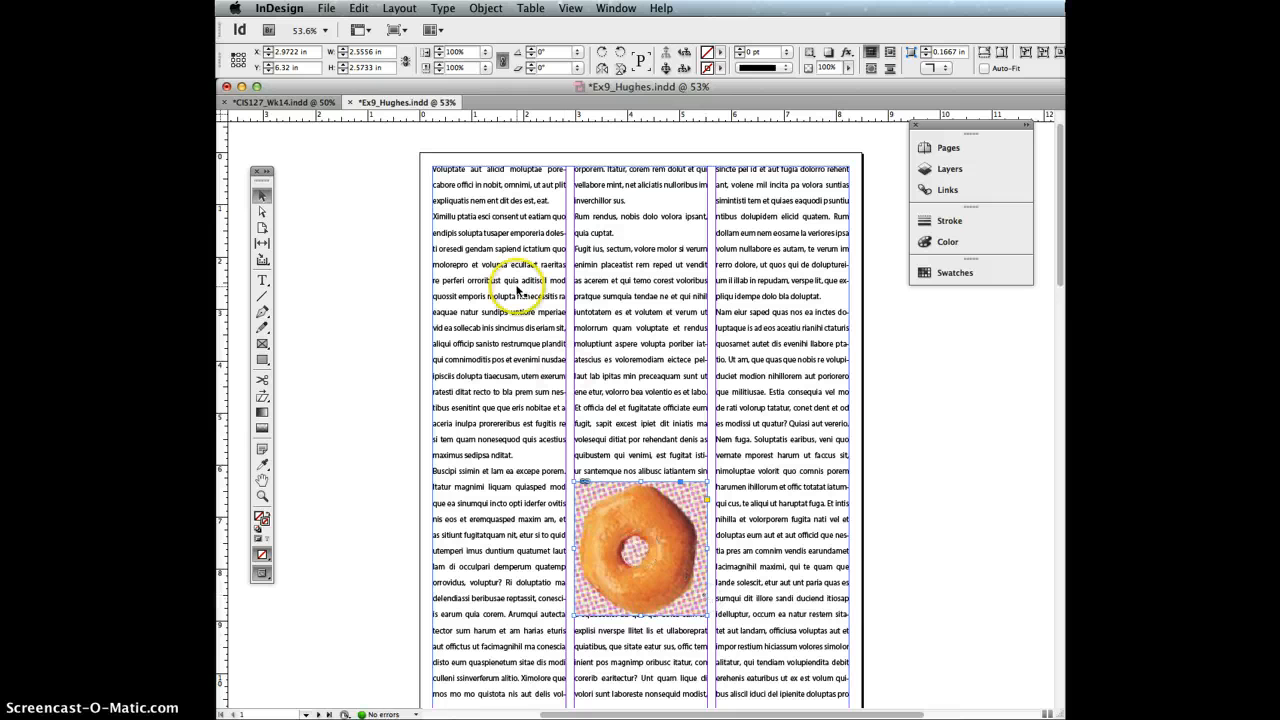
click(365, 210)
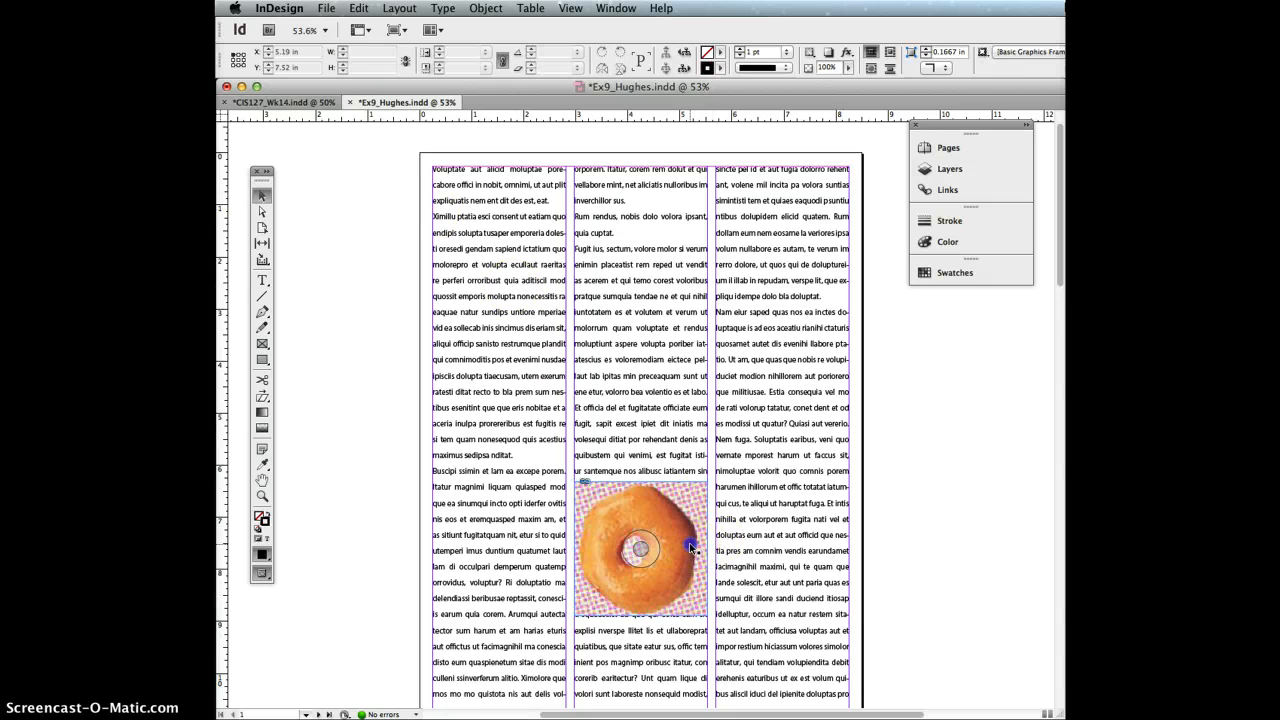
- Shift the donut image slightly upward within the middle column, to a Y position of about 6.02 in, and deselect
click(704, 537)
click(850, 542)
click(660, 505)
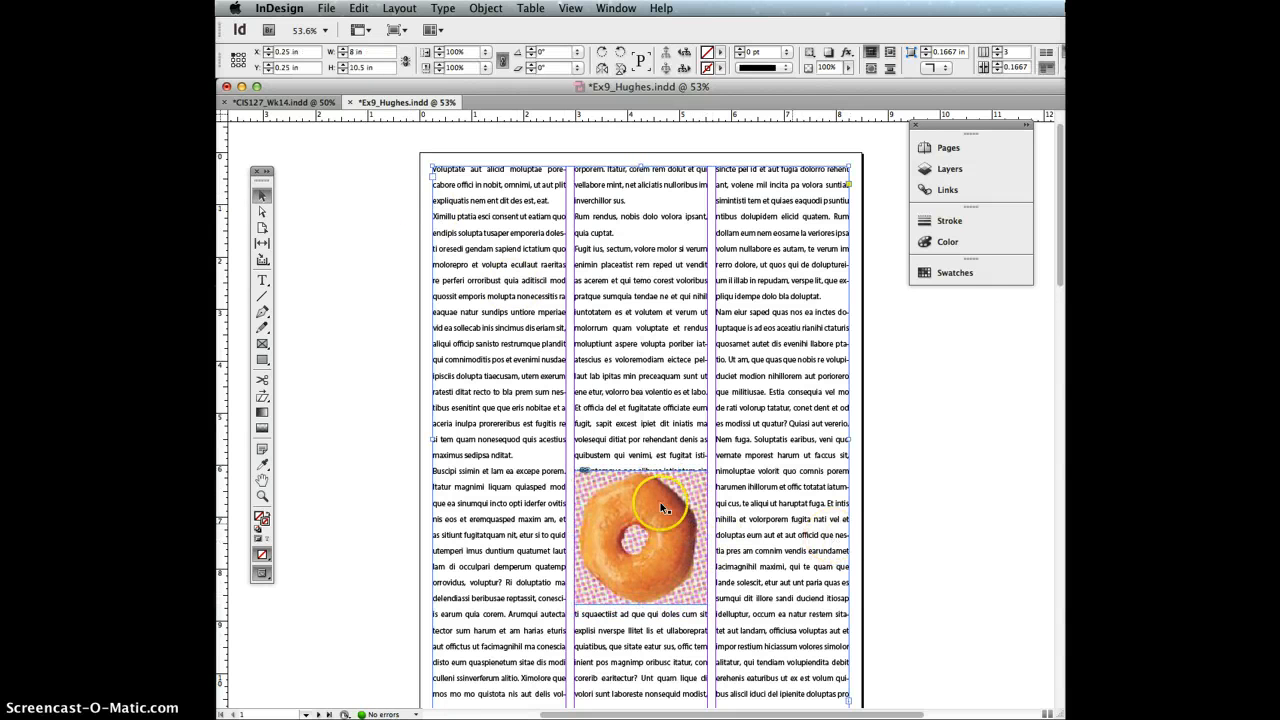
mouse_move(633, 510)
mouse_down()
mouse_move(686, 511)
mouse_move(627, 494)
mouse_up()
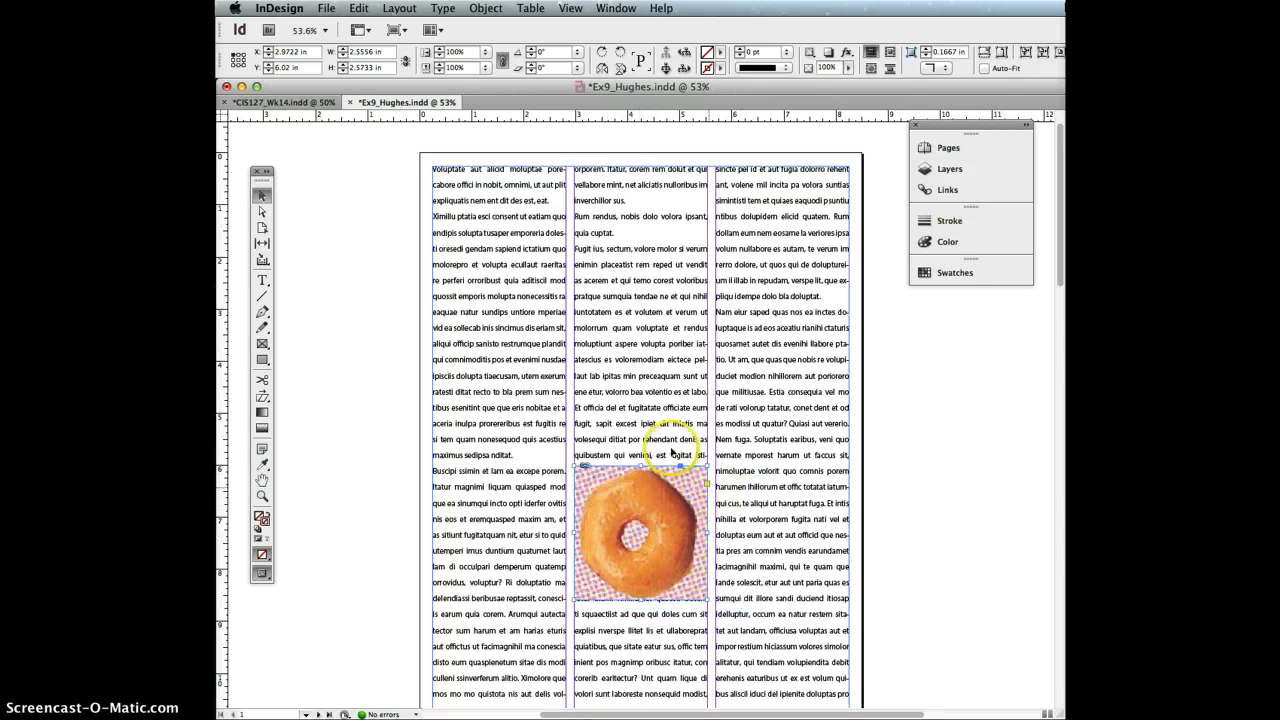
click(930, 466)
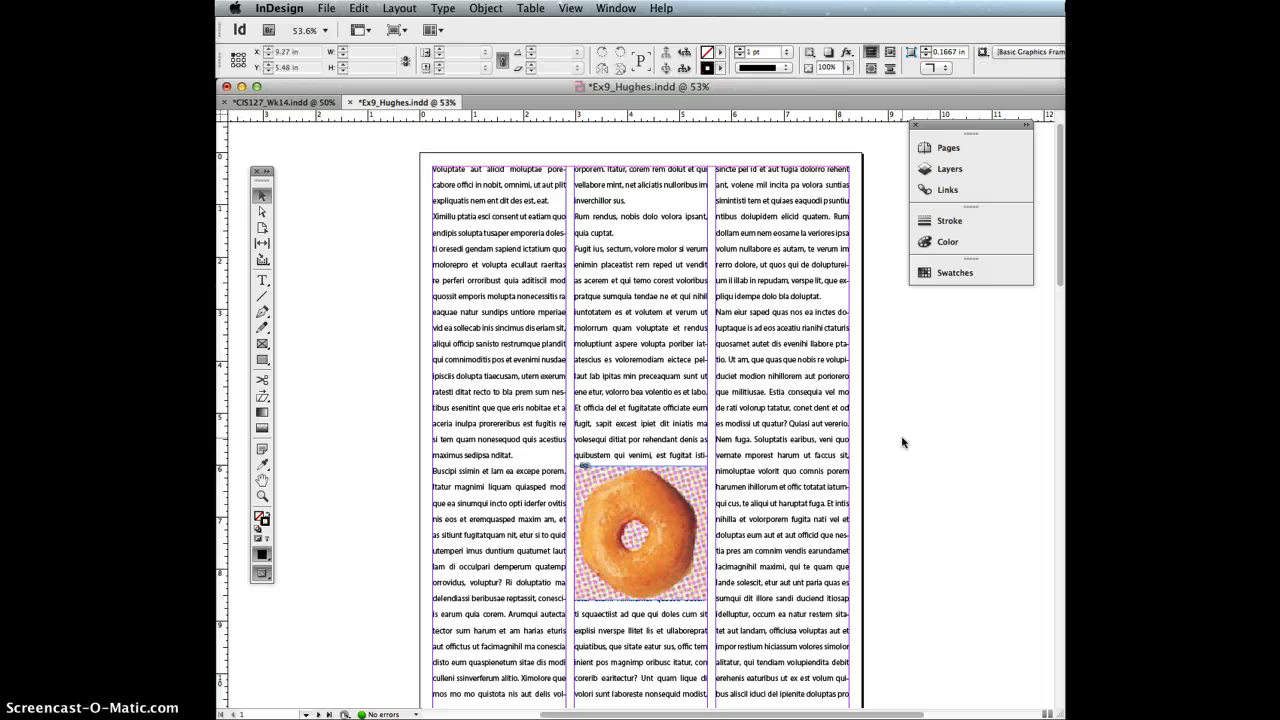
- Start placing another file and preview the Desktop's screenshot images one by one to look for a logo
click(344, 191)
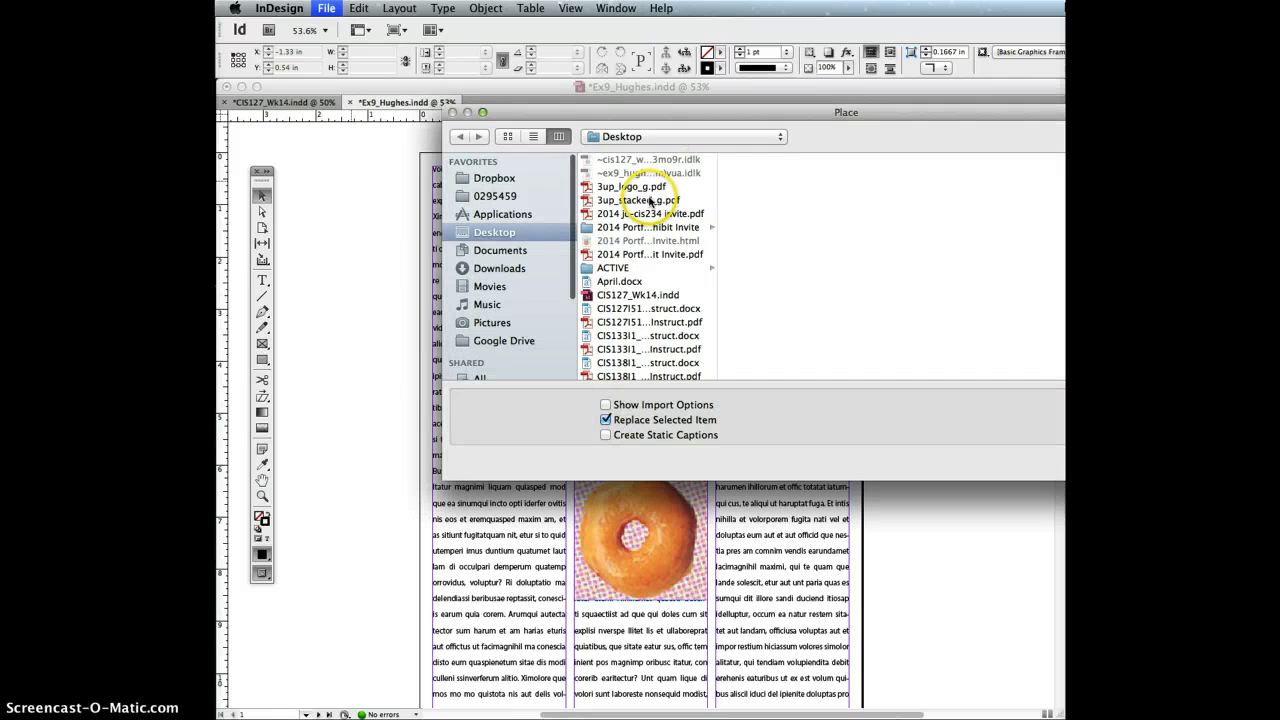
scroll(650, 200, down, 3)
scroll(650, 200, down, 5)
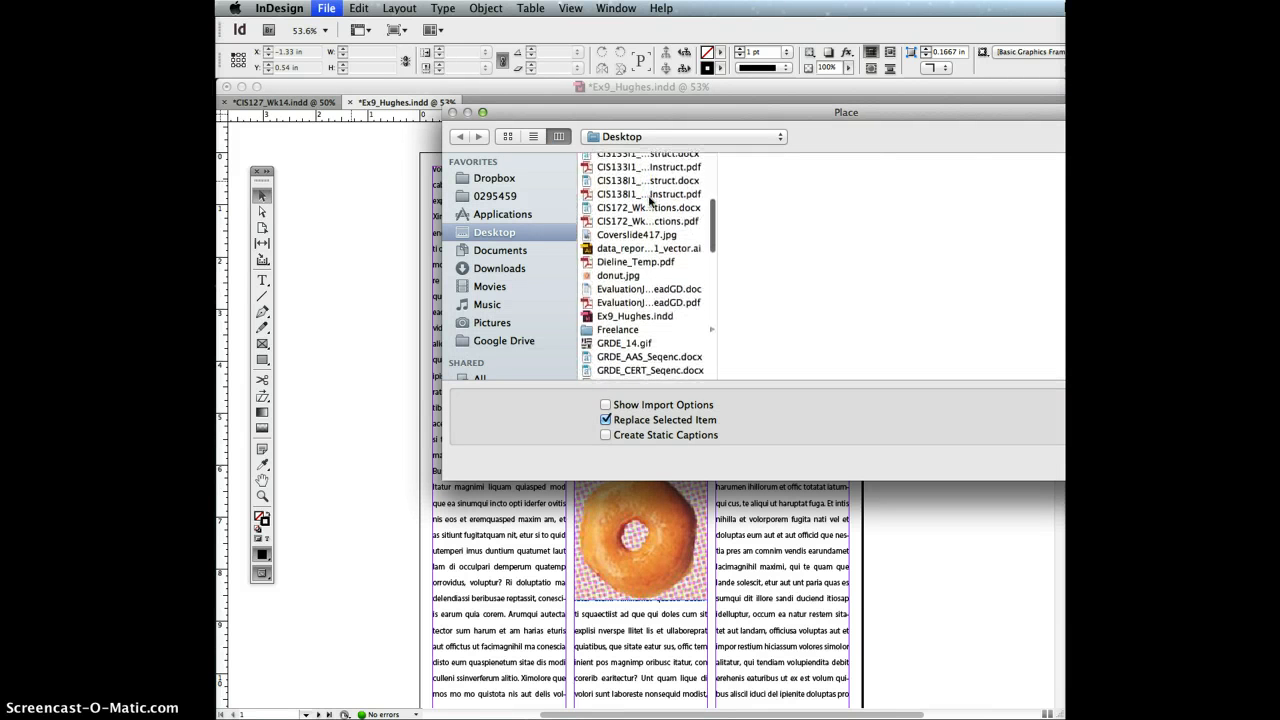
scroll(649, 201, down, 10)
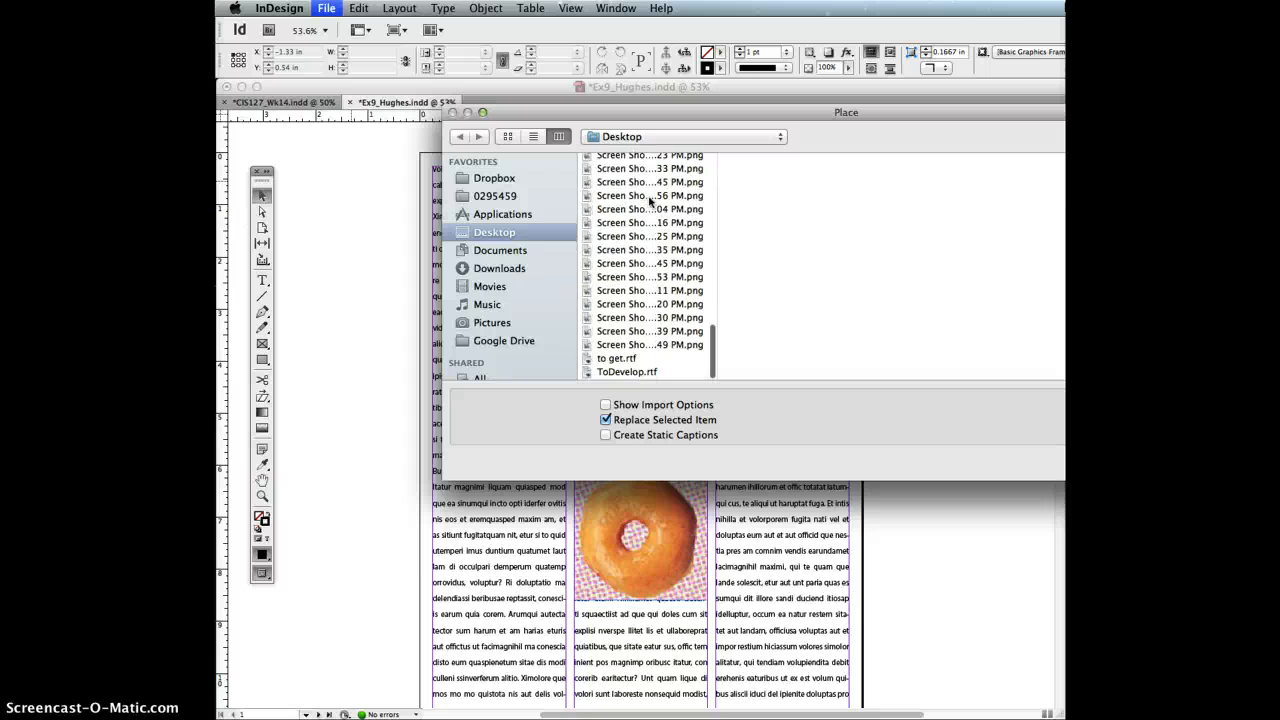
scroll(649, 201, up, 5)
scroll(649, 201, up, 5)
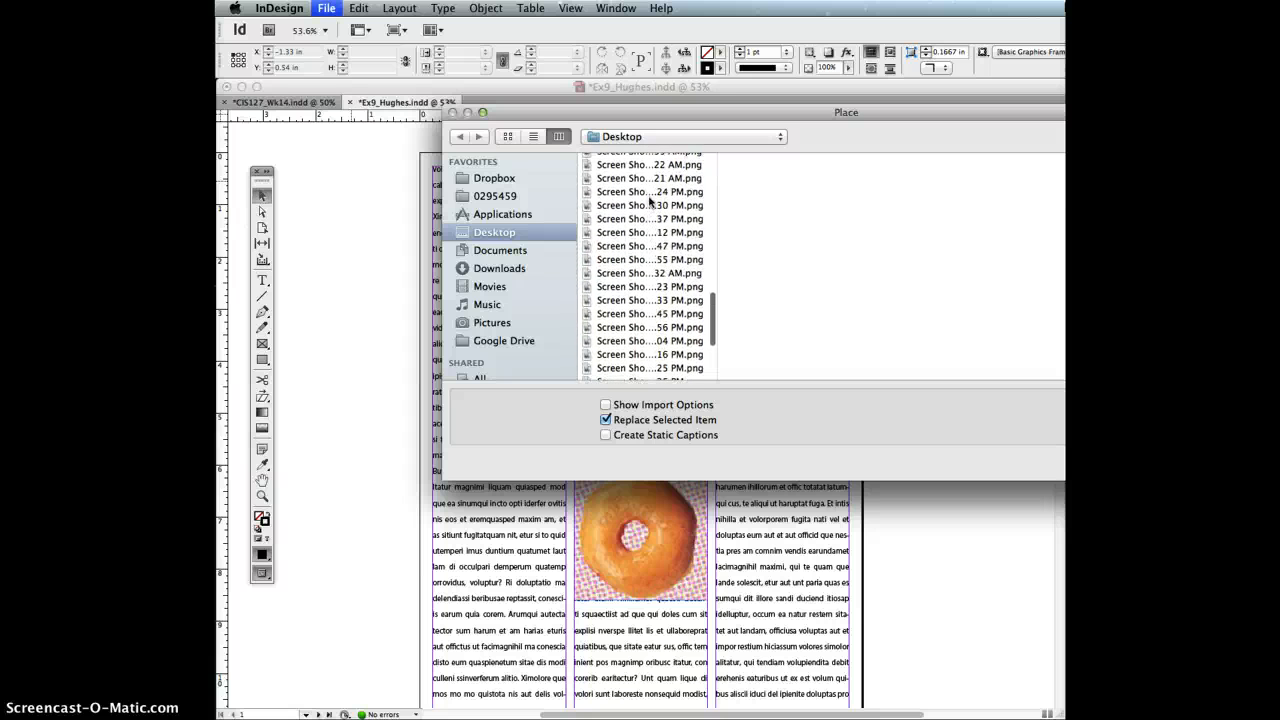
click(645, 212)
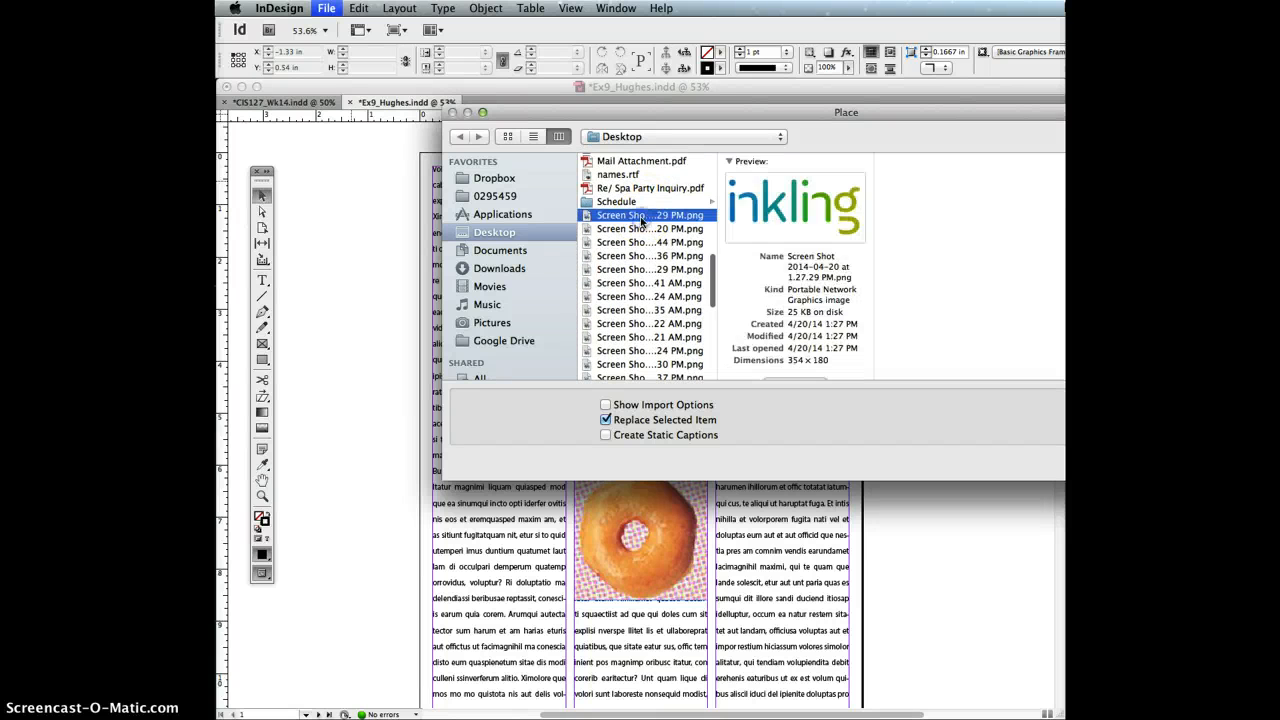
key(Down)
key(Down)
key(Down)
key(Down)
key(Down)
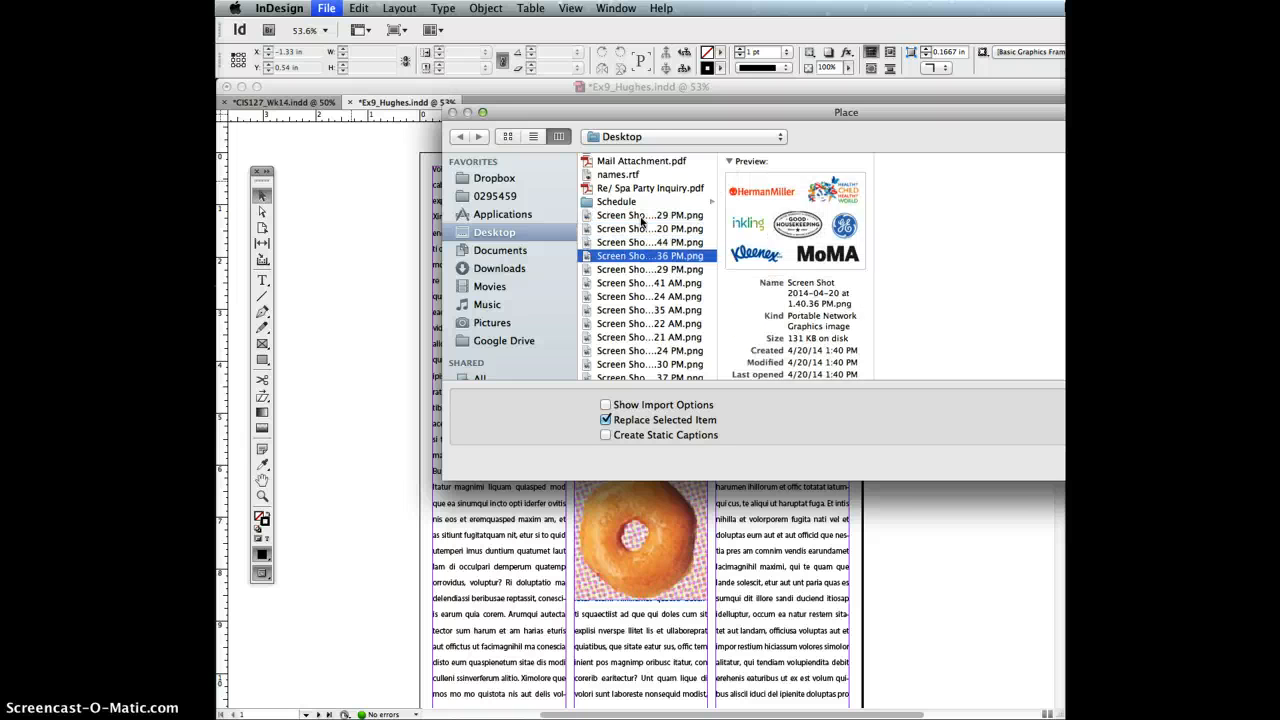
key(Down)
key(Down)
key(Down)
key(Down)
key(Down)
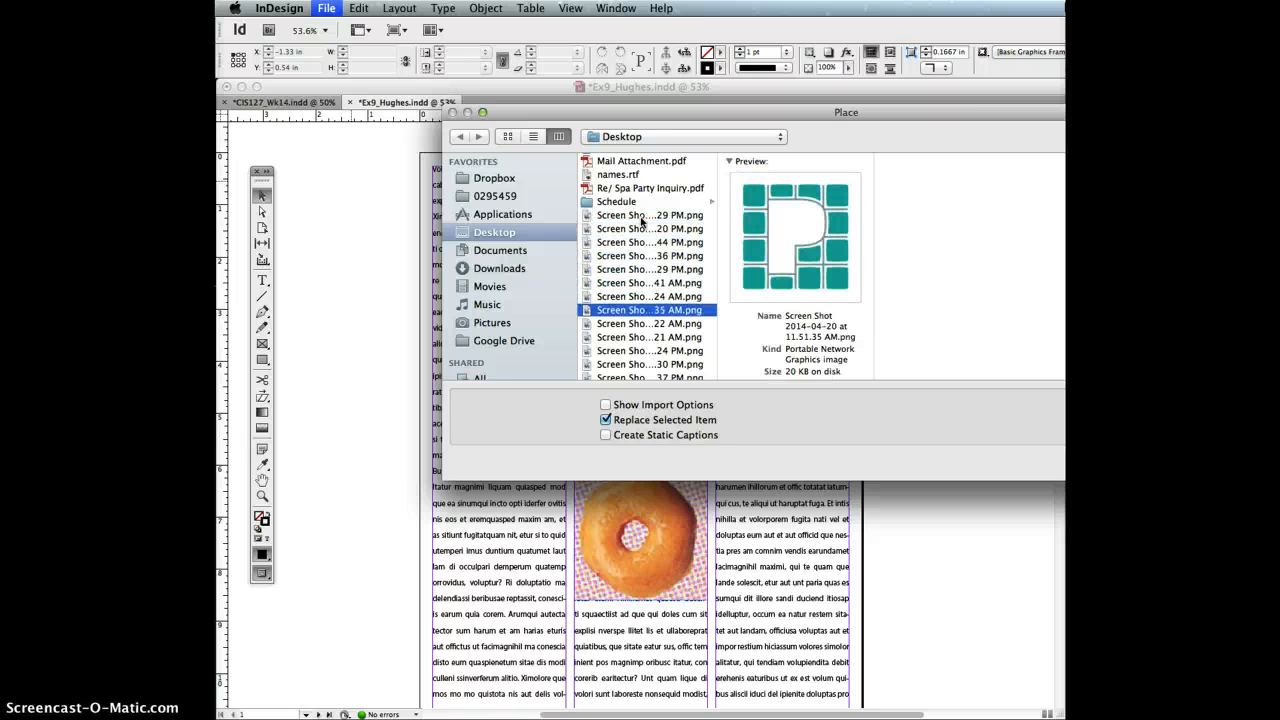
key(Down)
key(Down)
key(Down)
key(Down)
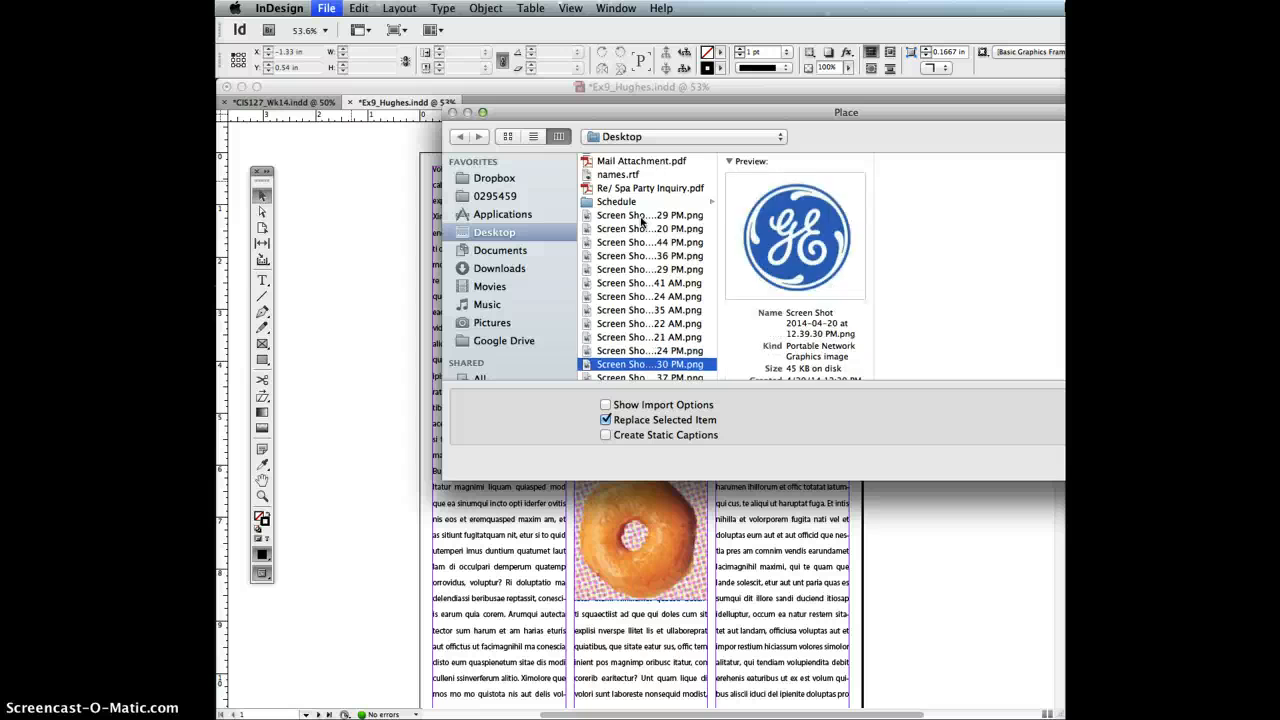
key(Down)
key(Down)
key(Down)
key(Down)
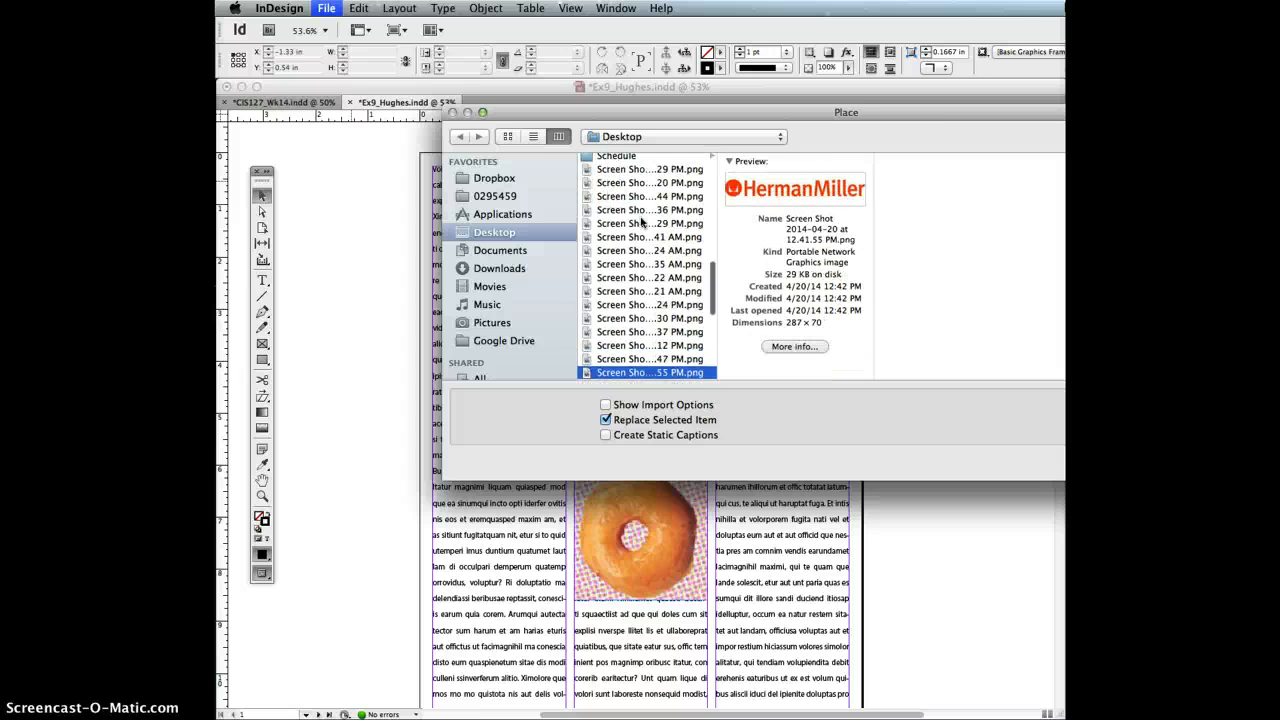
key(Down)
key(Down)
key(Down)
key(Down)
key(Down)
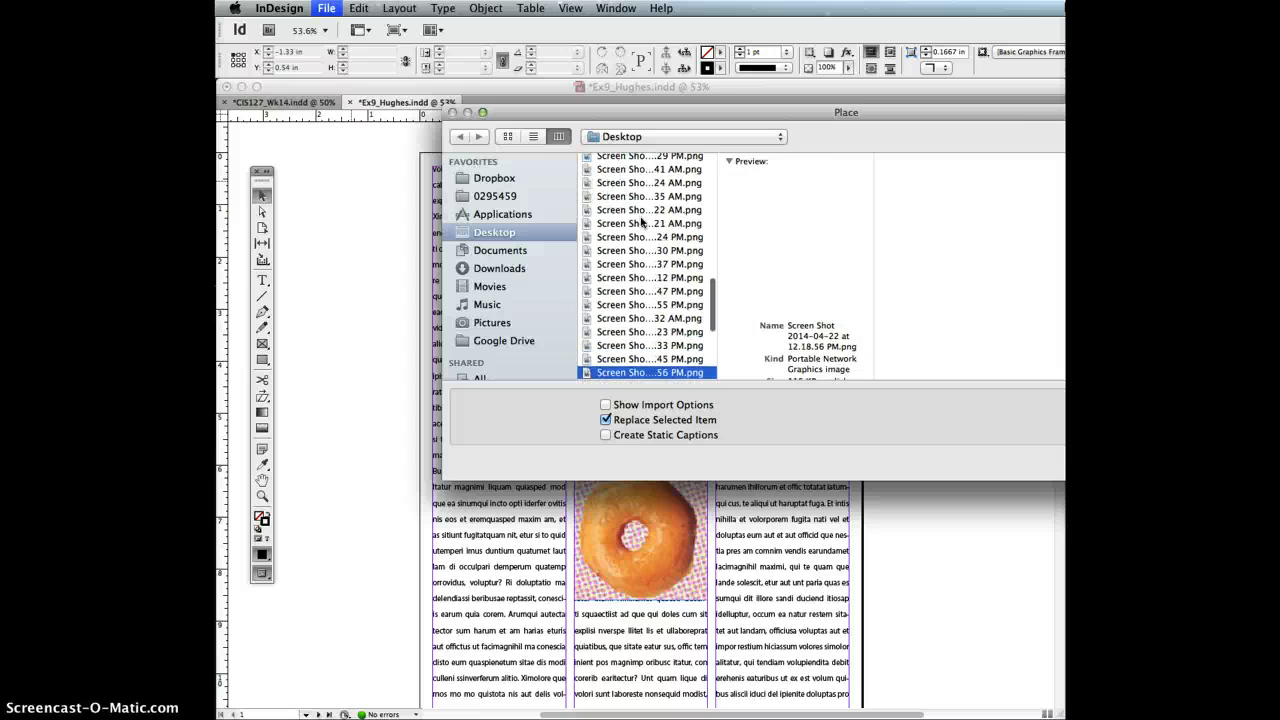
key(Down)
key(Down)
key(Down)
key(Down)
key(Down)
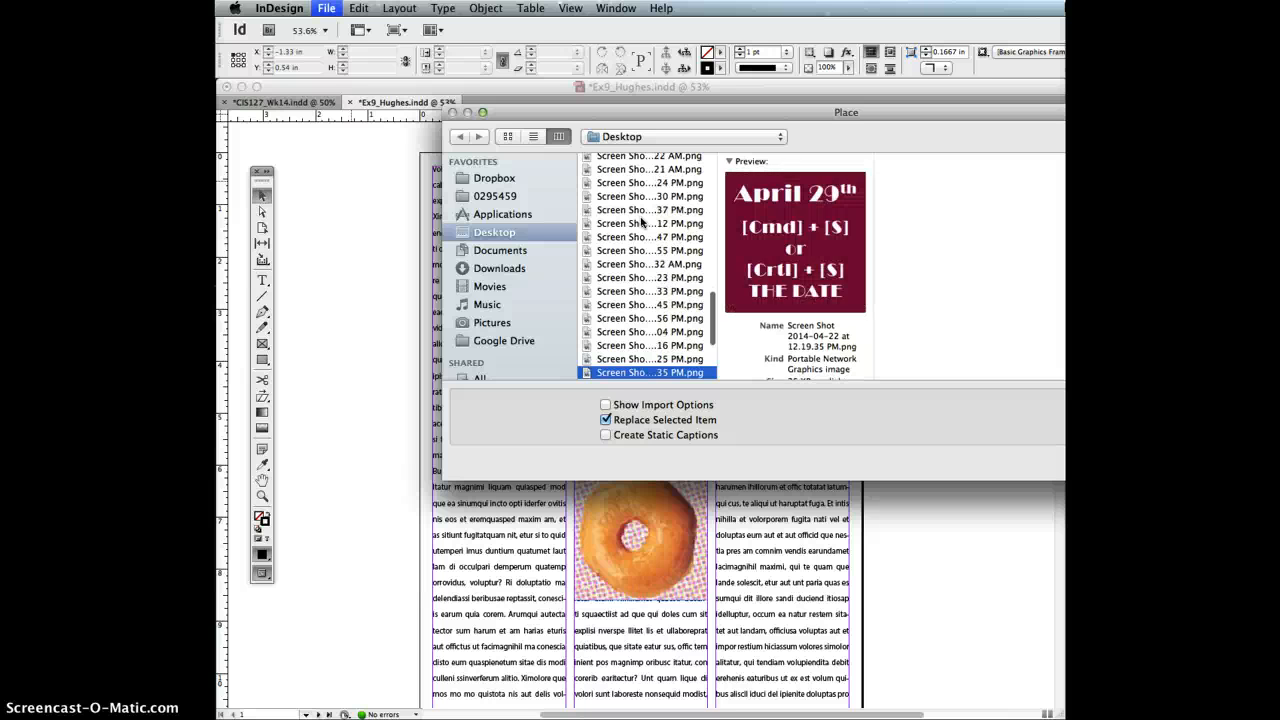
key(Down)
key(Down)
key(Down)
key(Down)
key(Down)
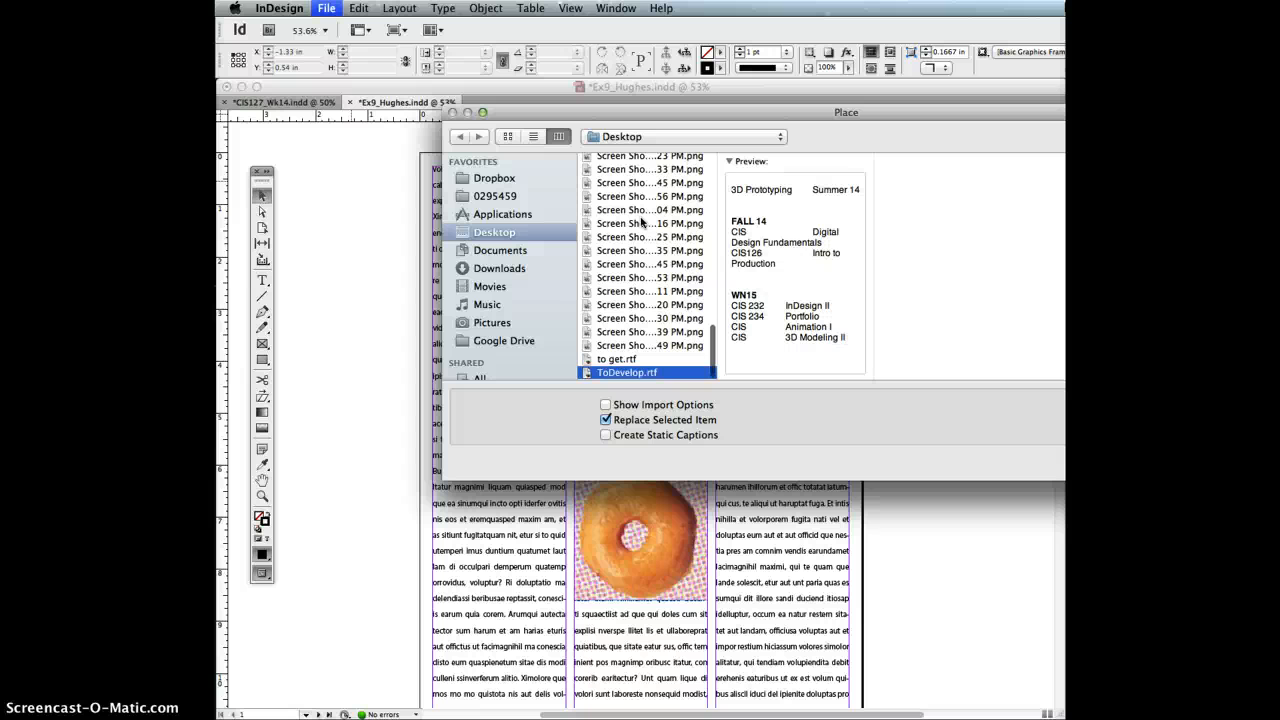
- Place the Jackson College logo, Screen Shot 2014-01-11 at 1.32.56 PM.png from the ACTIVE folder, on the pasteboard beside the first page
scroll(636, 216, up, 10)
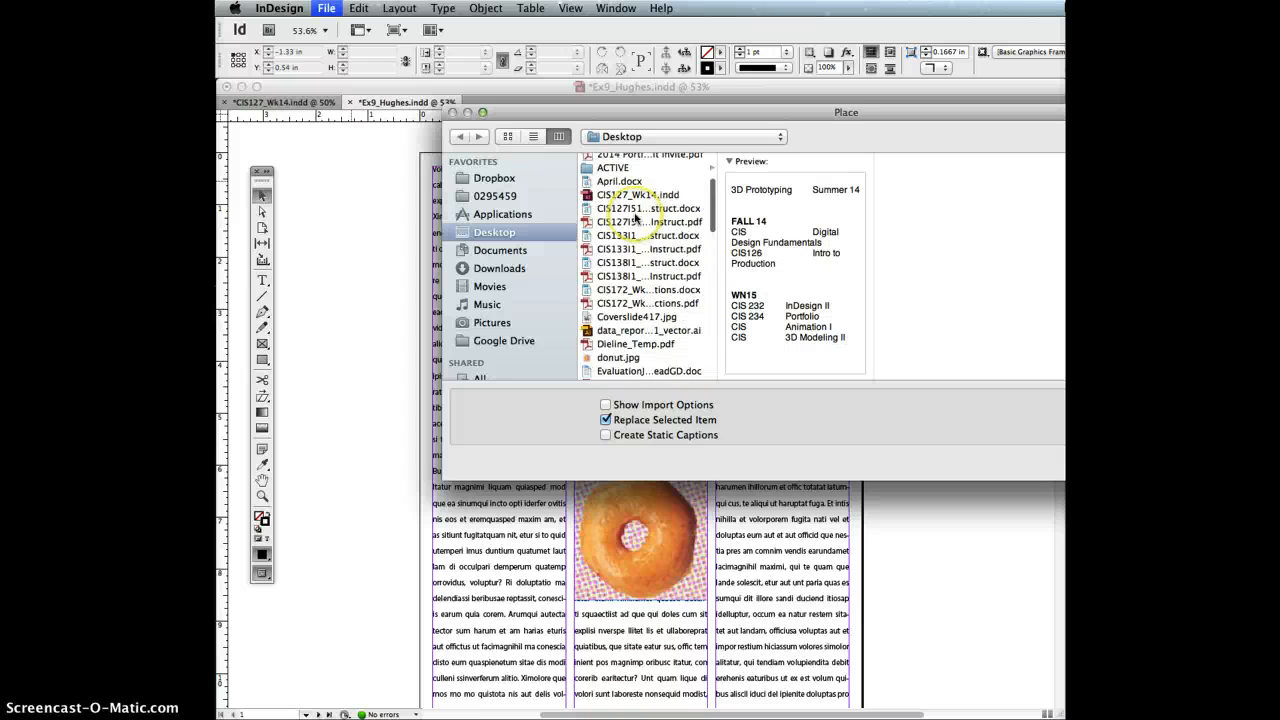
click(619, 253)
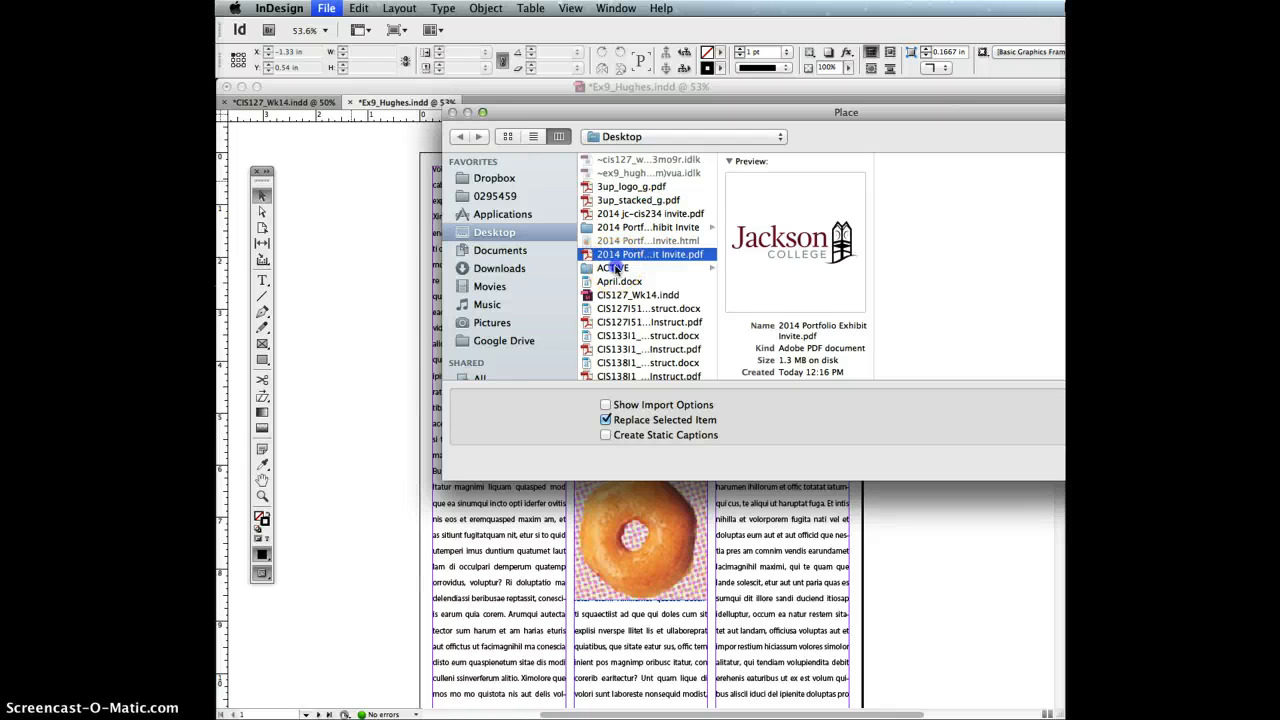
click(614, 268)
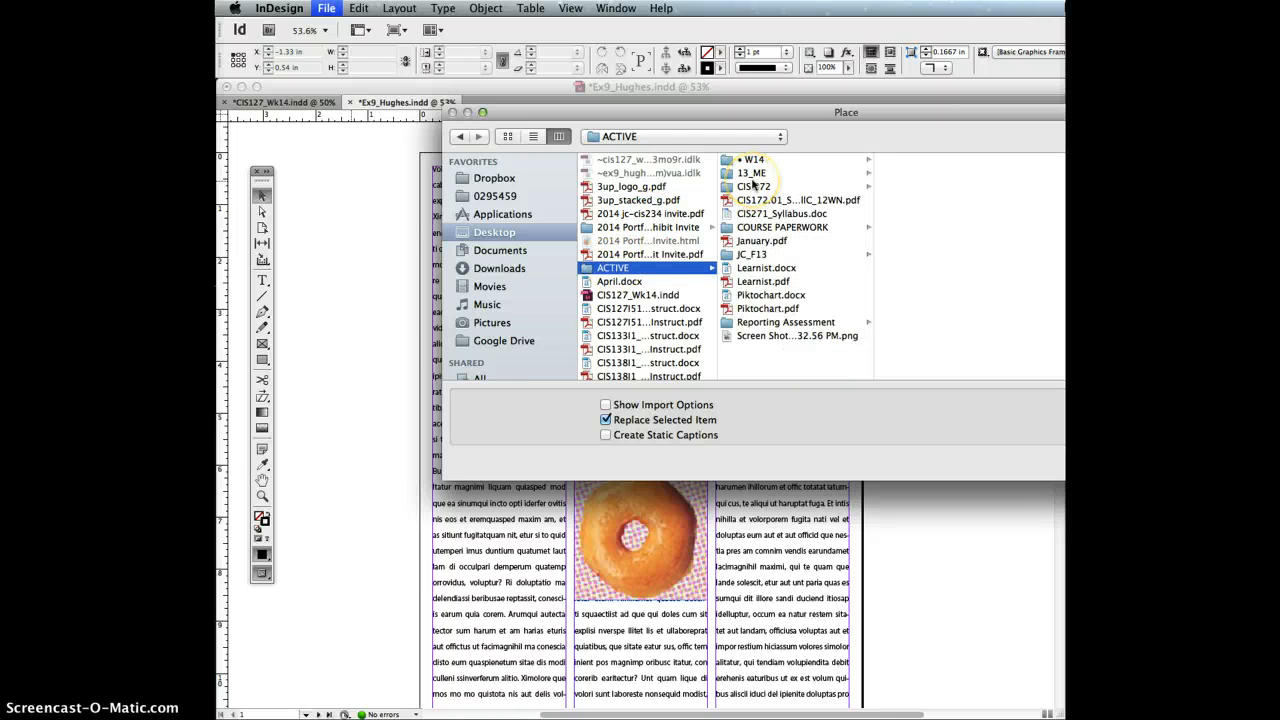
click(782, 340)
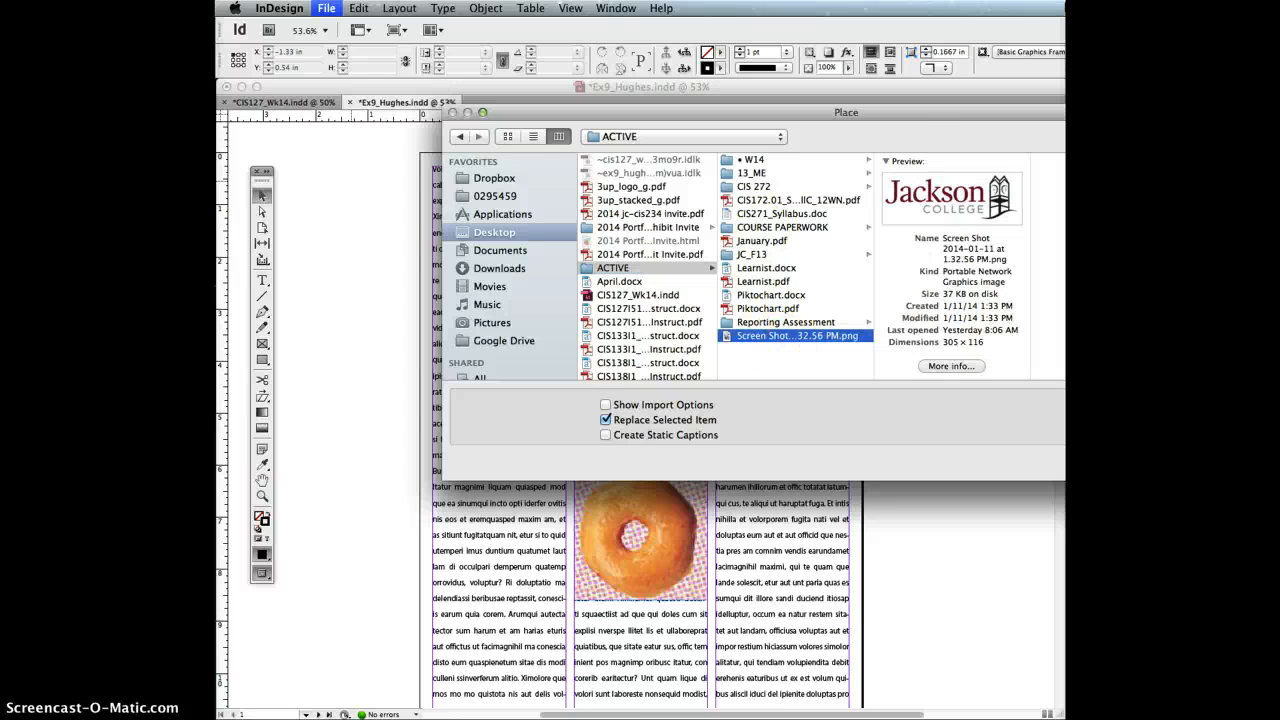
key(Return)
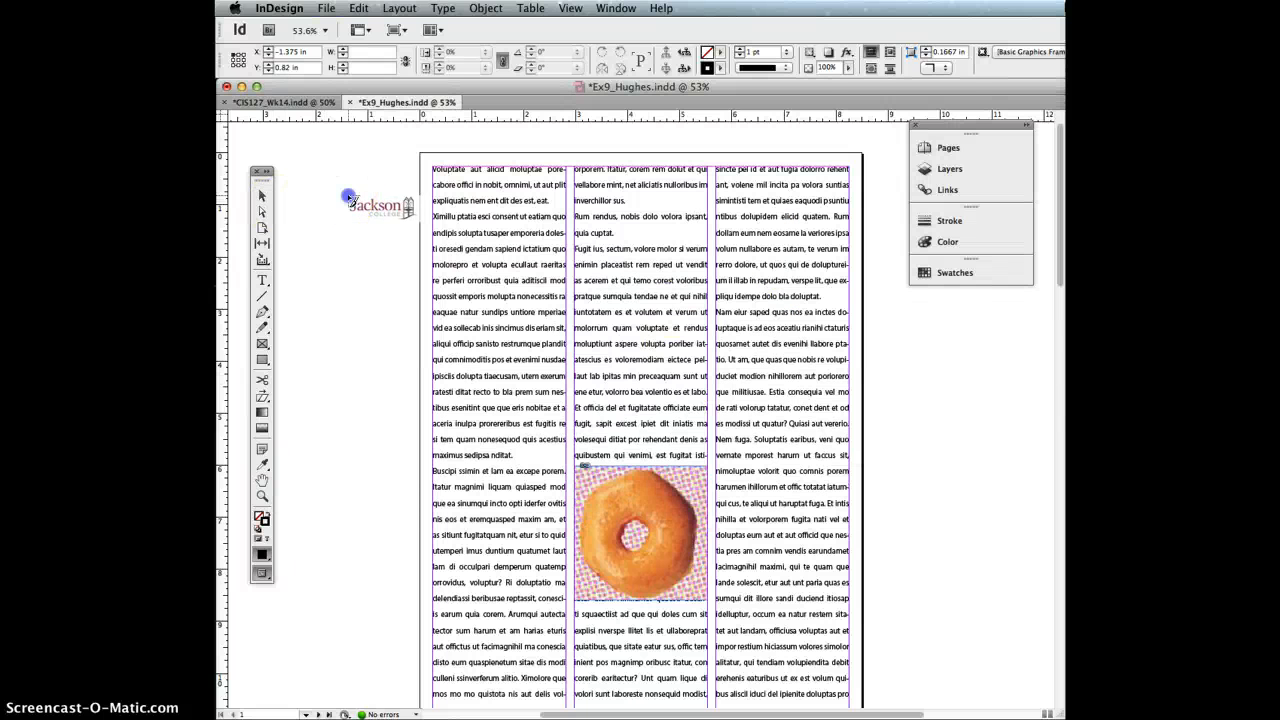
click(350, 194)
- Move the logo to the first page's upper-left margin corner, scale it proportionally across all three columns, and deselect
drag(382, 228, 466, 198)
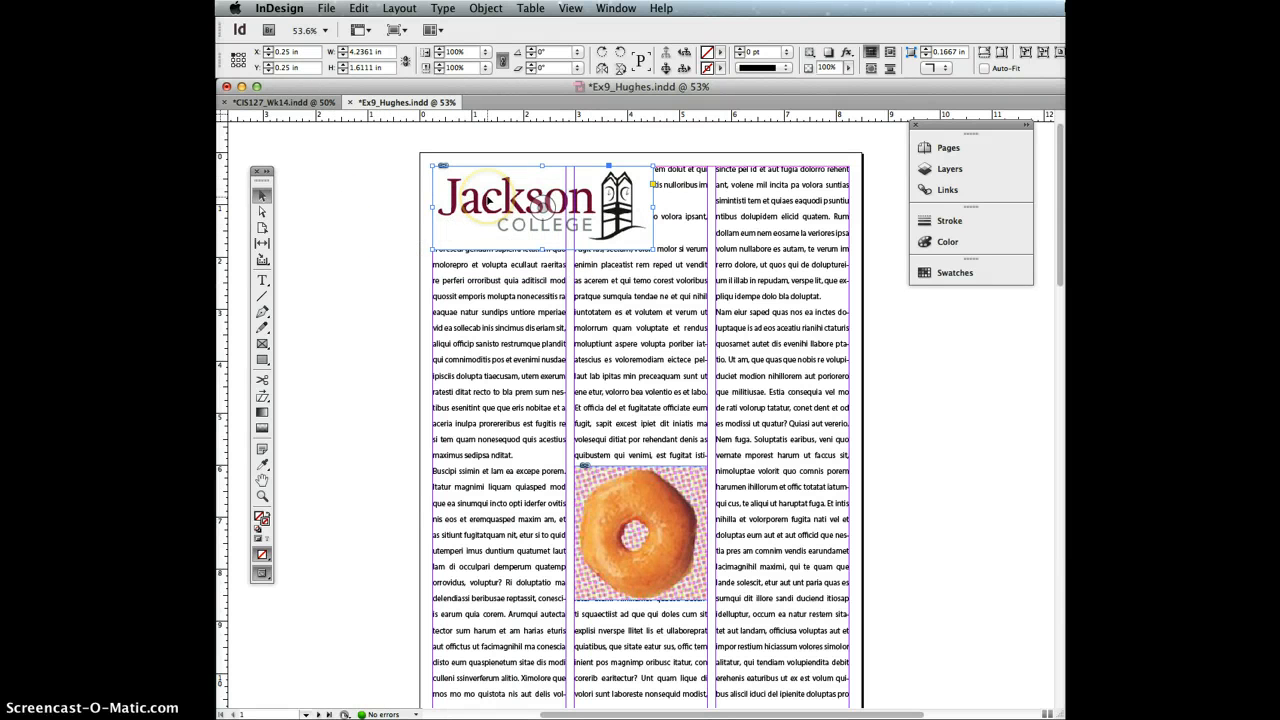
drag(655, 249, 847, 308)
click(1080, 363)
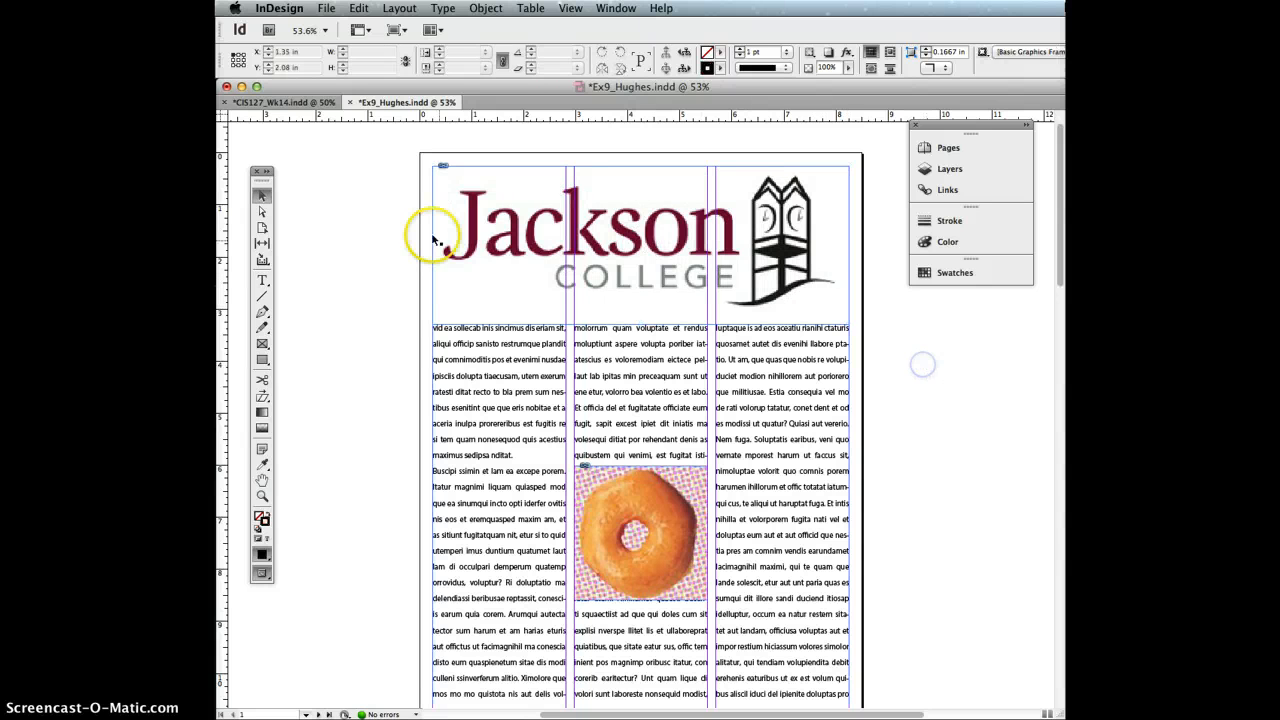
click(846, 413)
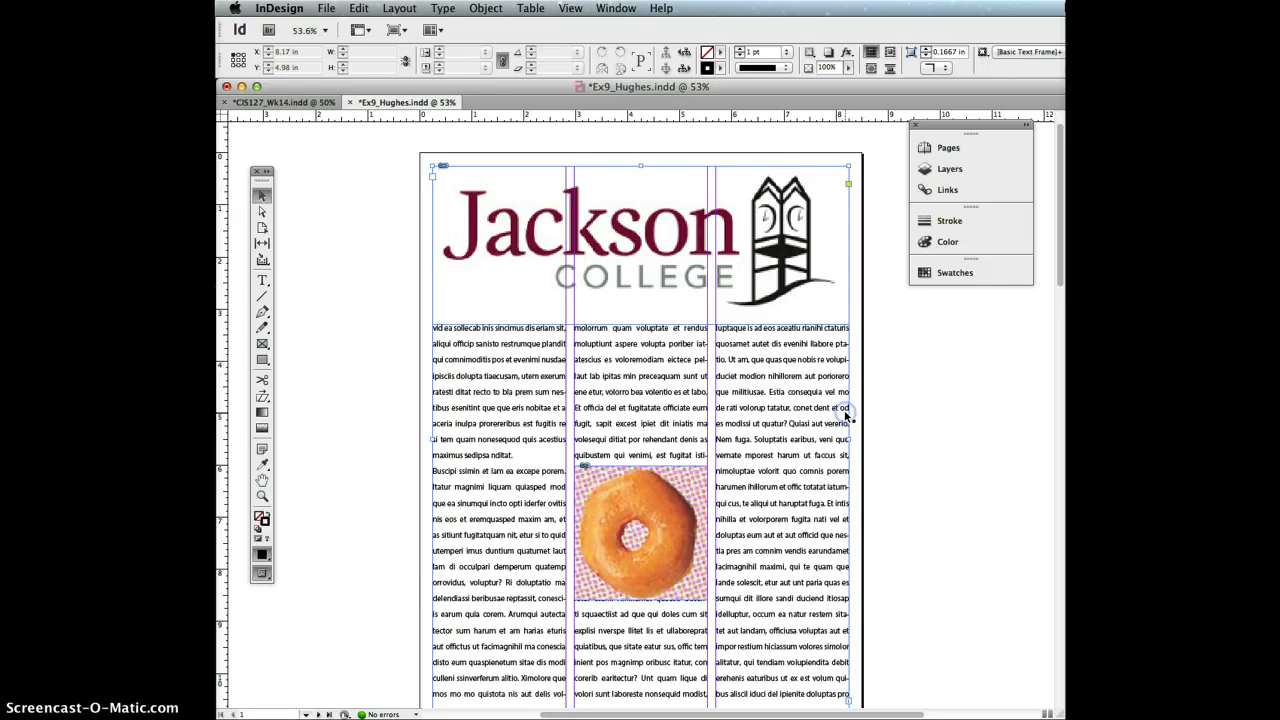
click(926, 420)
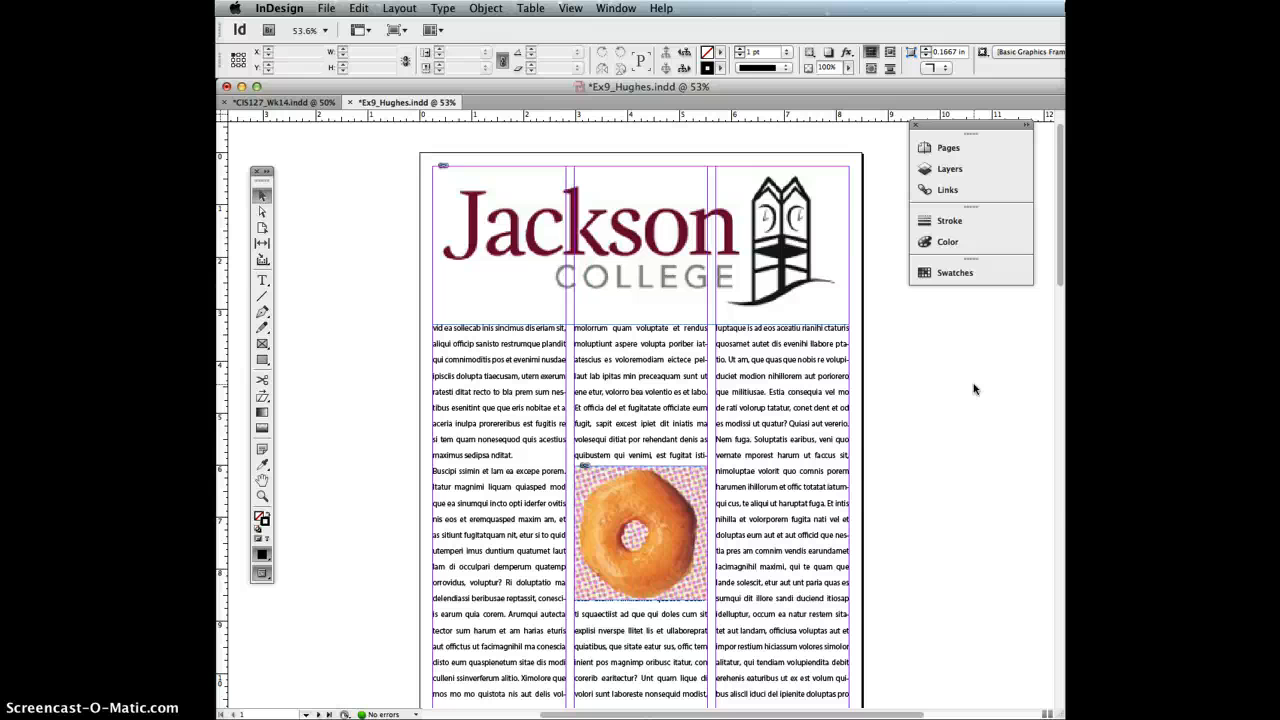
- Draw a rectangle about 5.28 by 6.71 in on page 2, spanning the first two columns down to the bottom margin
scroll(975, 389, down, 1)
scroll(975, 389, down, 10)
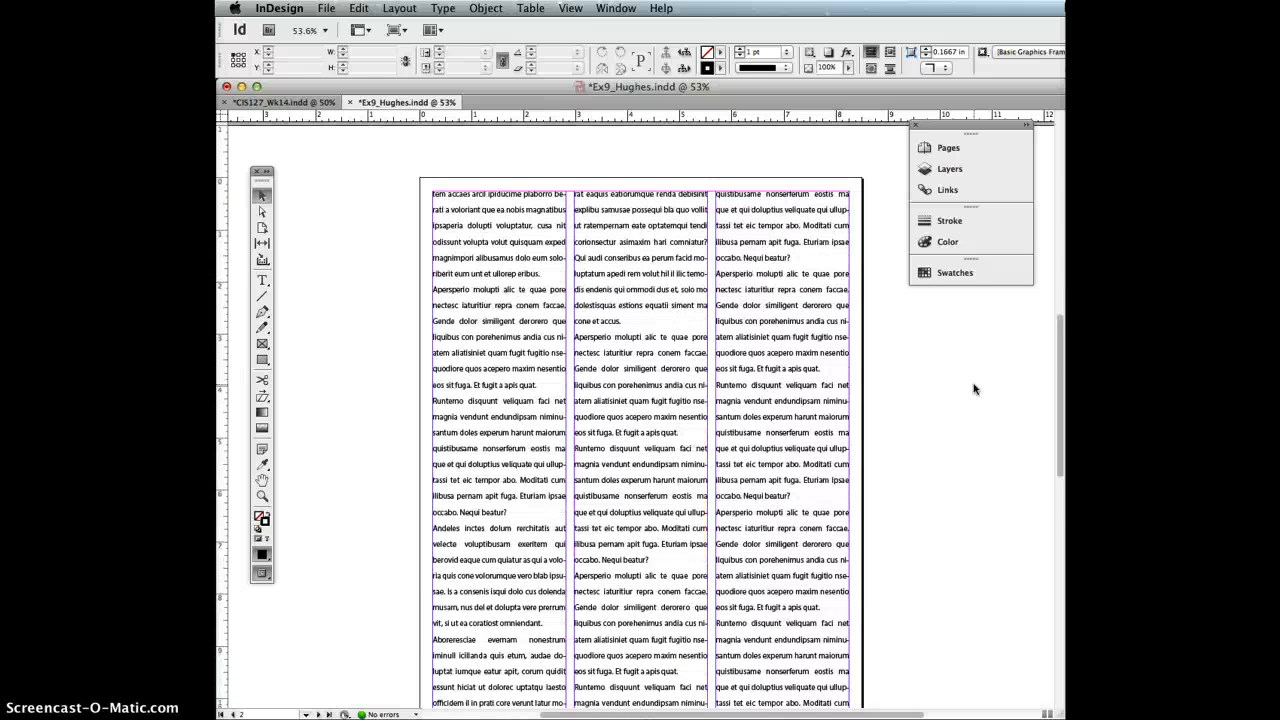
click(262, 360)
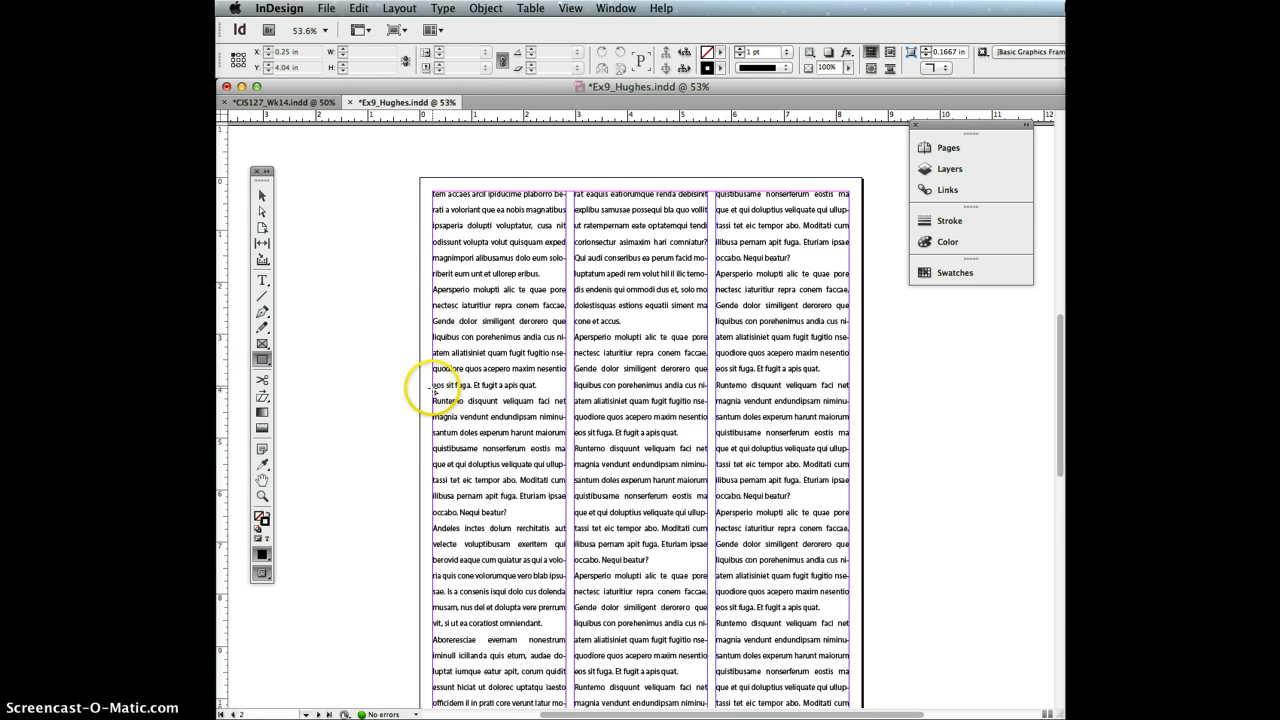
drag(433, 385, 705, 672)
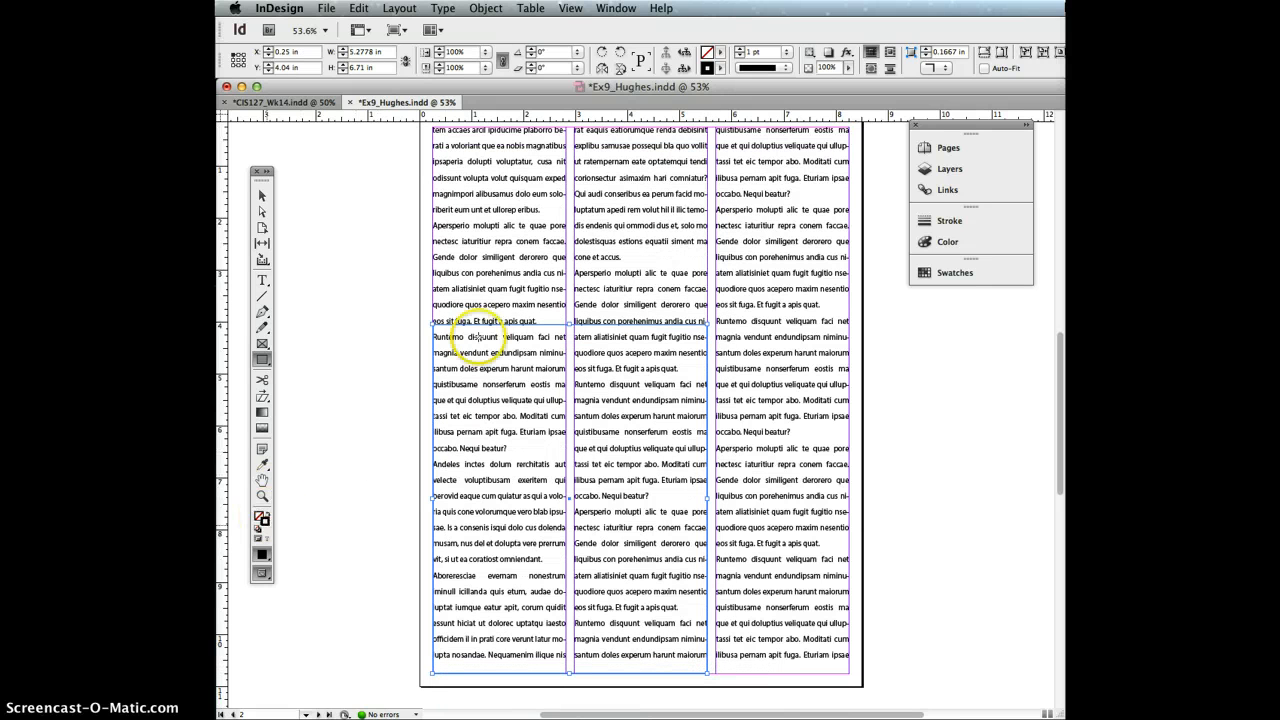
- Fill the page 2 rectangle with the C=100 M=0 Y=0 K=0 swatch, set its stroke to None, and deselect it
click(950, 274)
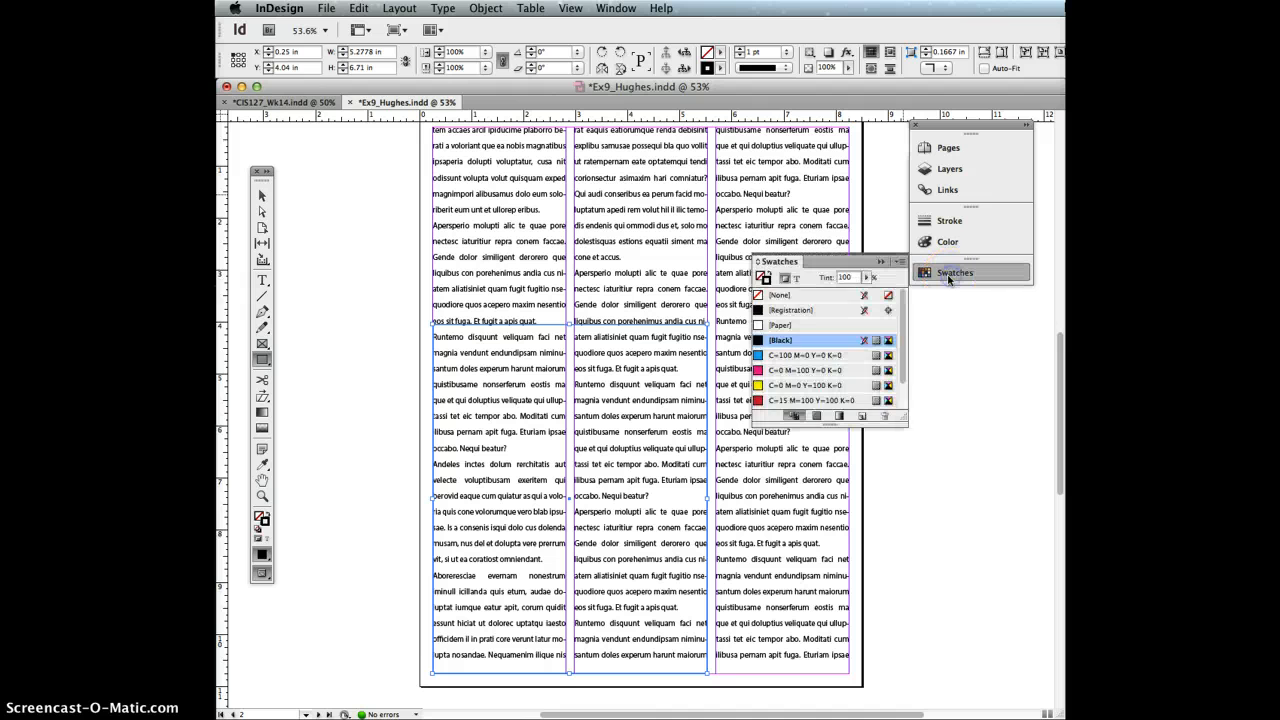
click(785, 355)
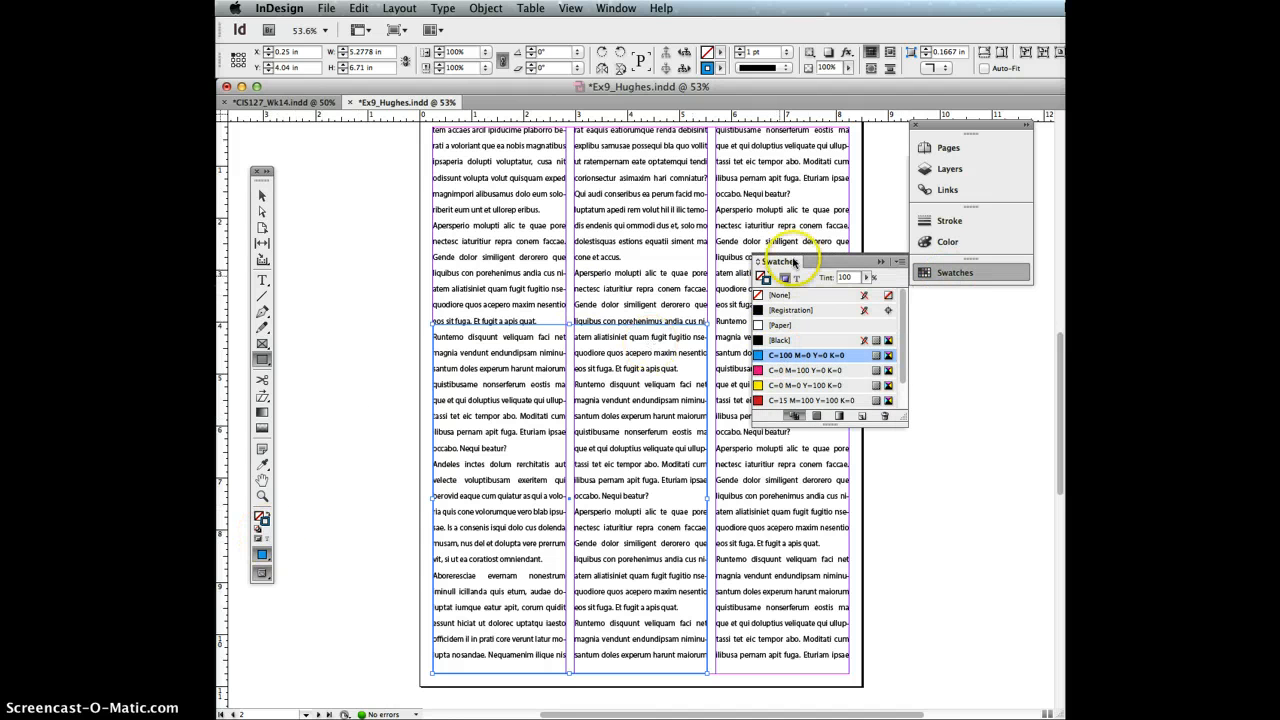
click(762, 277)
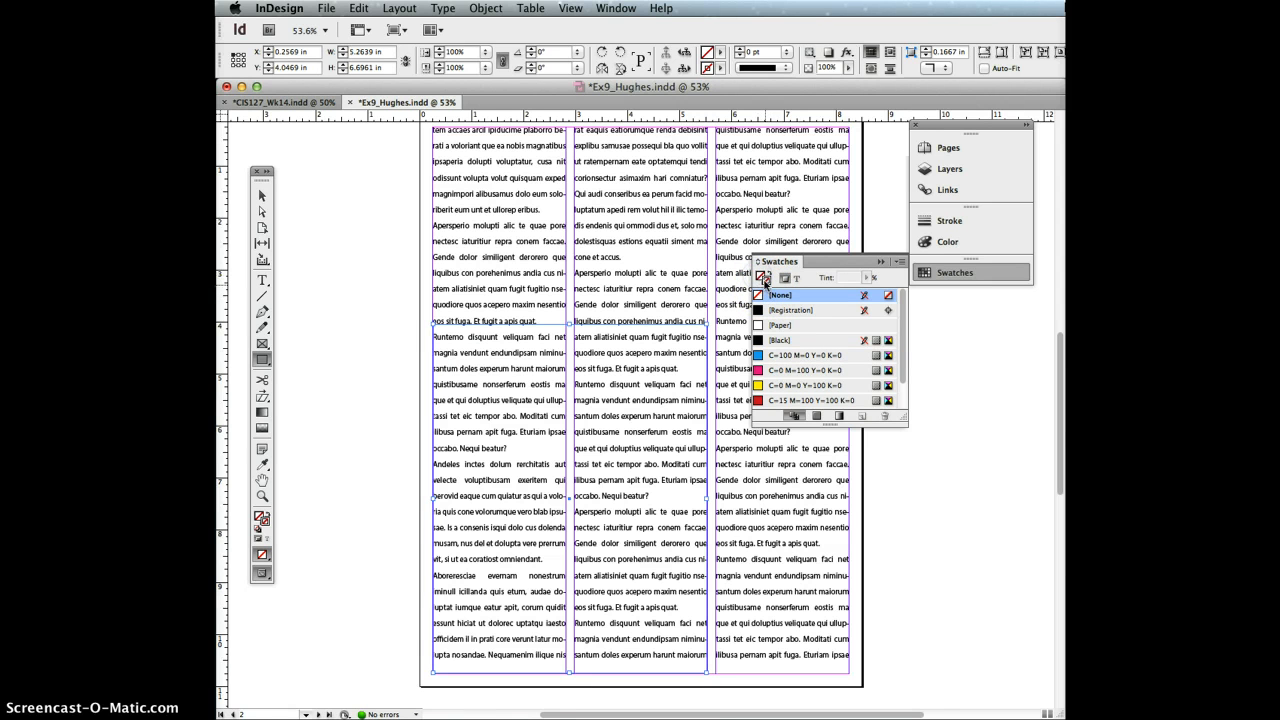
click(763, 279)
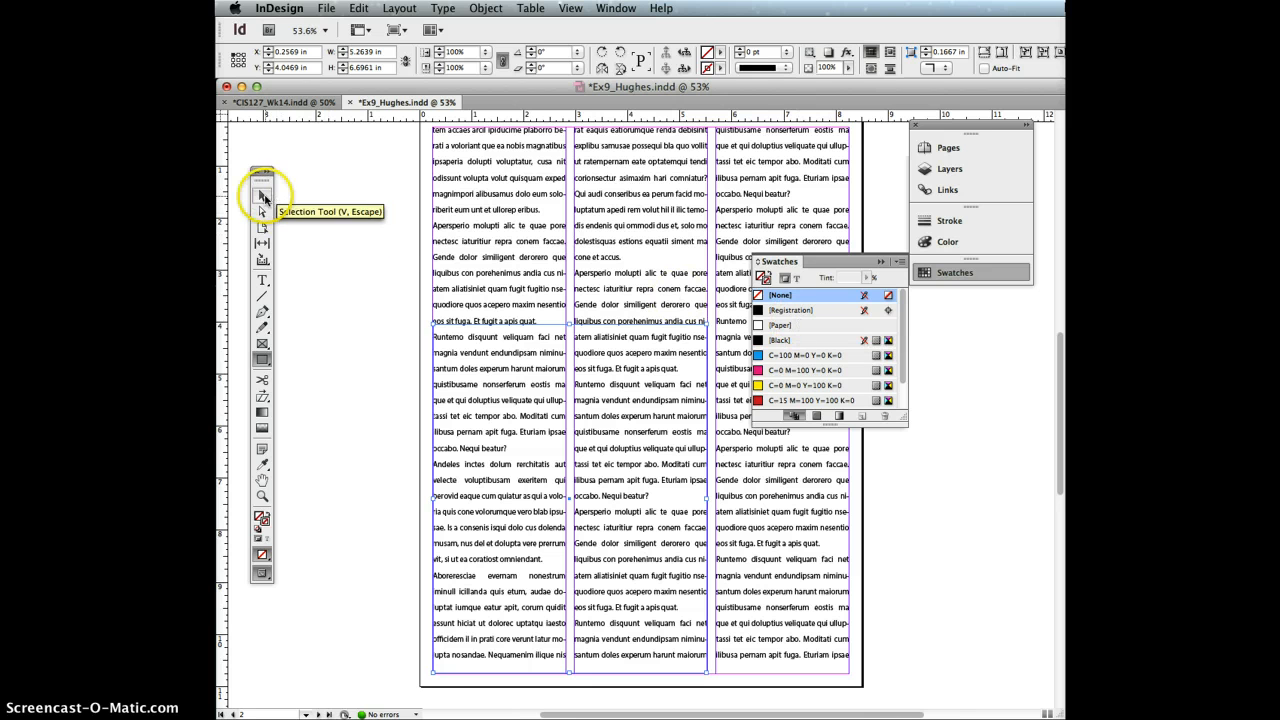
click(265, 199)
click(760, 278)
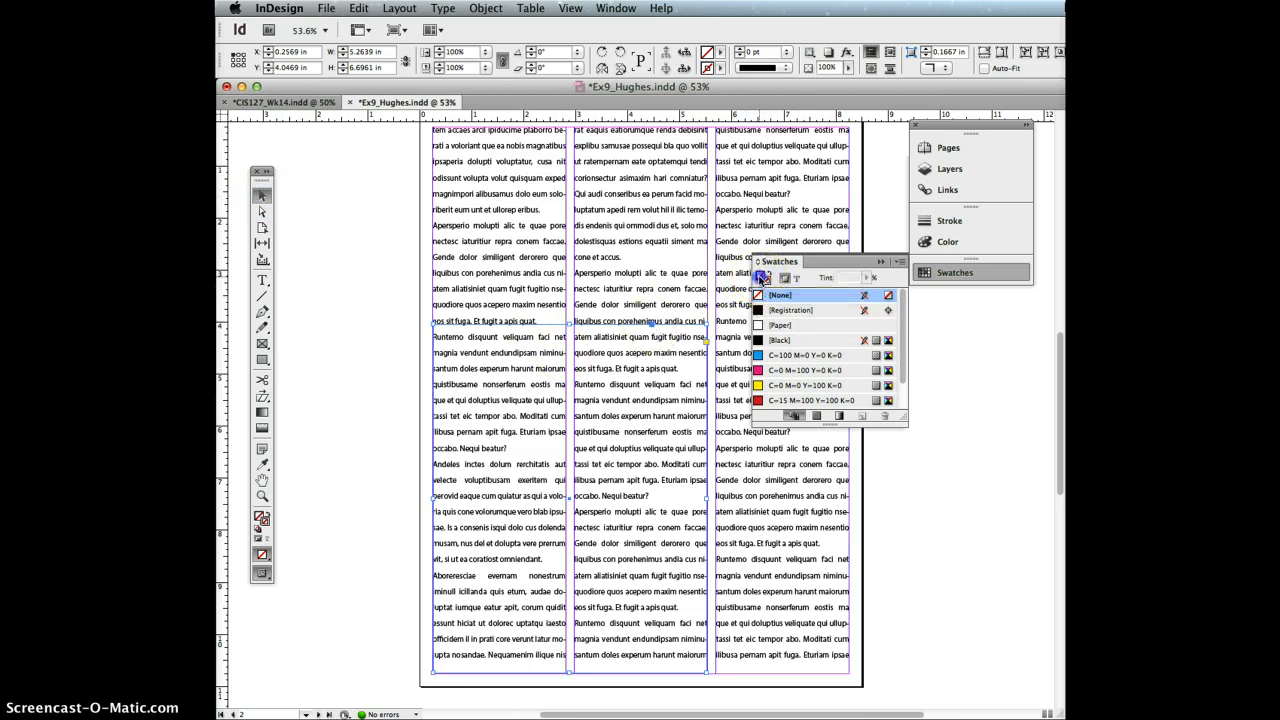
click(783, 357)
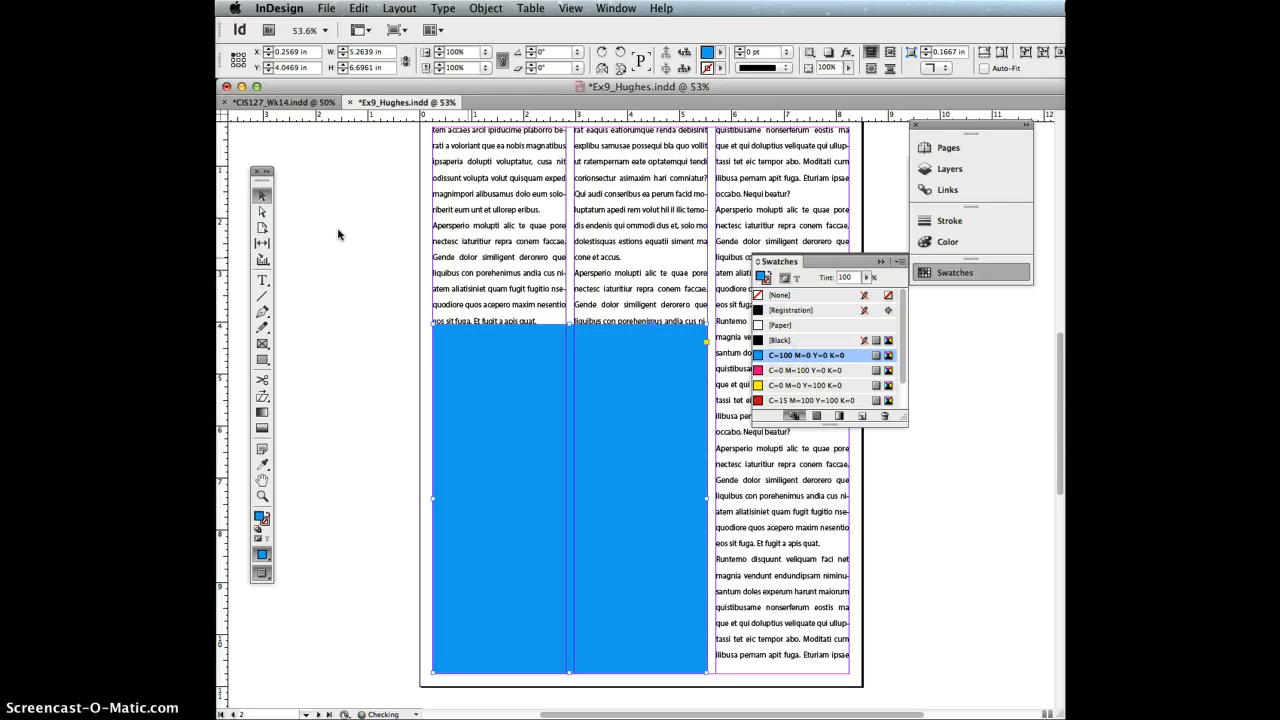
click(357, 288)
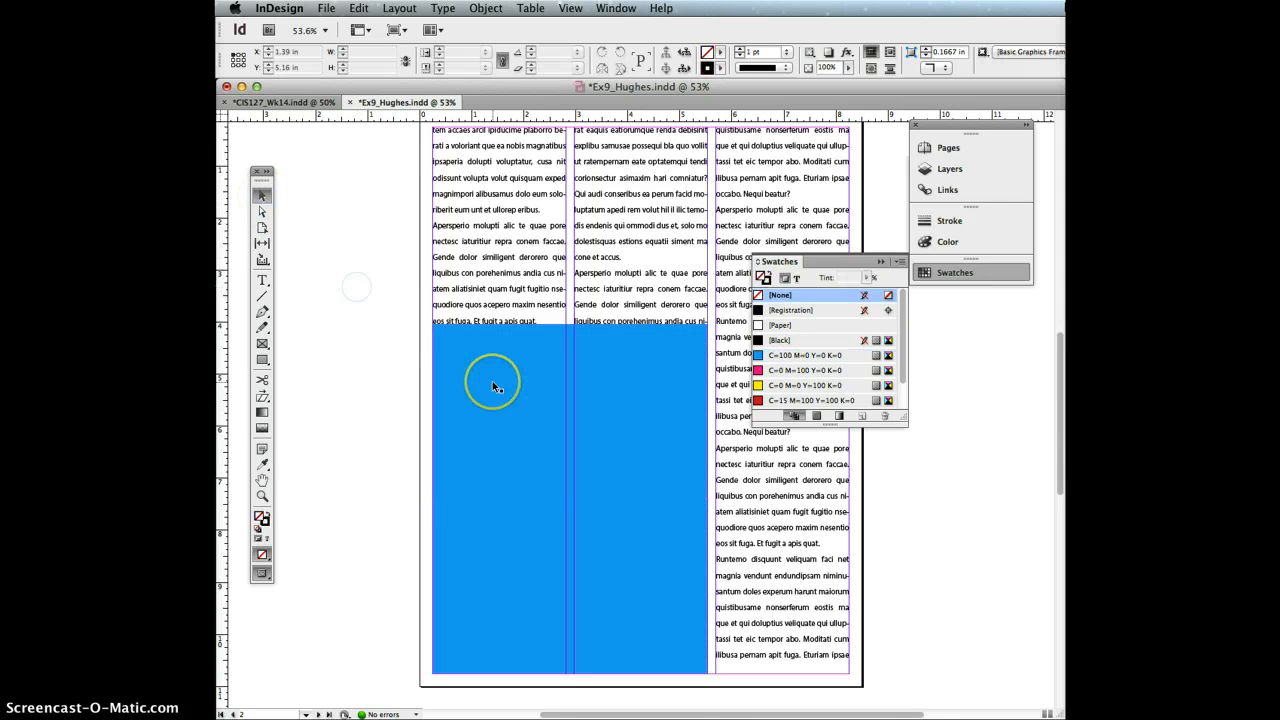
- Select and copy the blue rectangle covering the first two columns of page 2
scroll(493, 387, up, 3)
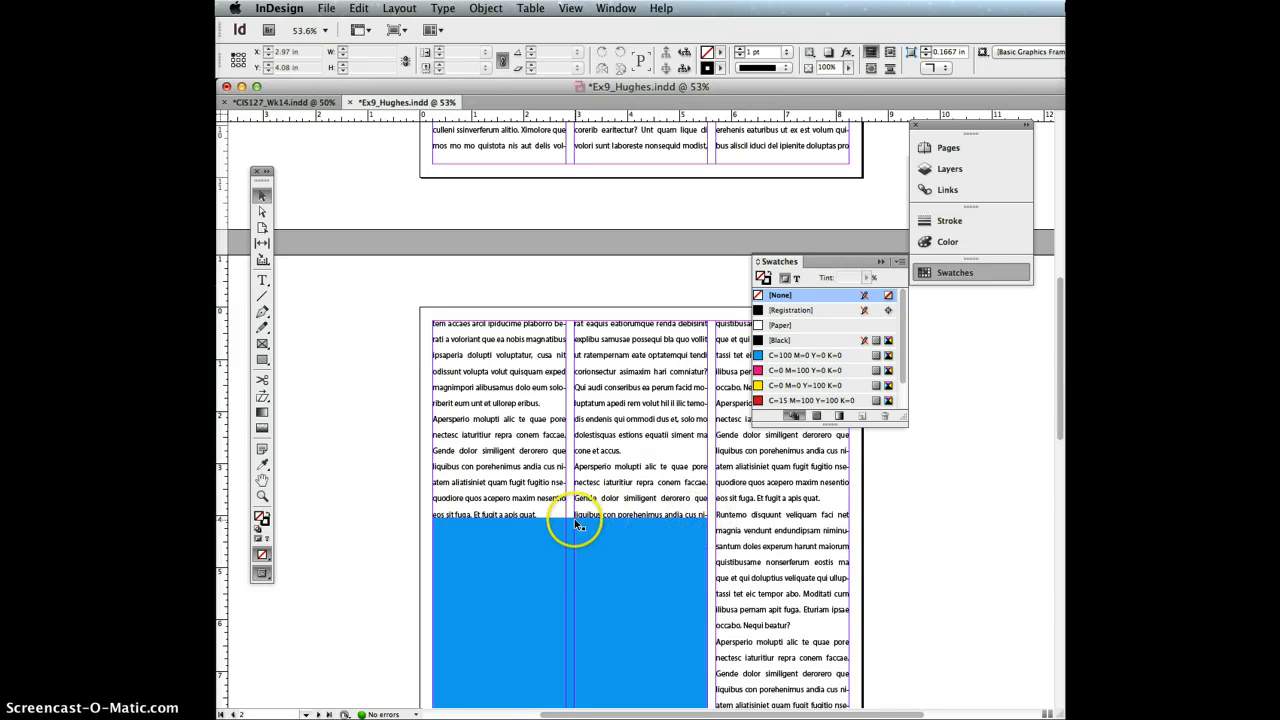
scroll(660, 516, down, 4)
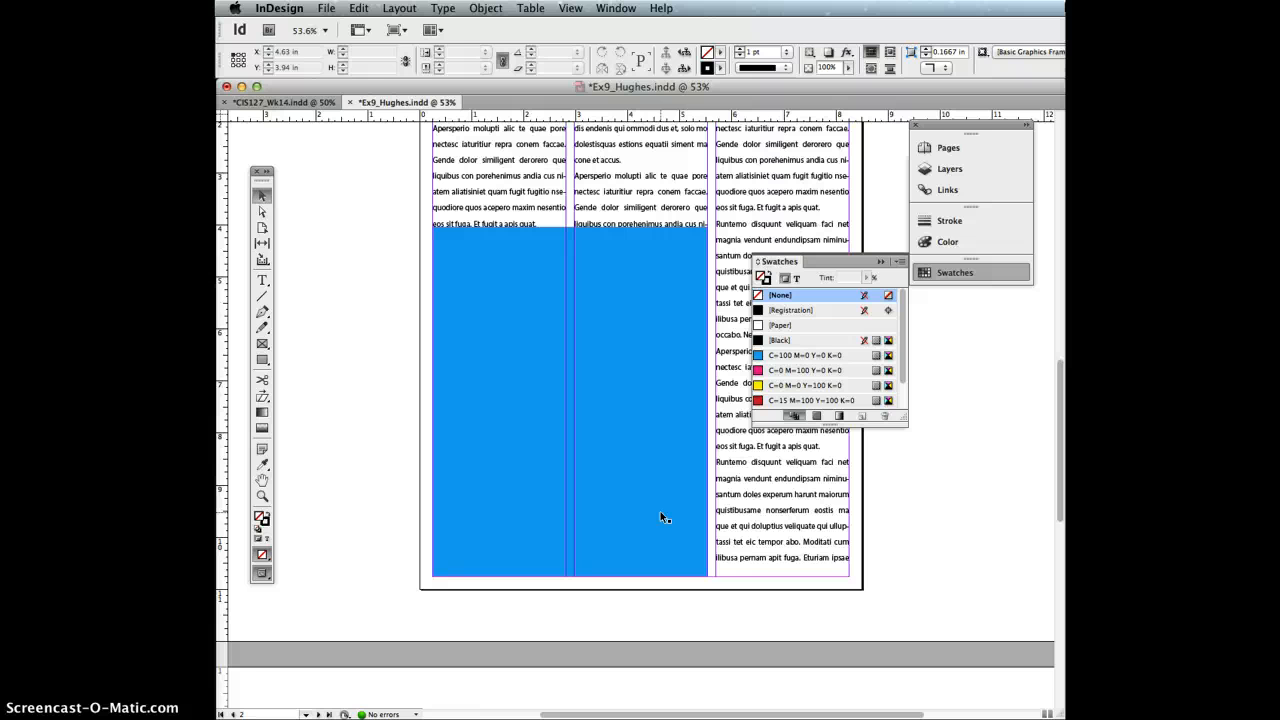
click(660, 517)
click(365, 266)
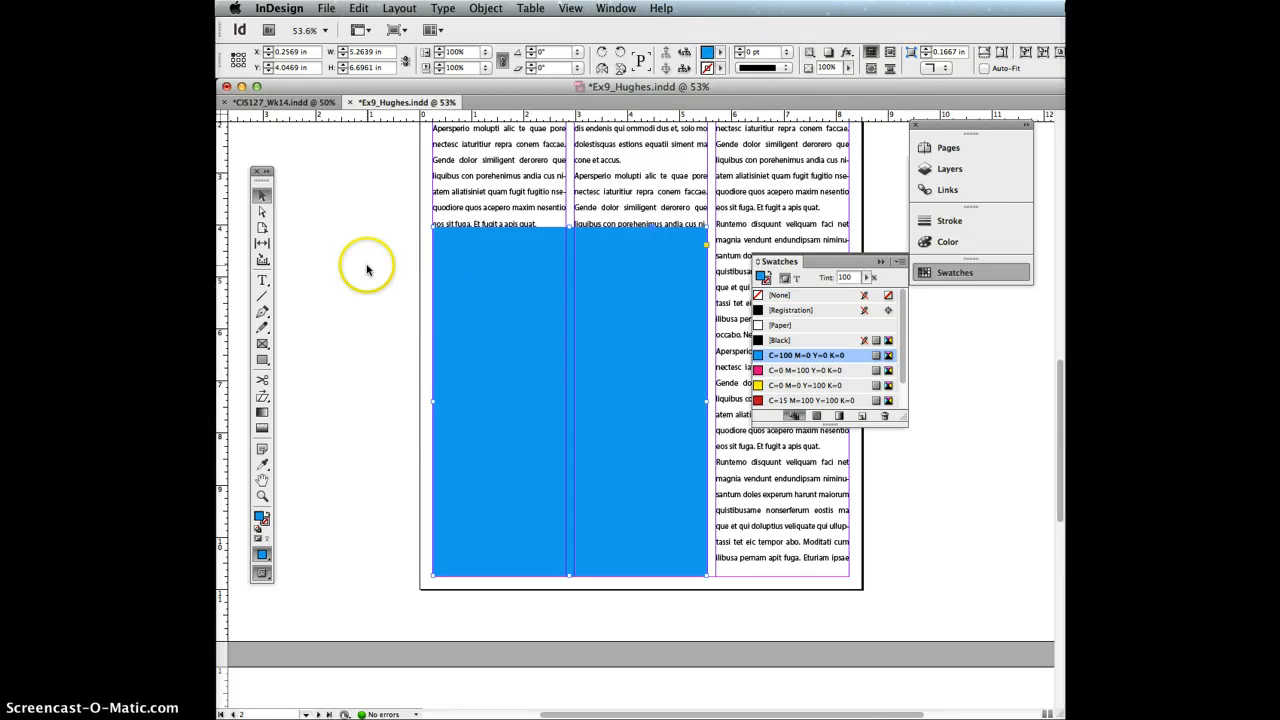
click(577, 399)
scroll(577, 399, up, 1)
click(620, 403)
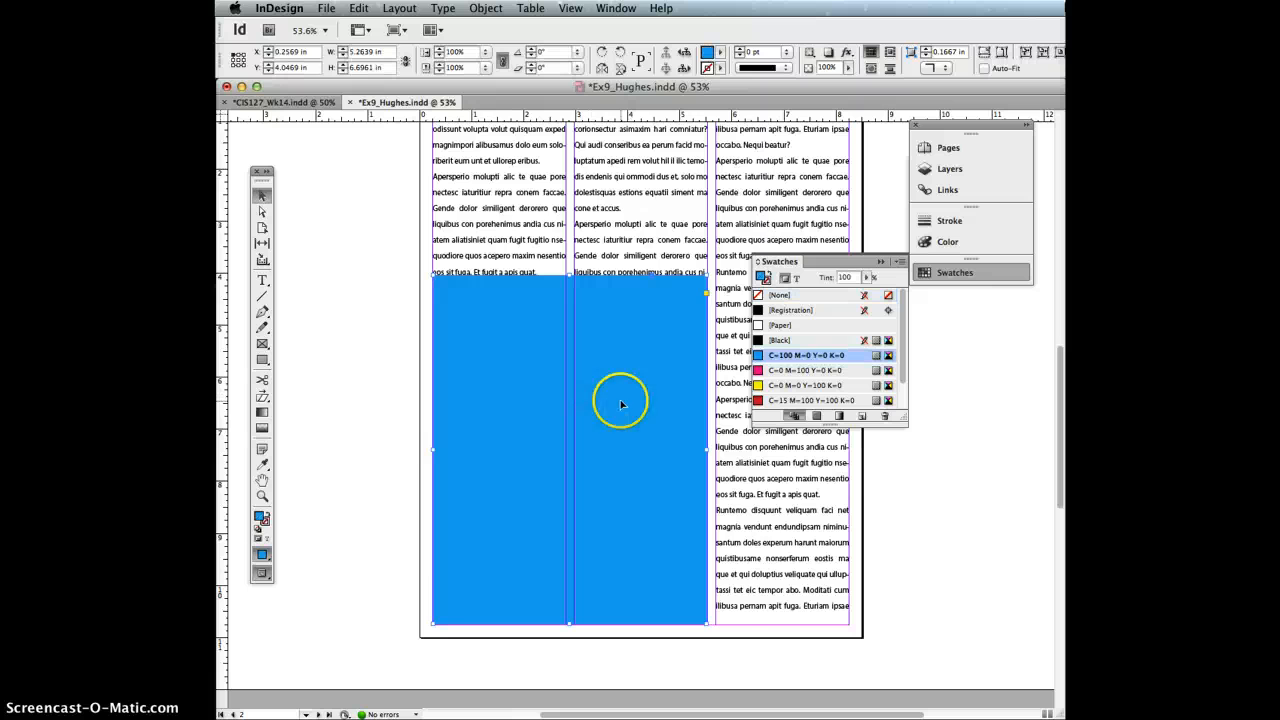
- Paste the blue rectangle onto page 3 and move it to the left margin, at a Y position of about 1.28 in
scroll(620, 403, down, 15)
scroll(620, 403, up, 3)
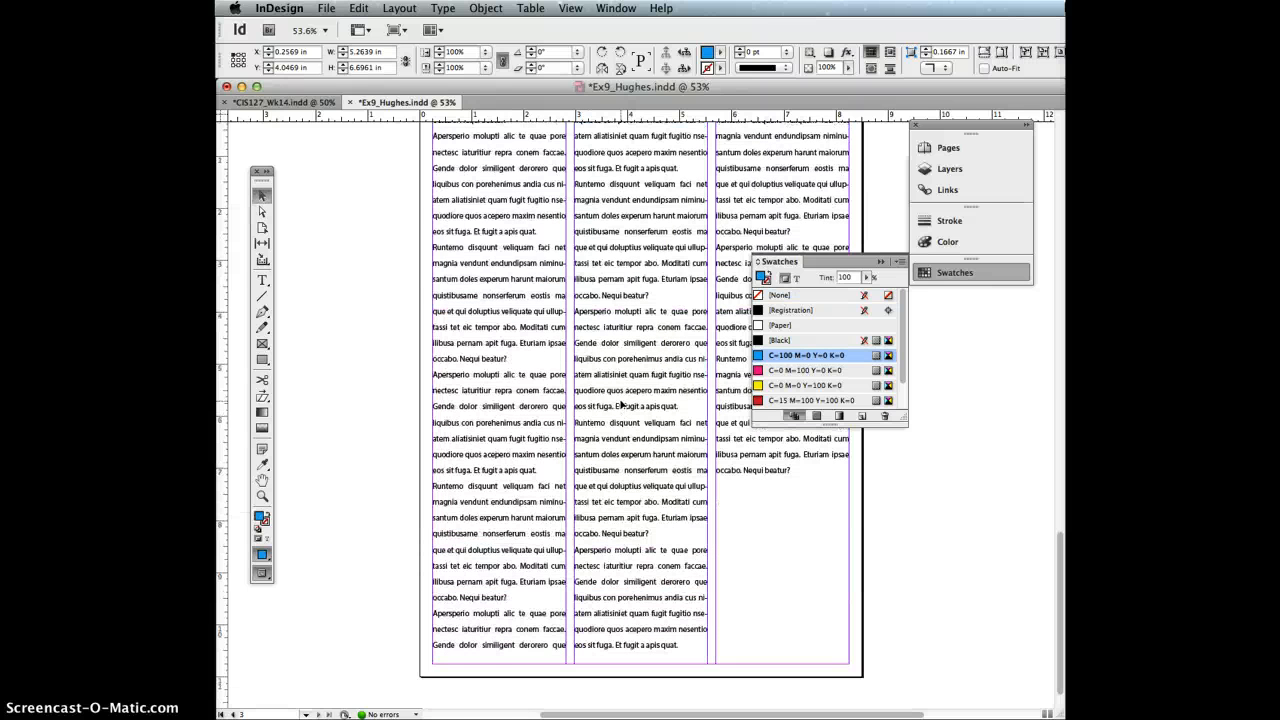
scroll(621, 404, down, 2)
click(408, 423)
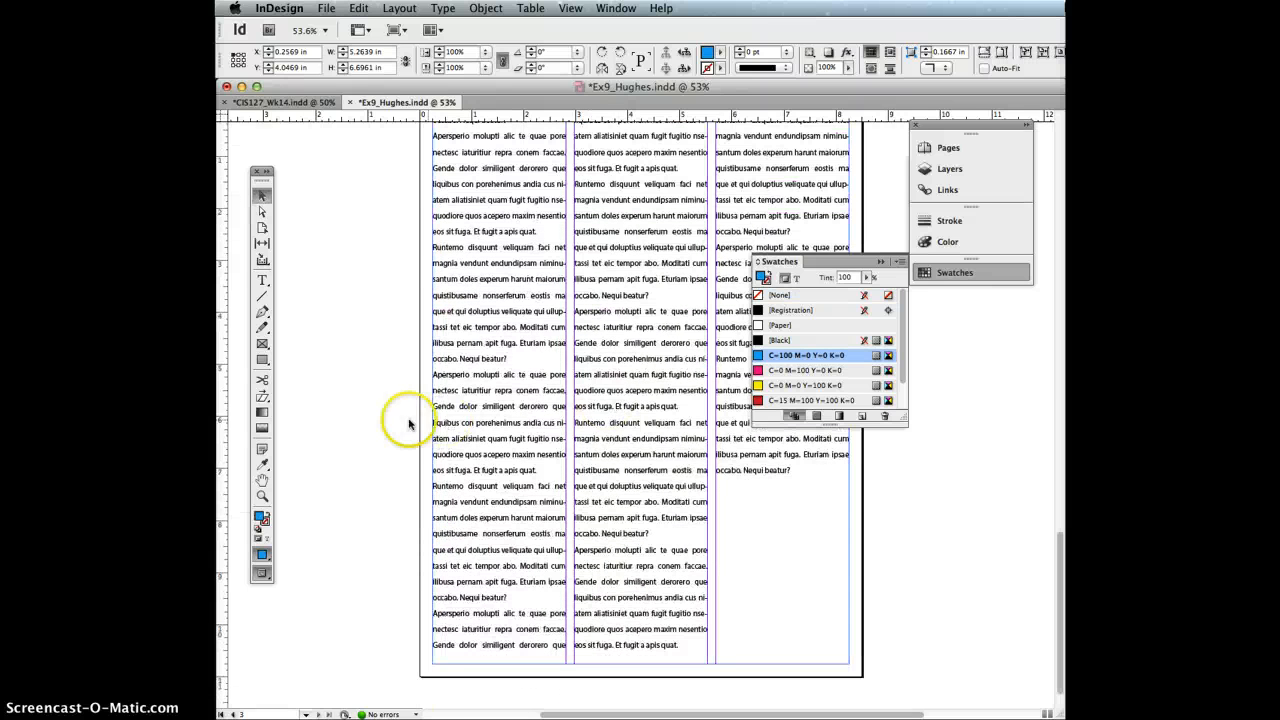
key(ctrl+v)
click(600, 429)
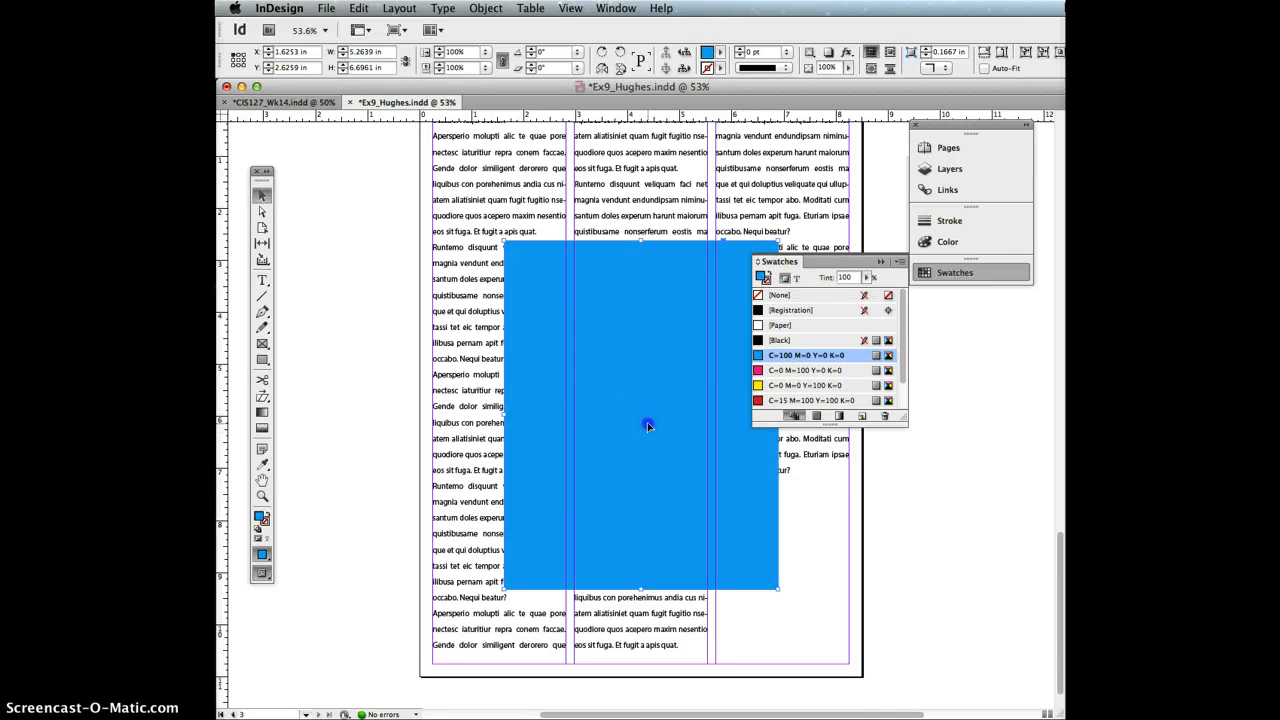
drag(647, 422, 503, 284)
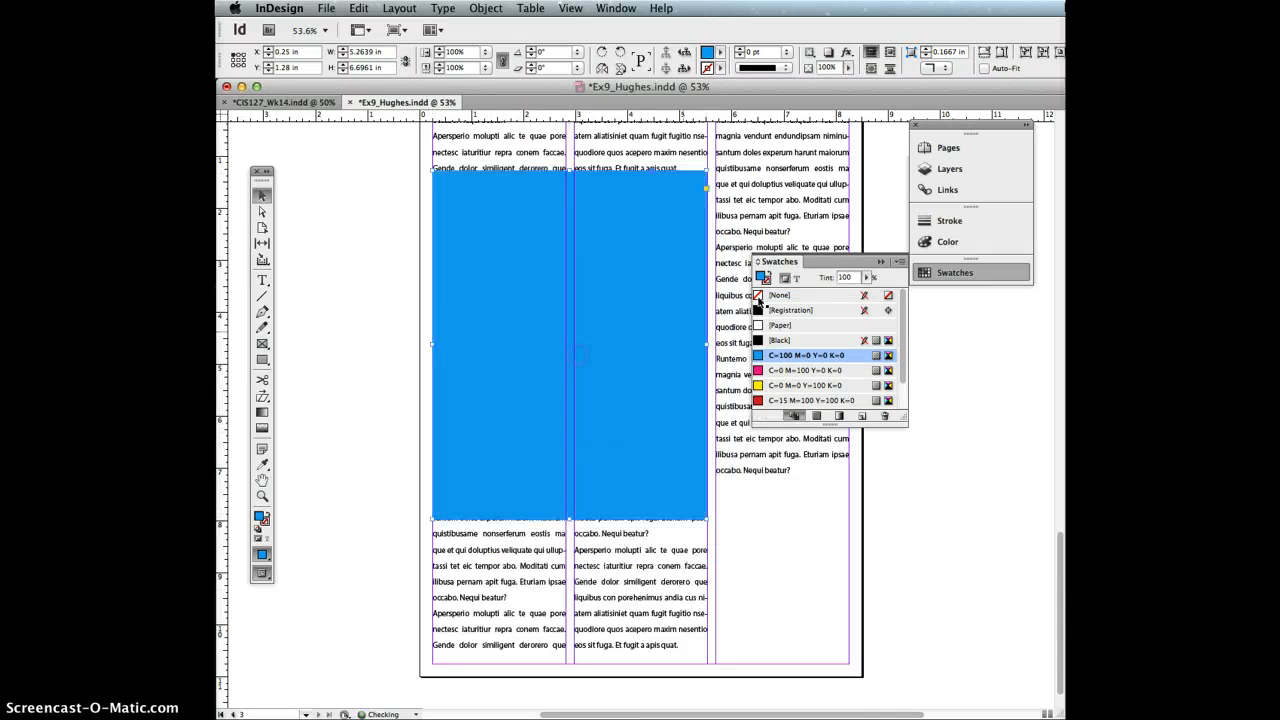
- Resize page 3's blue rectangle into a band about 1.94 in high across all three columns, with its top at about 6.04 in, and deselect
click(704, 172)
drag(702, 177, 708, 418)
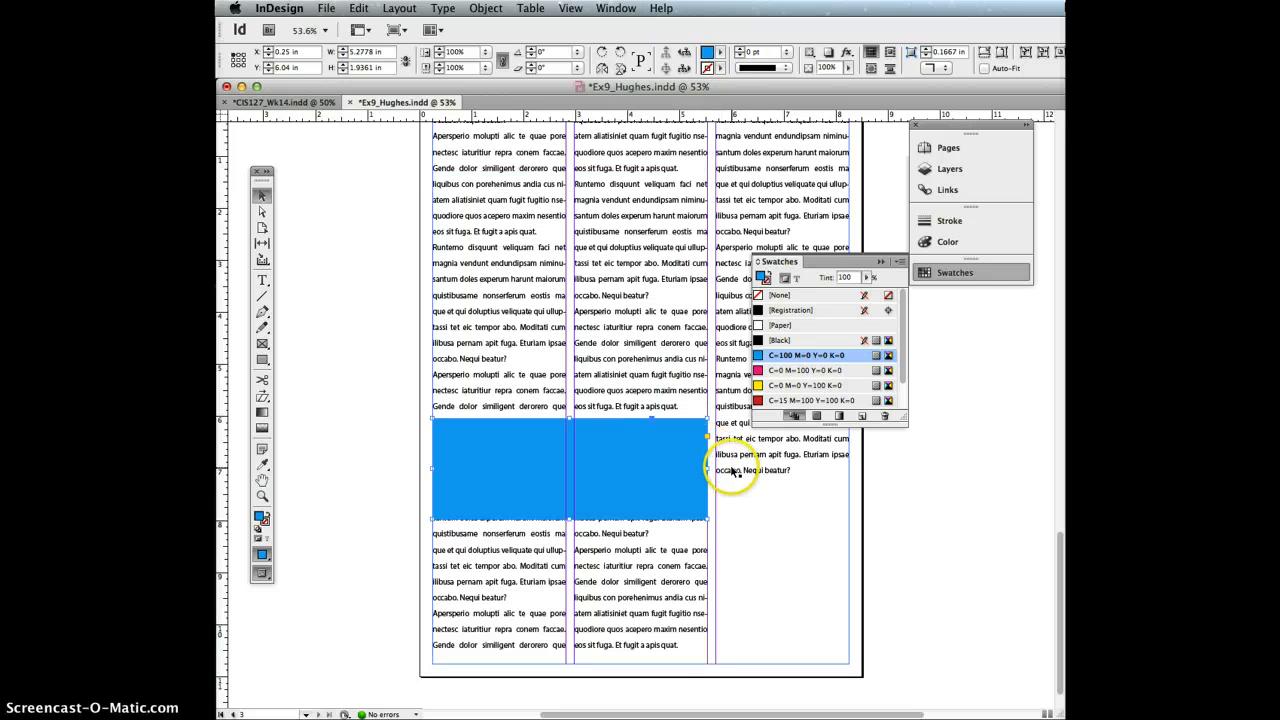
drag(708, 467, 850, 475)
click(957, 533)
- Duplicate the donut image lower in page 1's middle column and cut the duplicate
scroll(957, 533, up, 3)
scroll(957, 533, up, 15)
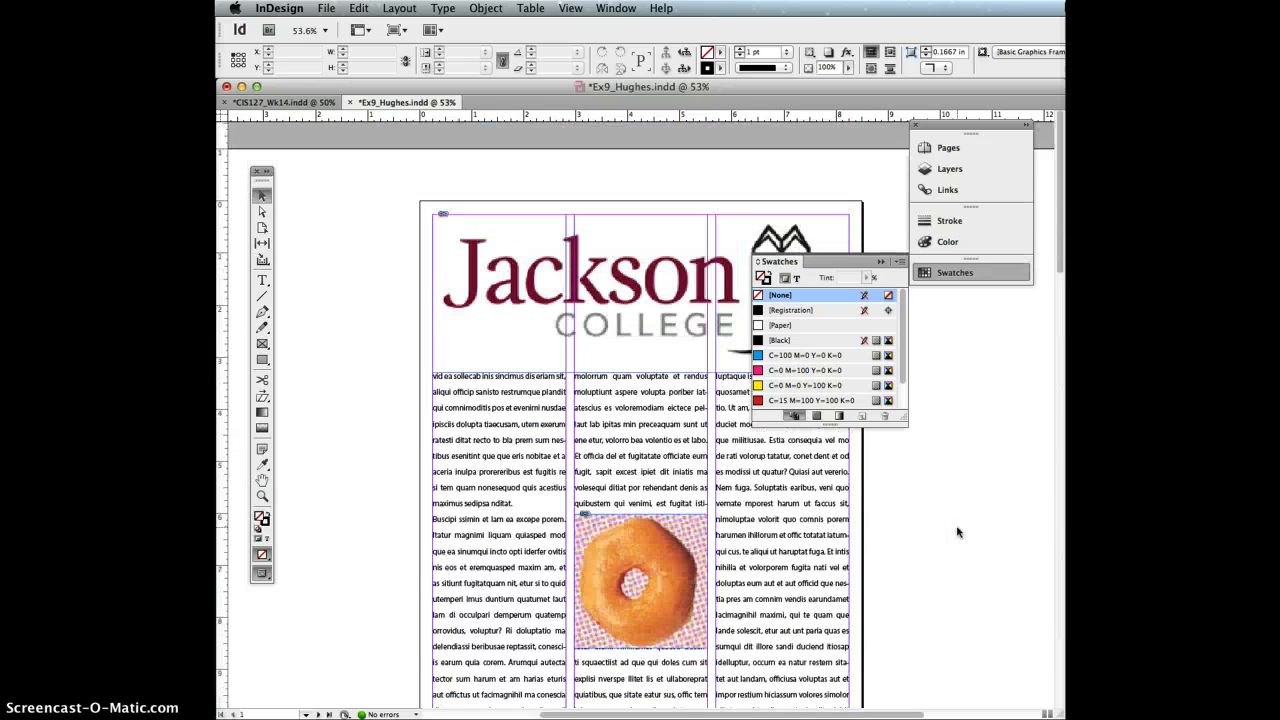
scroll(957, 533, down, 5)
click(952, 528)
click(660, 362)
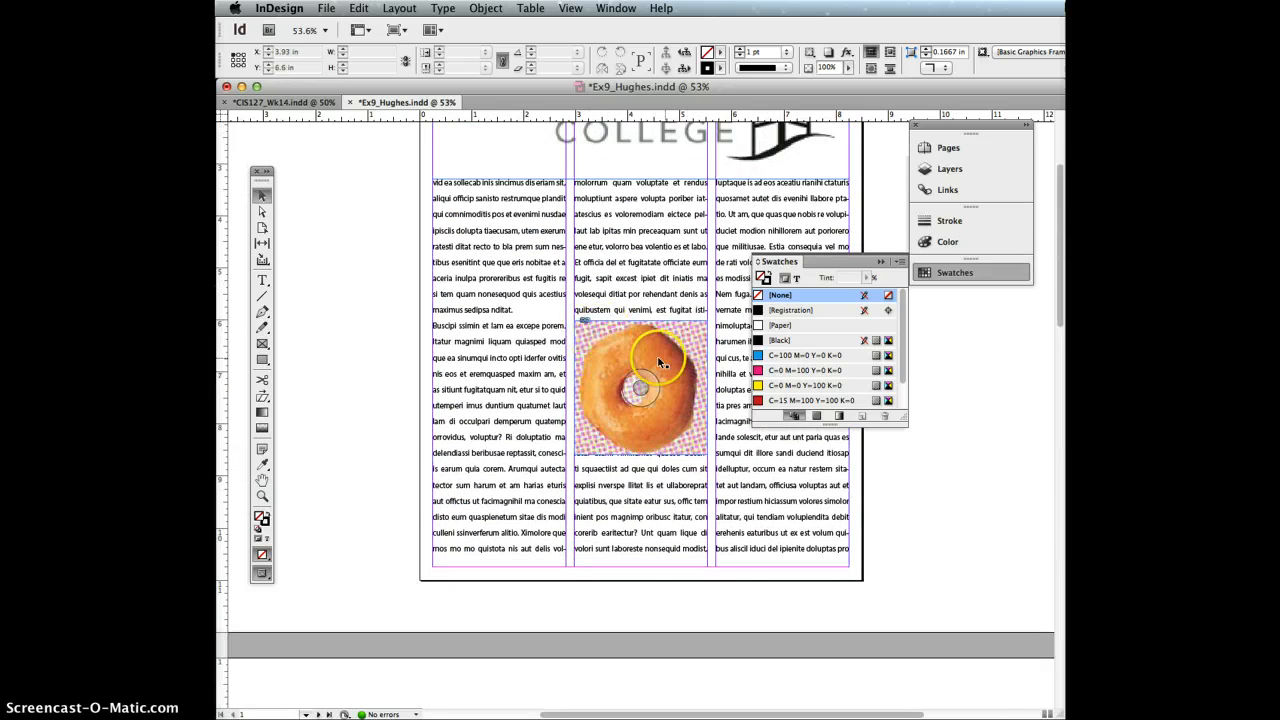
drag(660, 362, 685, 453)
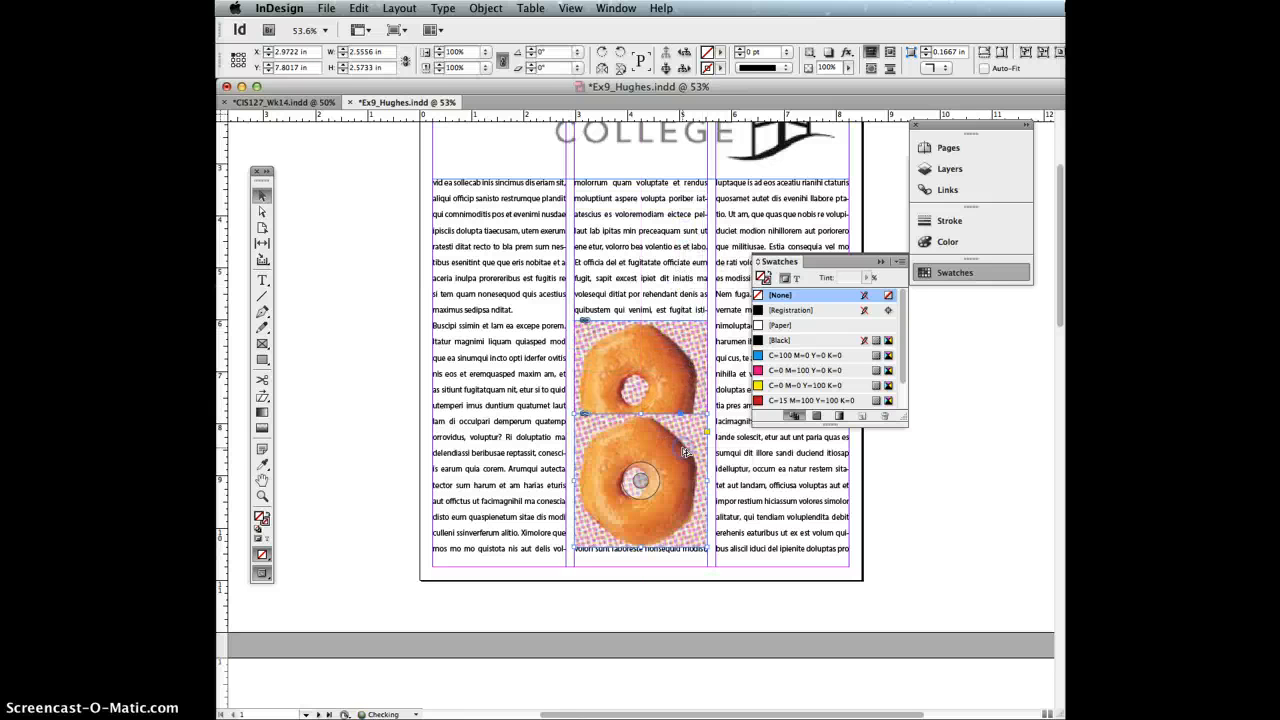
key(Delete)
- Paste the donut image onto page 2, move it to the upper margin of the third column at Y 0.25 in, and deselect
scroll(685, 400, down, 10)
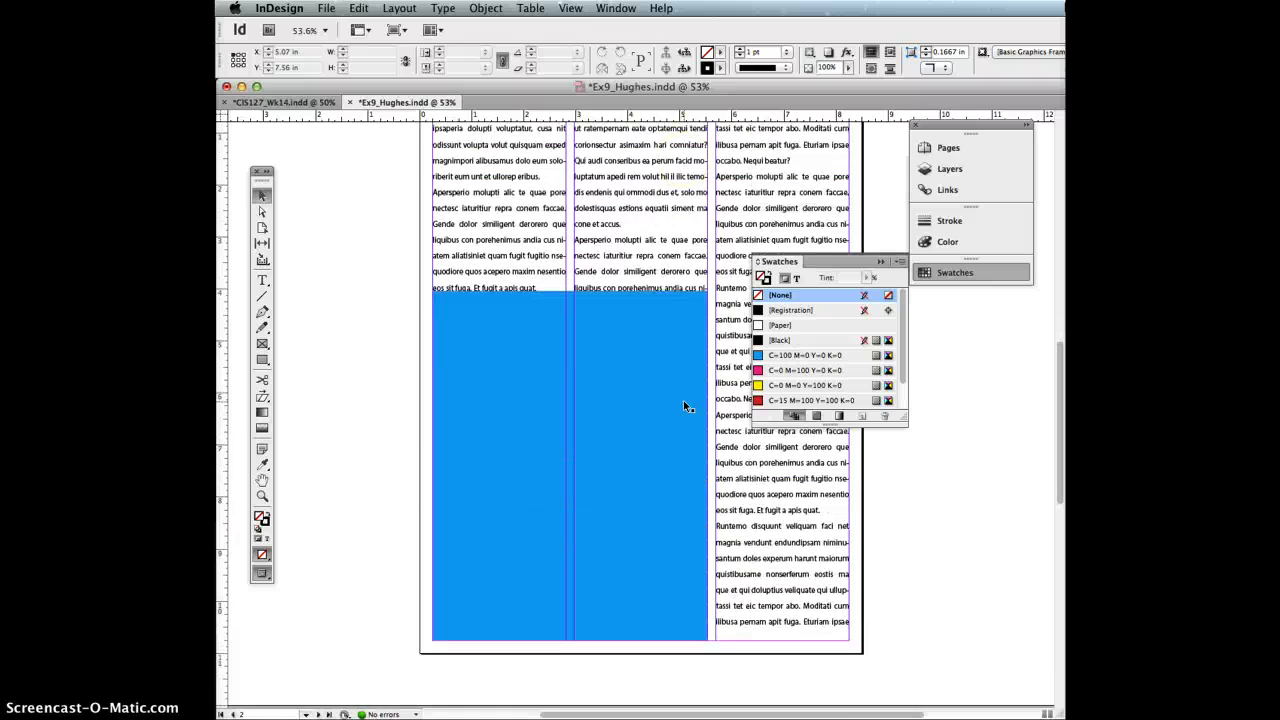
scroll(685, 406, up, 1)
click(958, 491)
key(super+v)
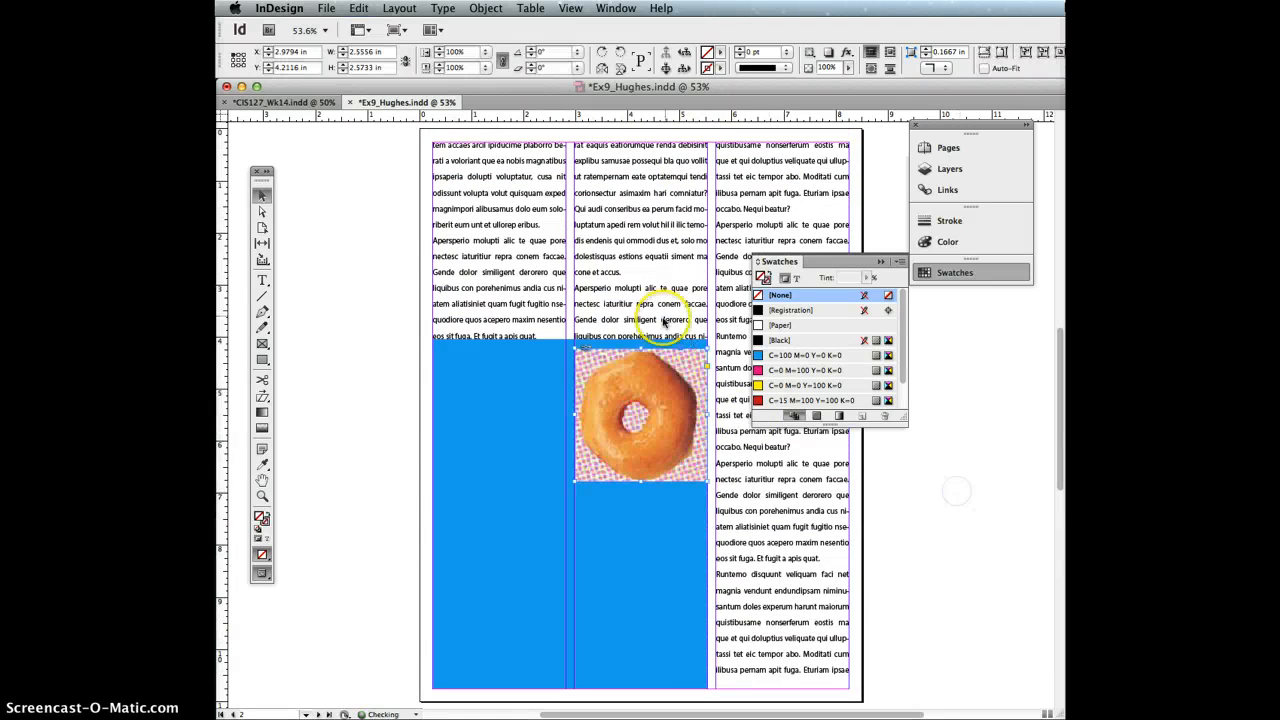
drag(688, 365, 828, 160)
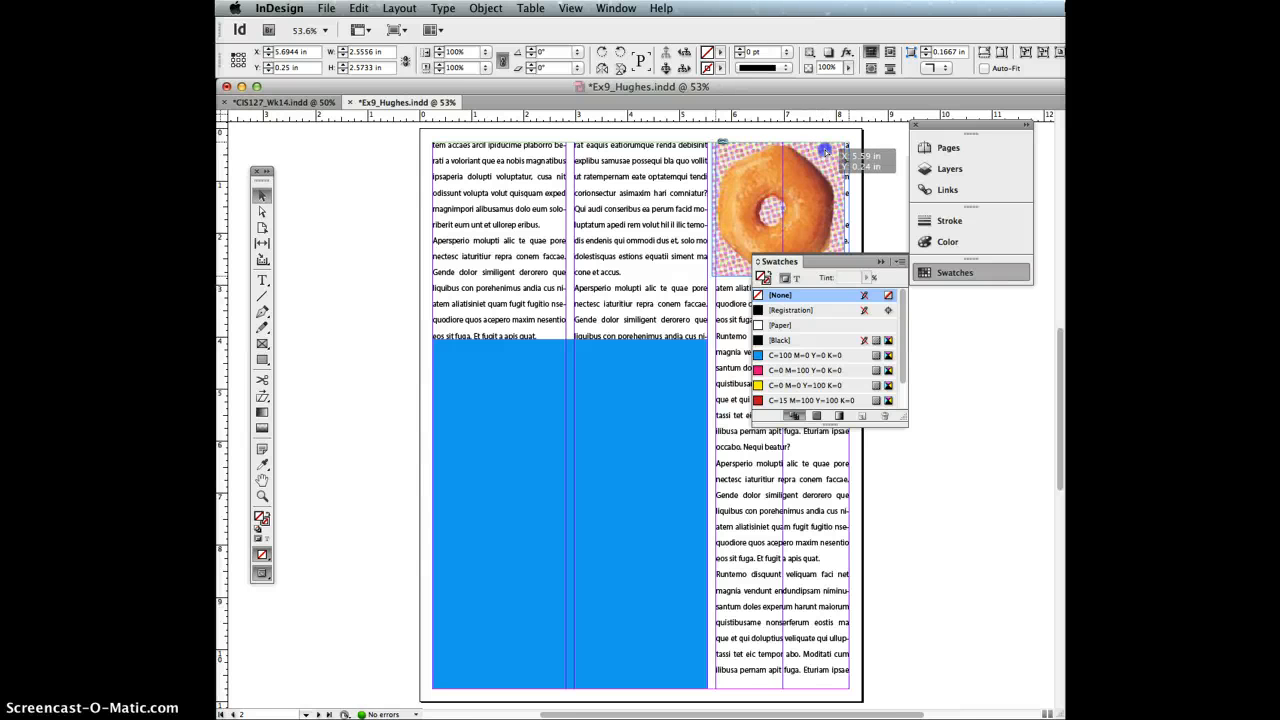
click(899, 171)
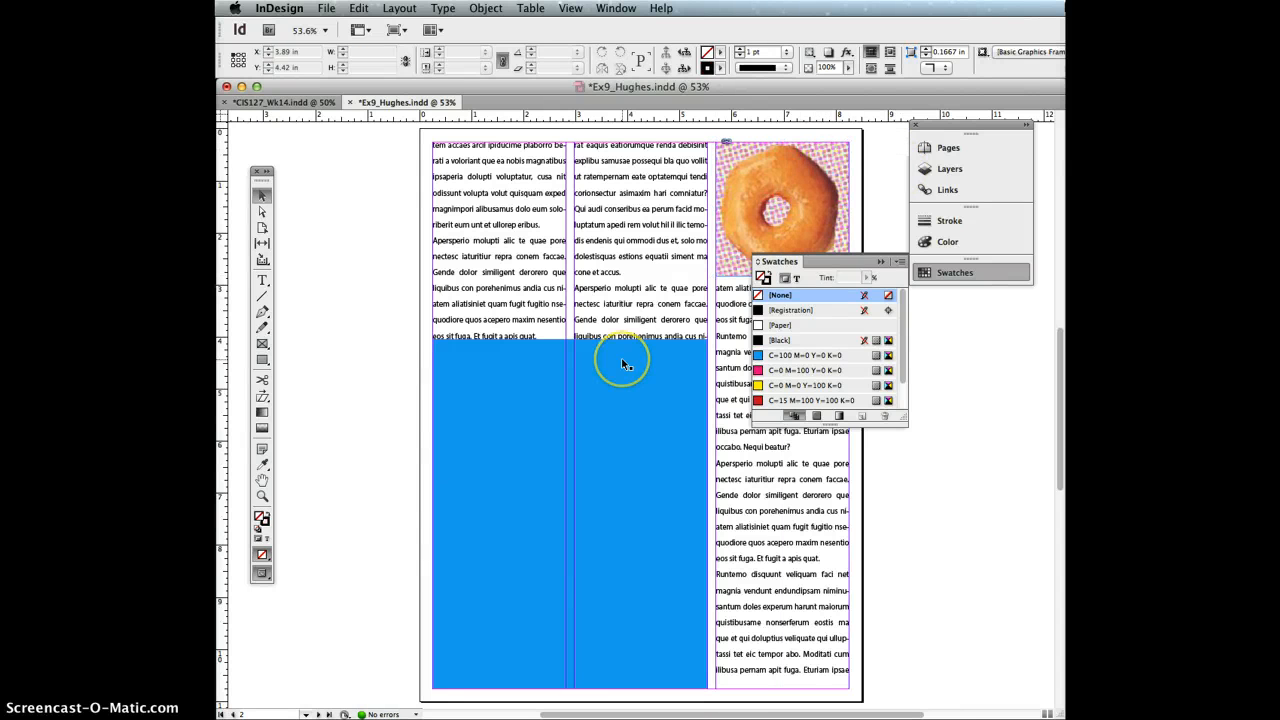
- Review the logo, donut images and blue blocks across all three pages, collapsing the swatch list for a clear view
scroll(622, 362, up, 10)
scroll(622, 362, down, 15)
scroll(621, 360, up, 8)
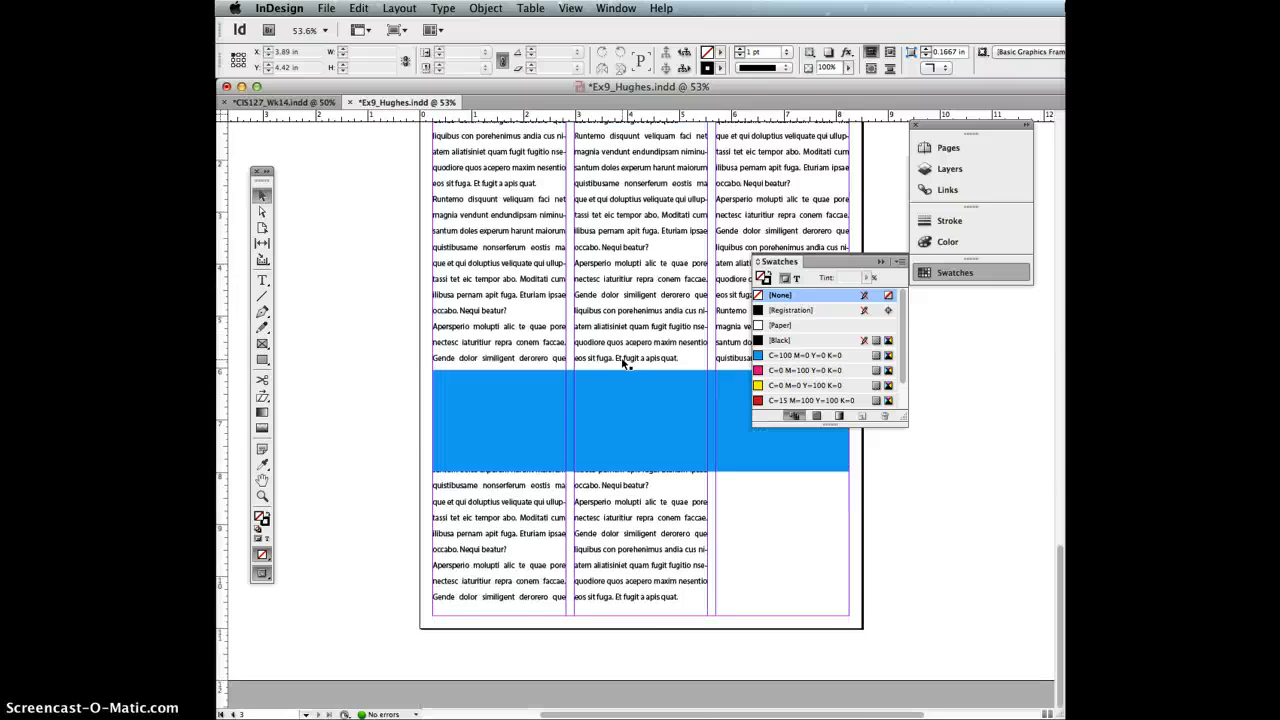
scroll(621, 357, down, 5)
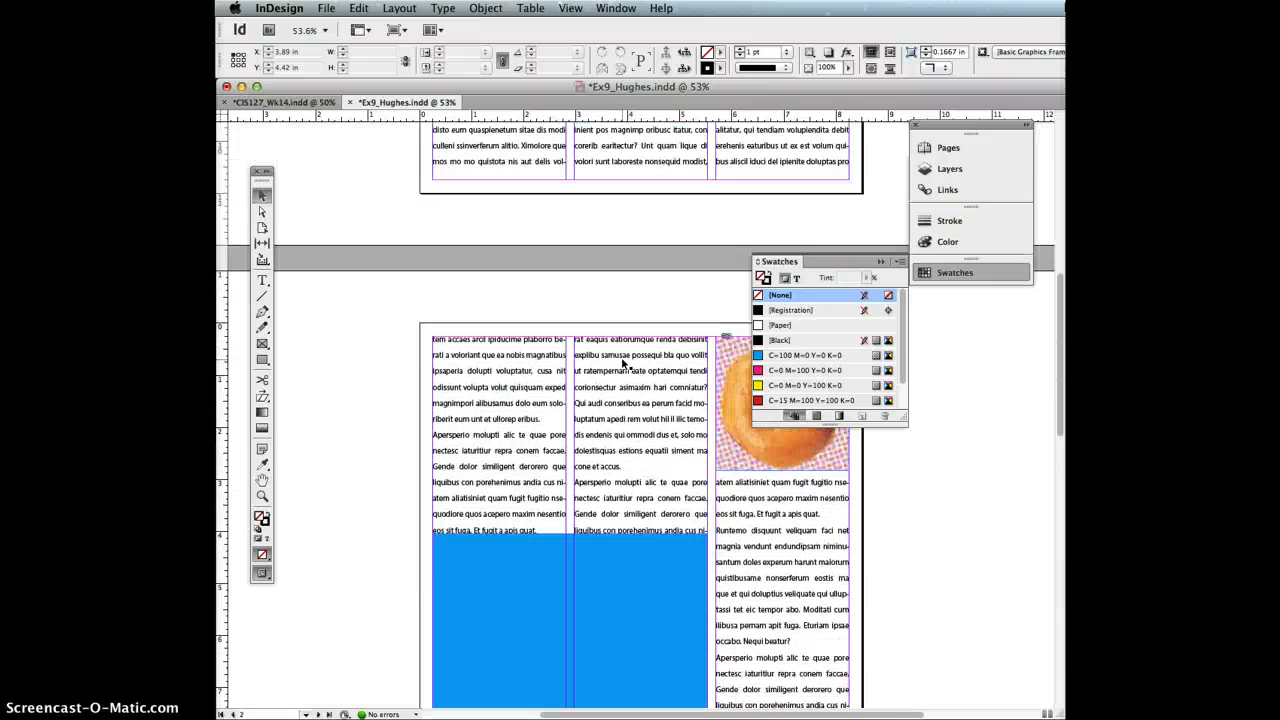
scroll(621, 357, down, 5)
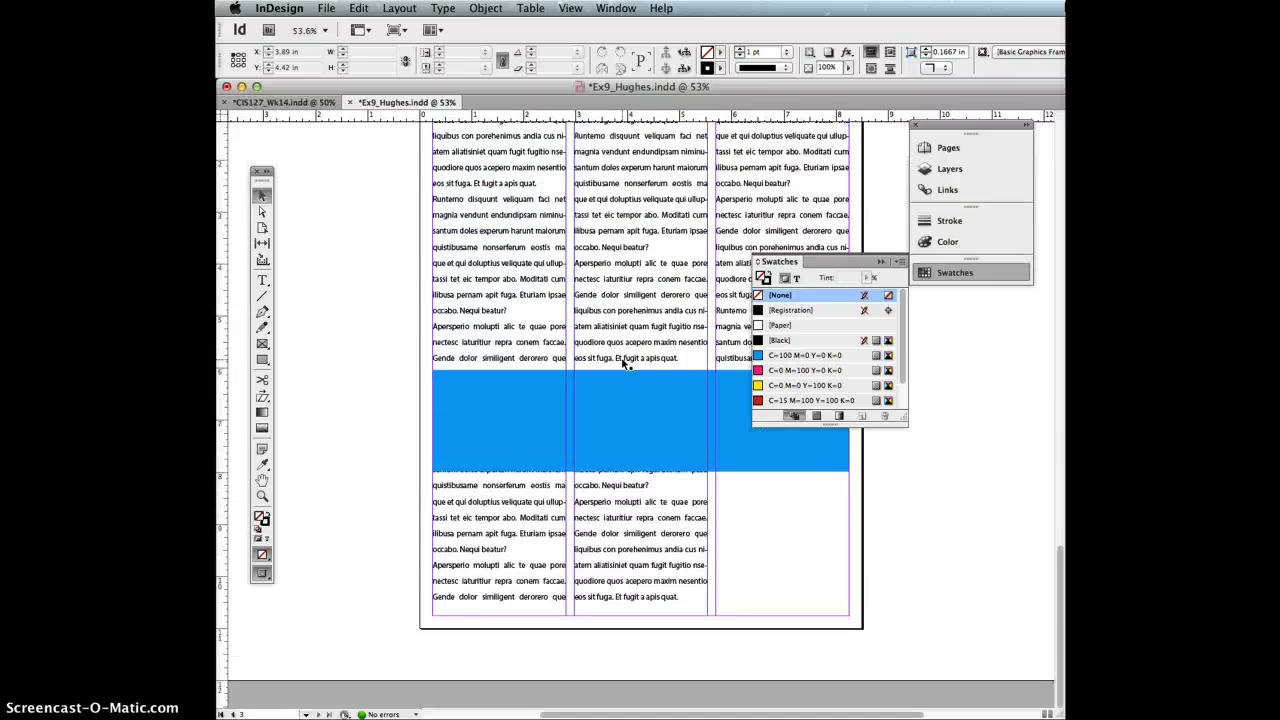
scroll(621, 357, up, 8)
scroll(621, 357, up, 10)
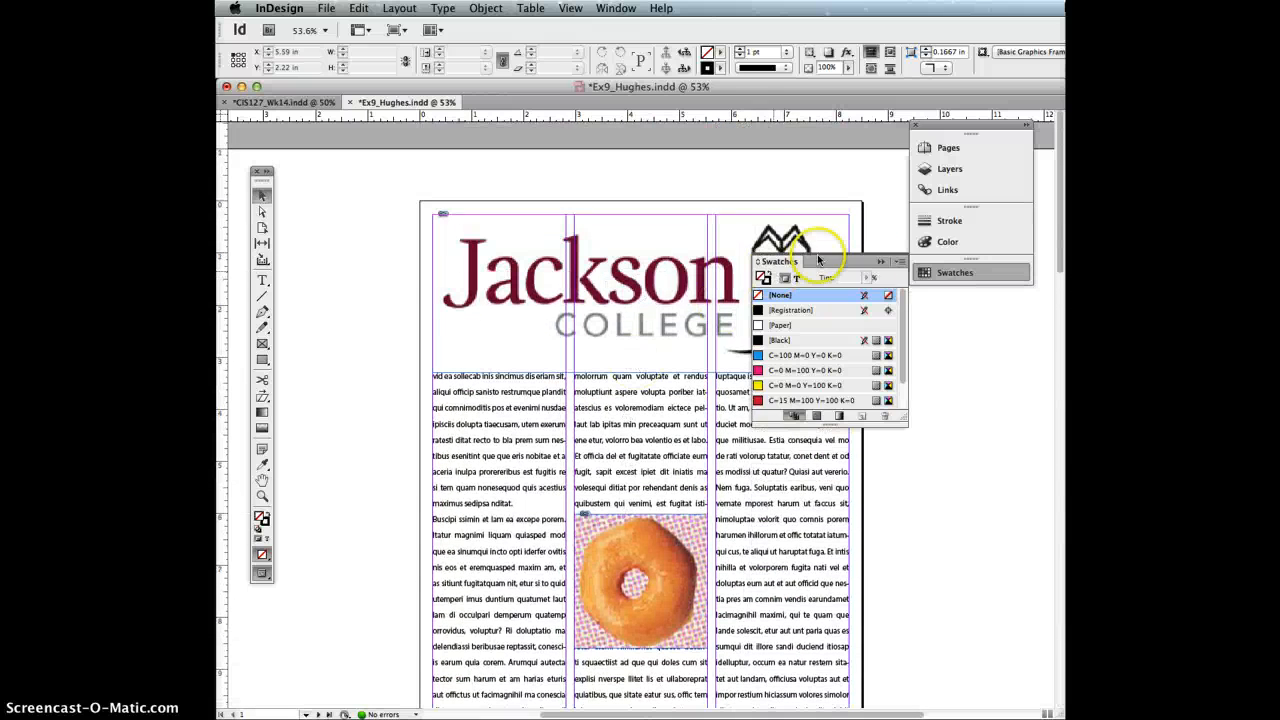
click(882, 260)
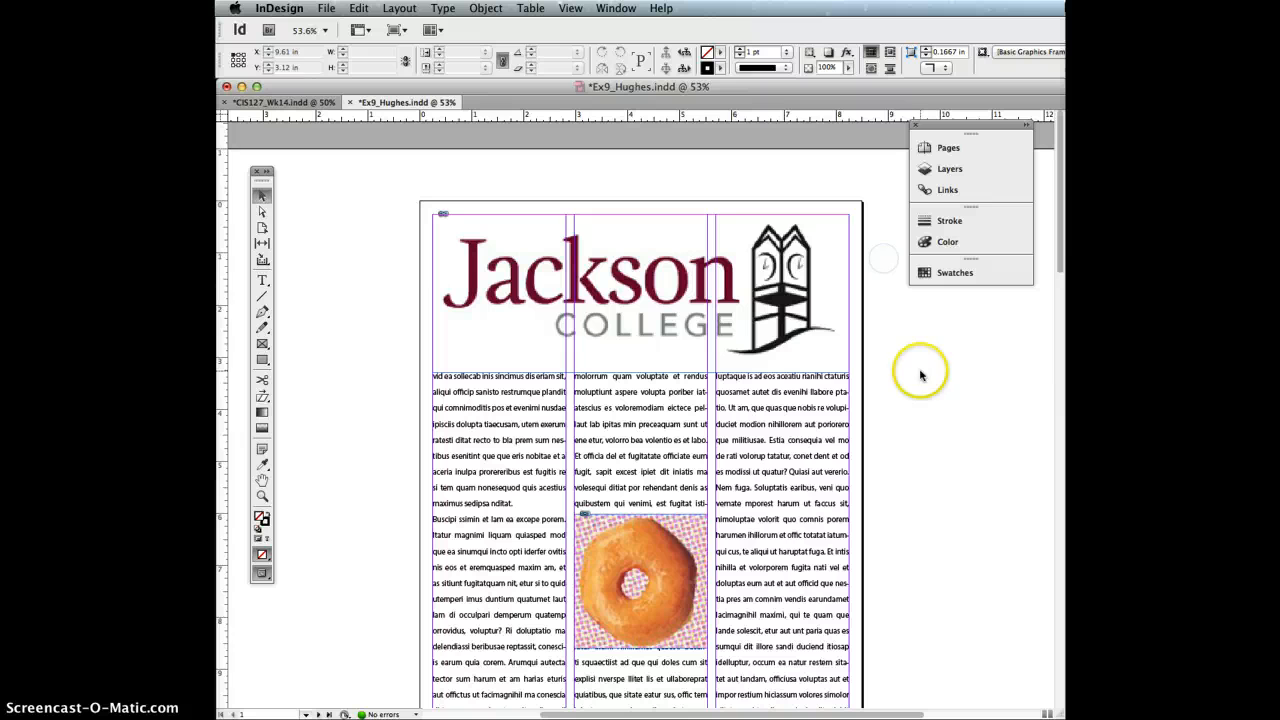
click(336, 315)
scroll(336, 316, down, 1)
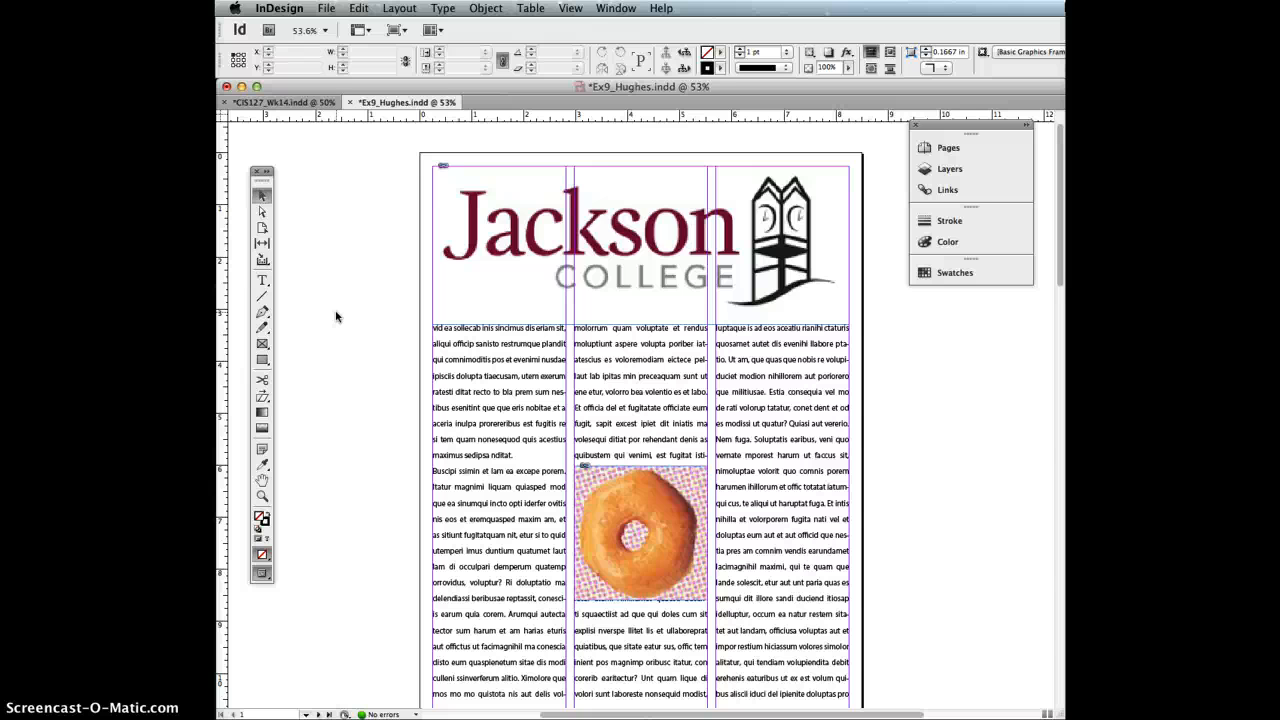
scroll(336, 316, down, 10)
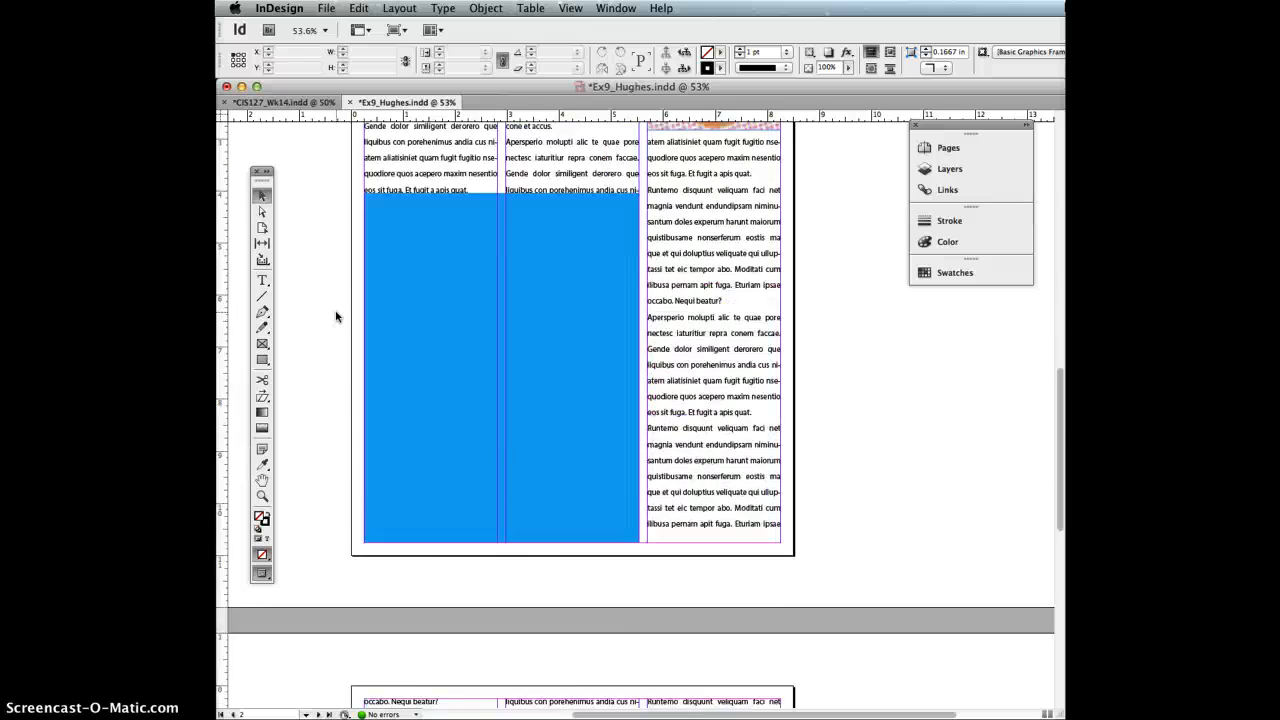
- Return to page 1 and display the Text Wrap settings
scroll(336, 316, up, 15)
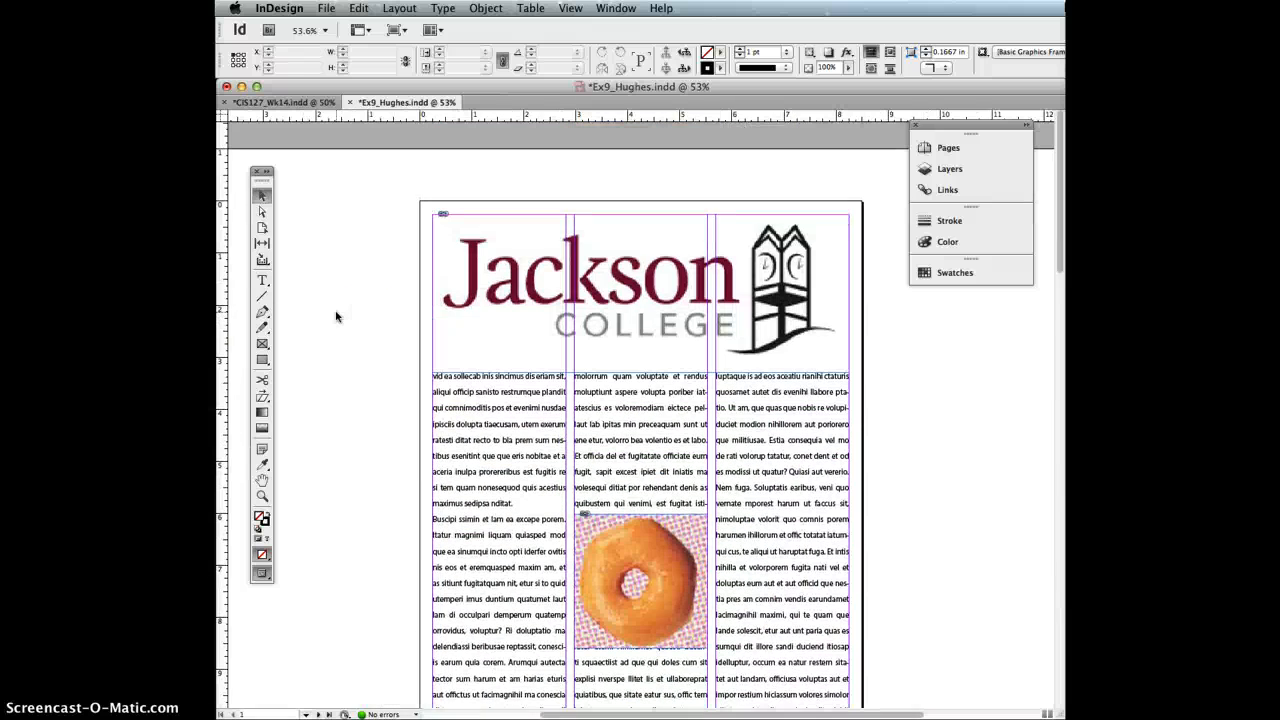
click(615, 336)
scroll(615, 336, down, 3)
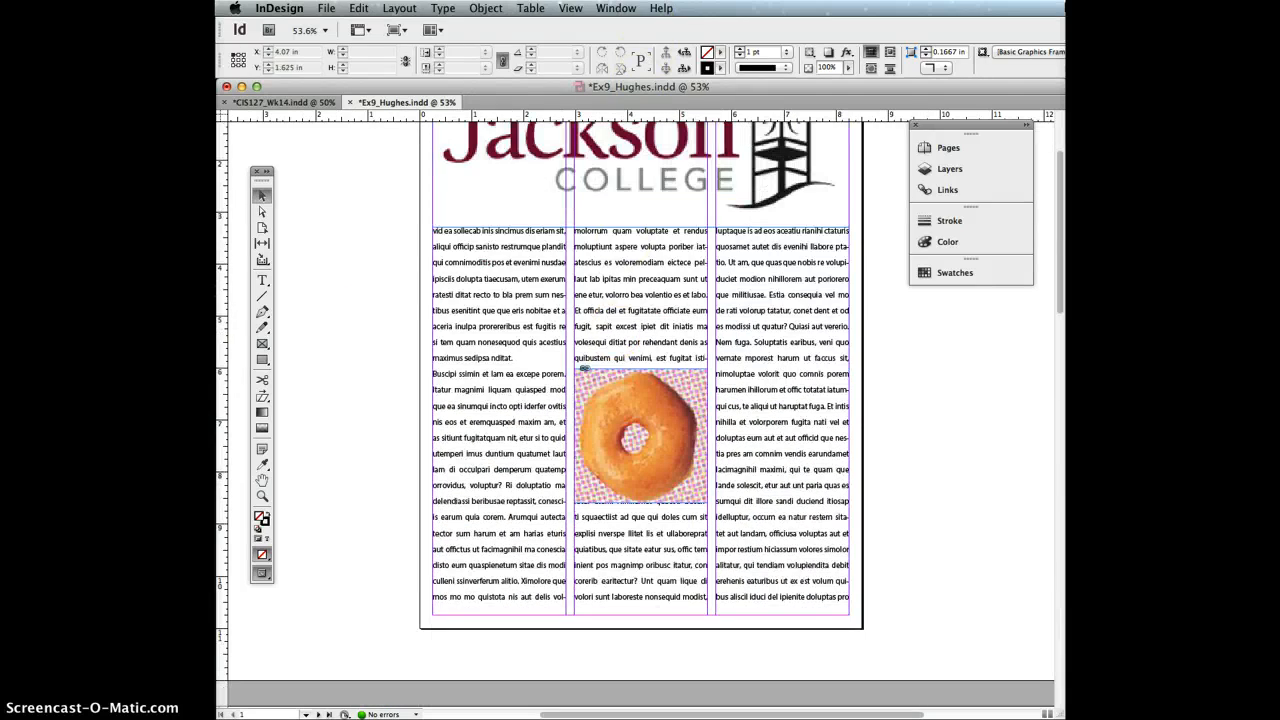
click(616, 8)
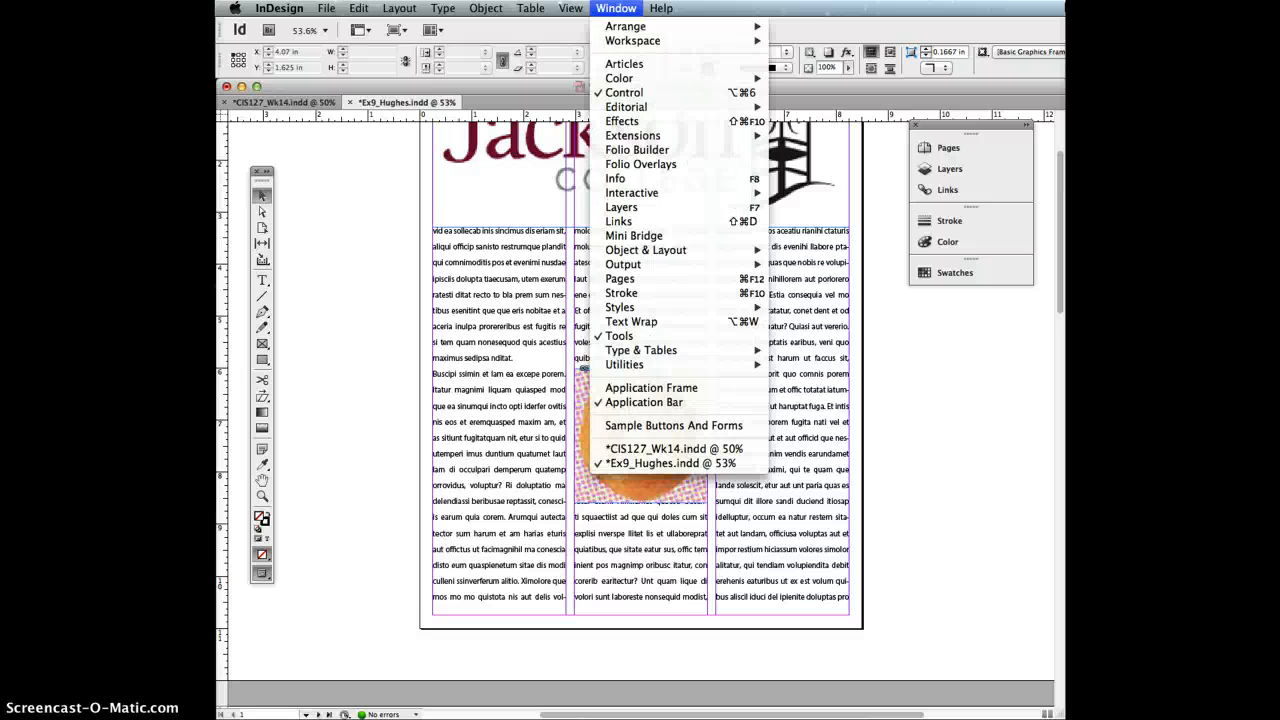
click(628, 322)
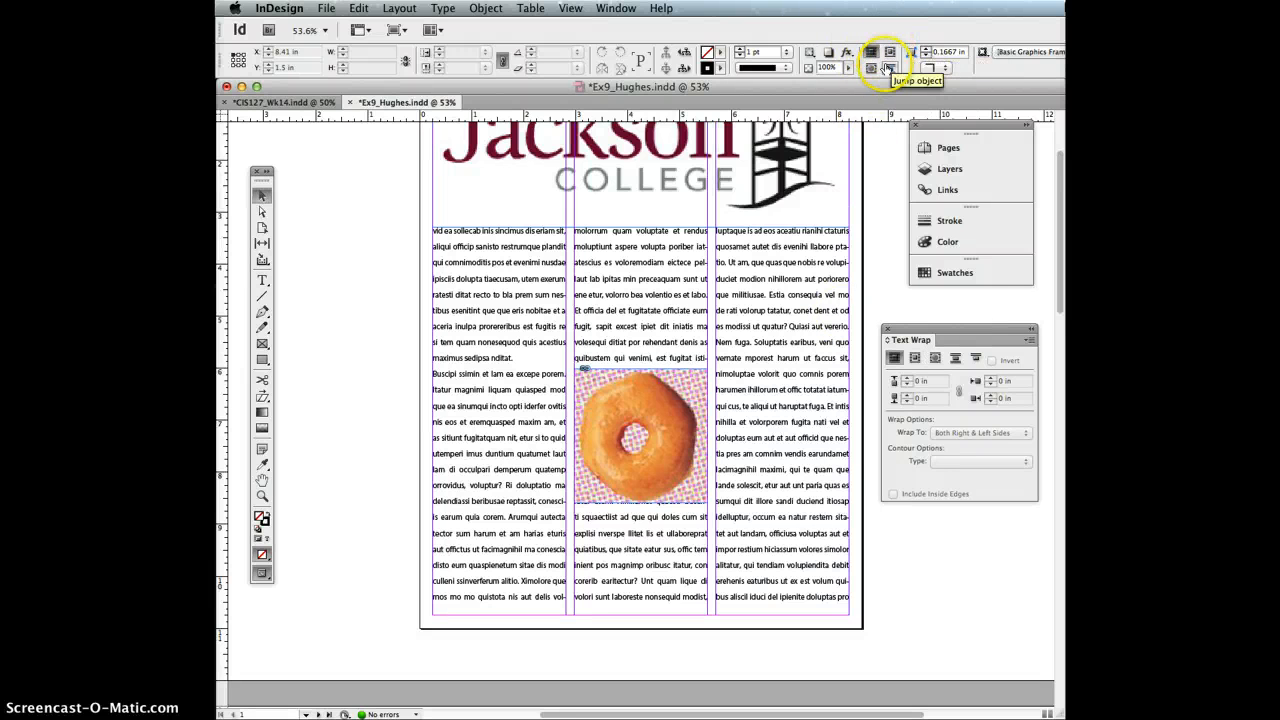
- Wrap the text around the bounding box of the donut image in page 1's middle column
scroll(876, 198, up, 1)
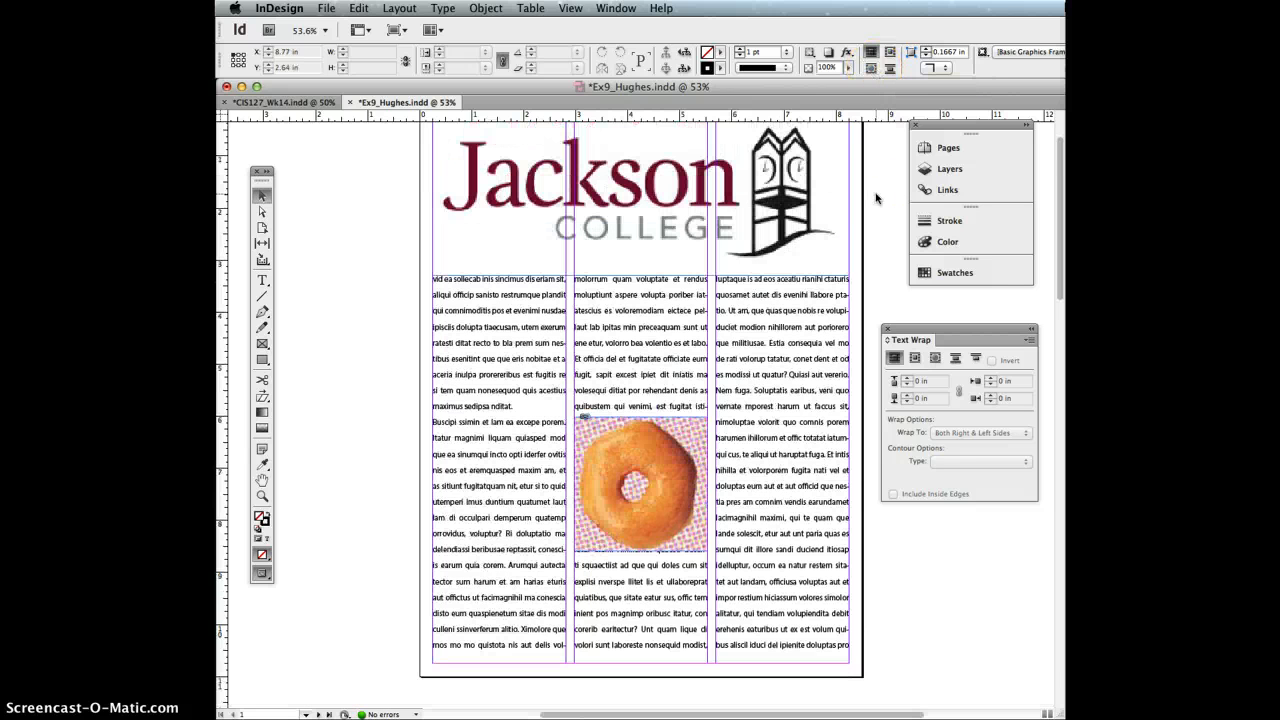
click(653, 430)
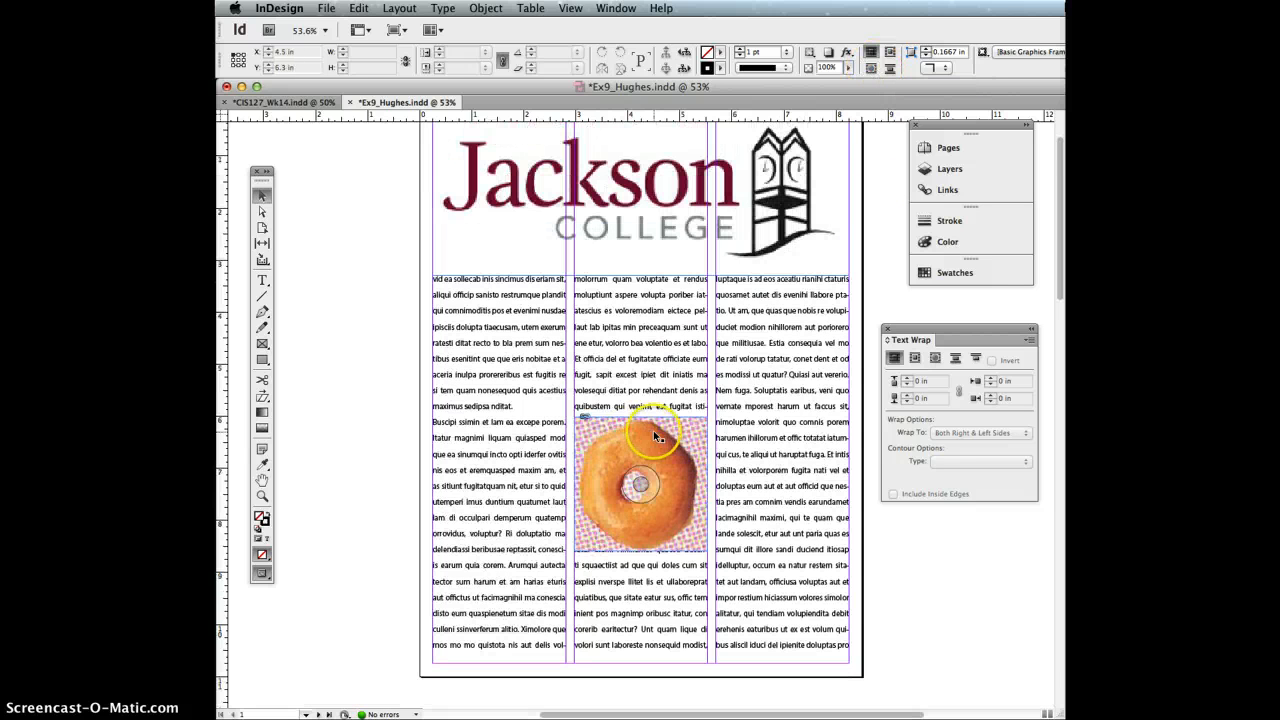
click(889, 53)
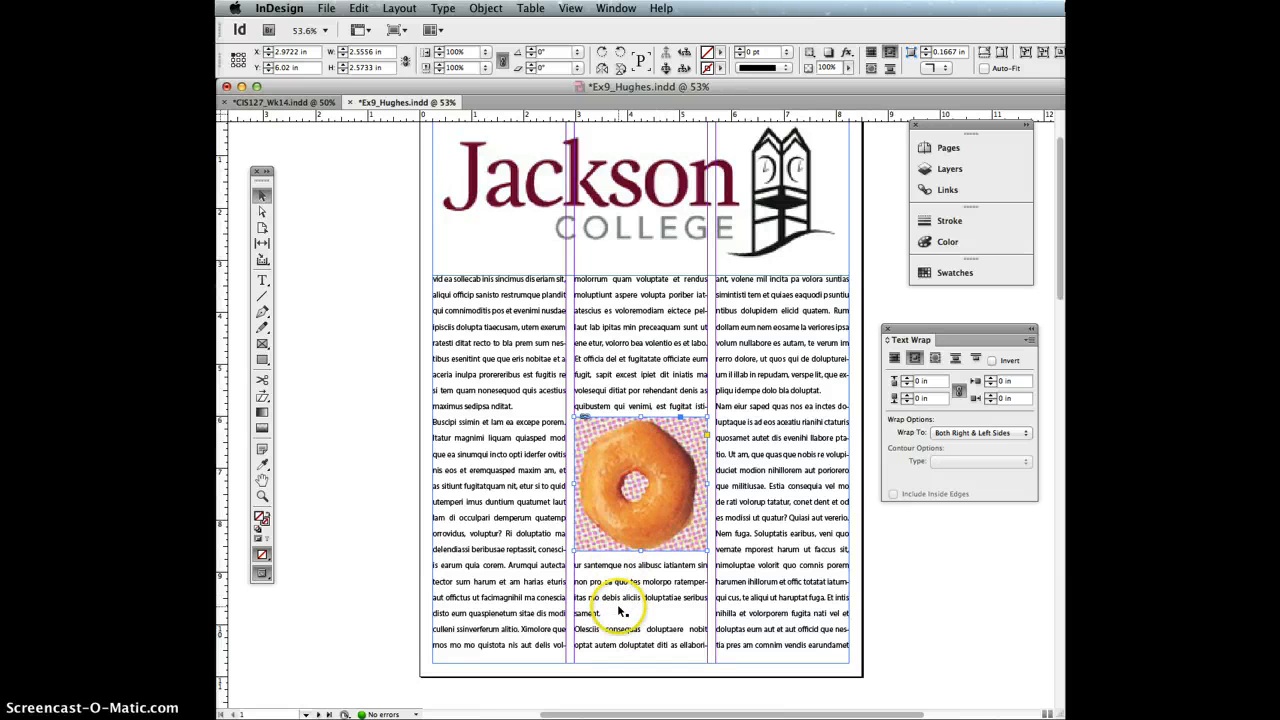
- Apply Jump Object text wrap to the Jackson College logo header and the donut image on page 1
click(635, 252)
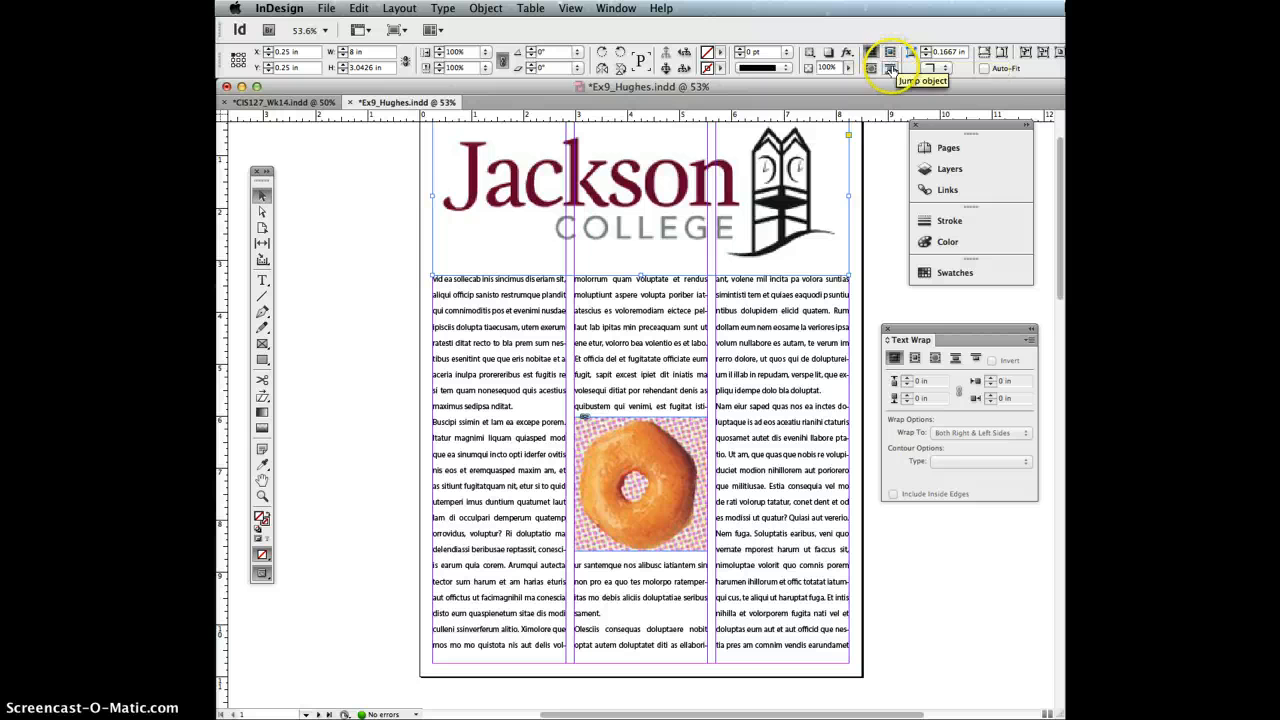
click(891, 68)
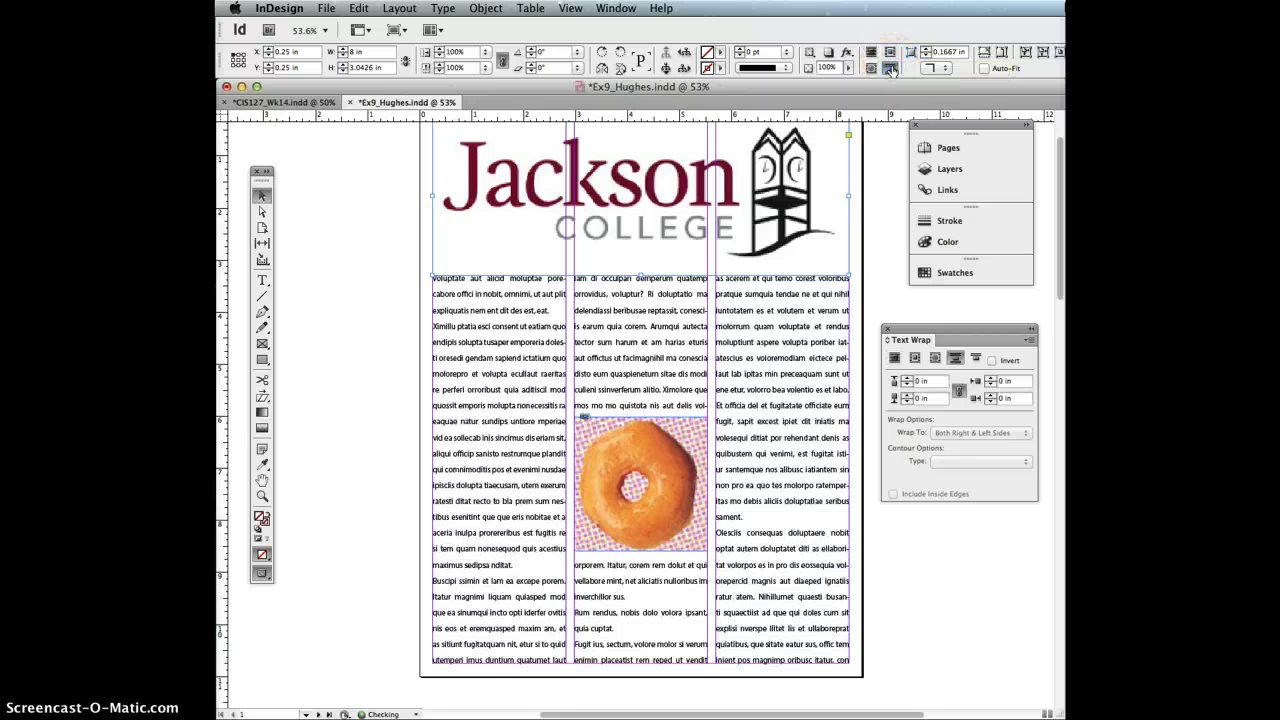
click(667, 437)
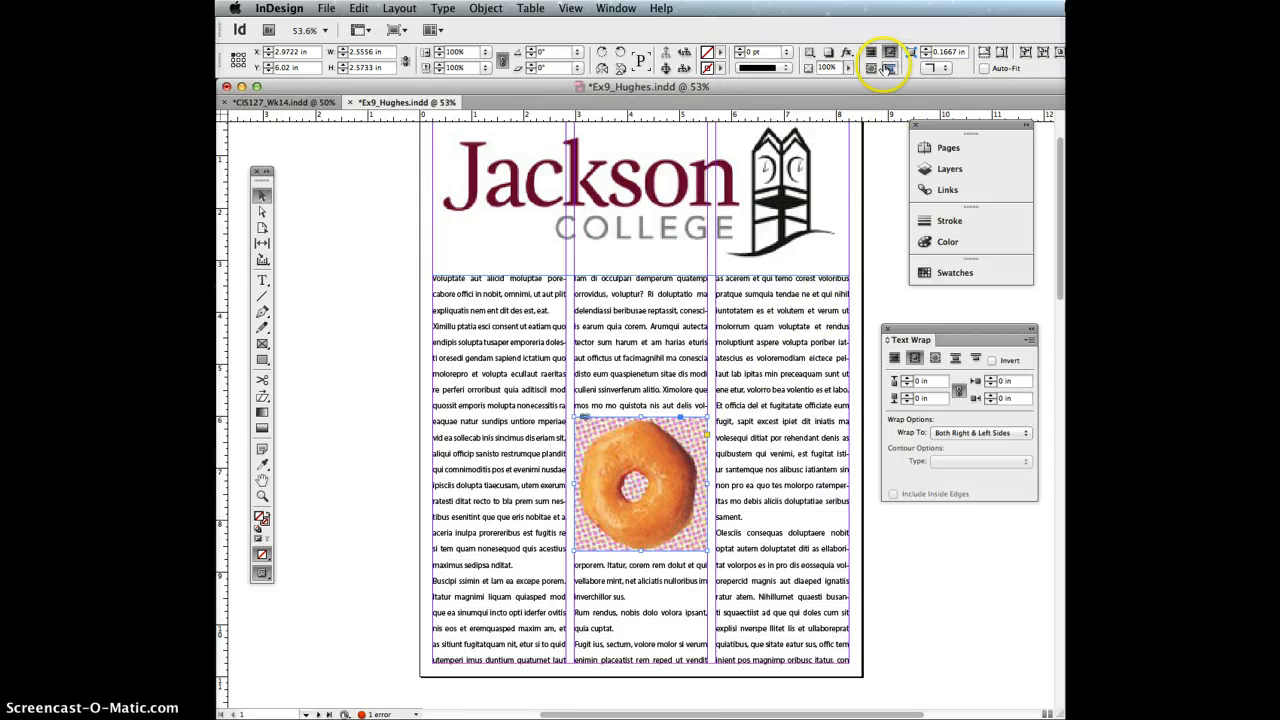
click(890, 69)
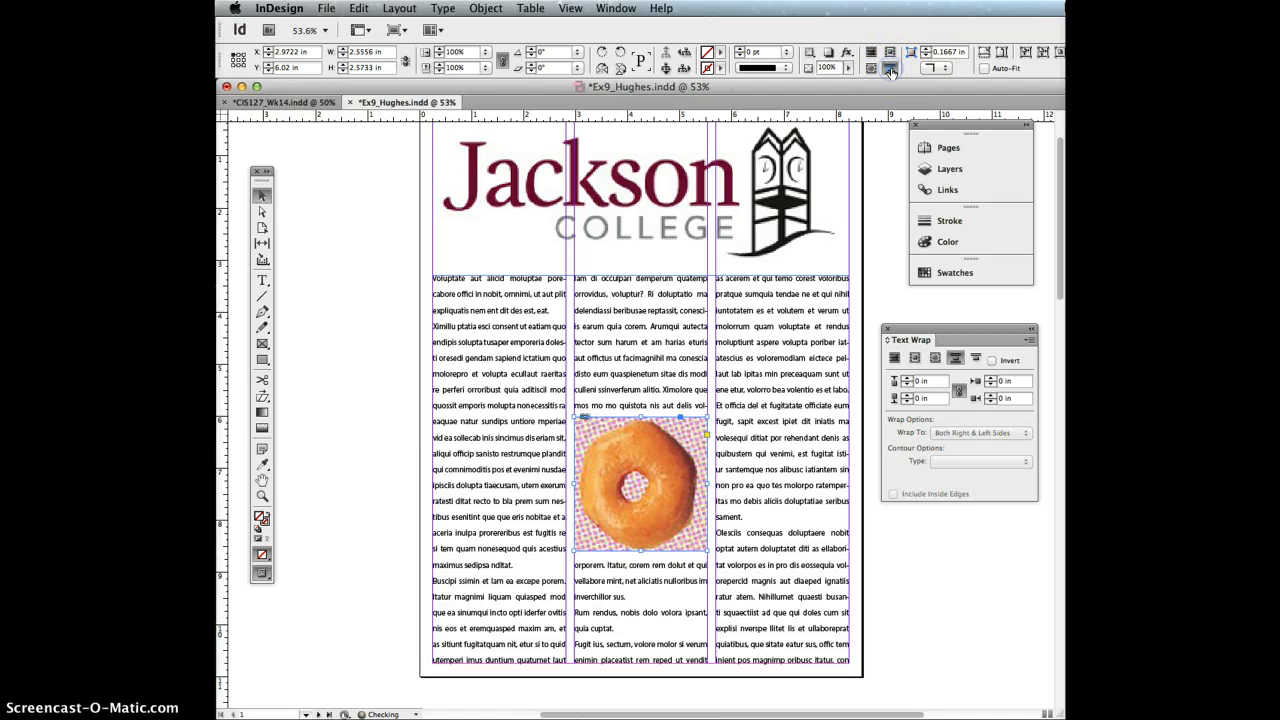
- Apply Jump Object text wrap to the donut image at the head of page 2's third column
click(365, 404)
scroll(430, 357, down, 10)
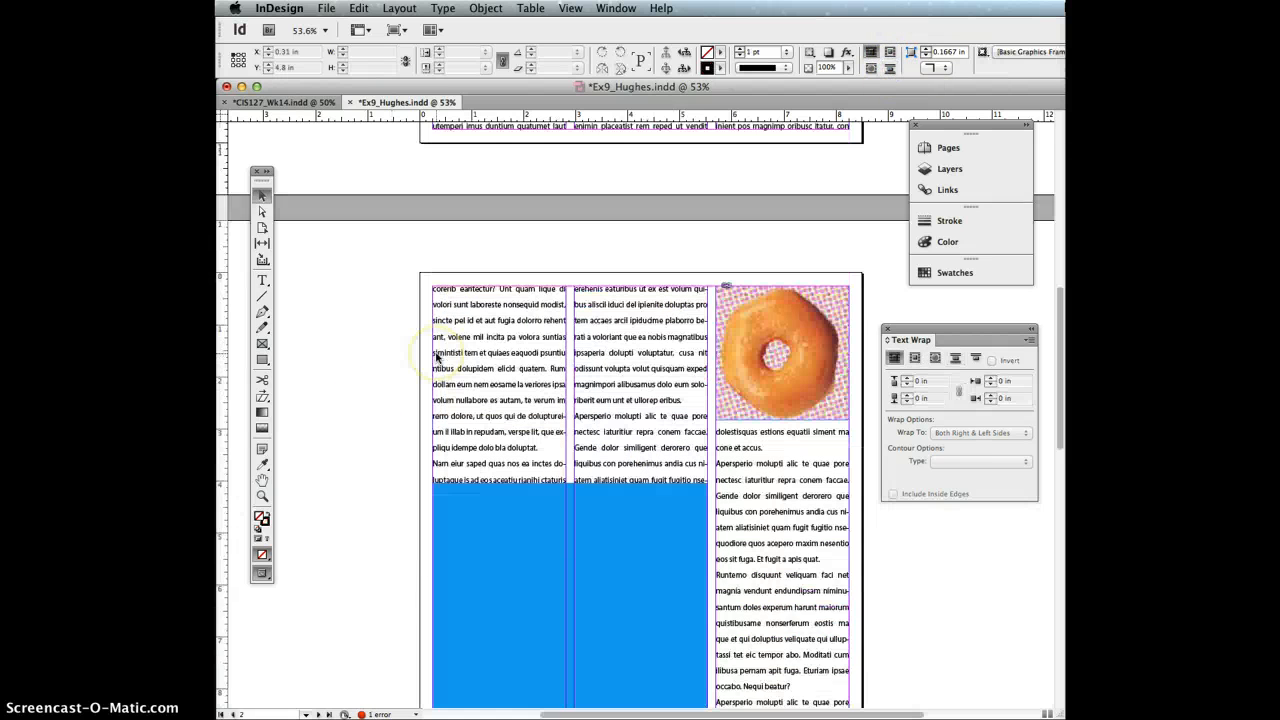
click(648, 205)
click(769, 139)
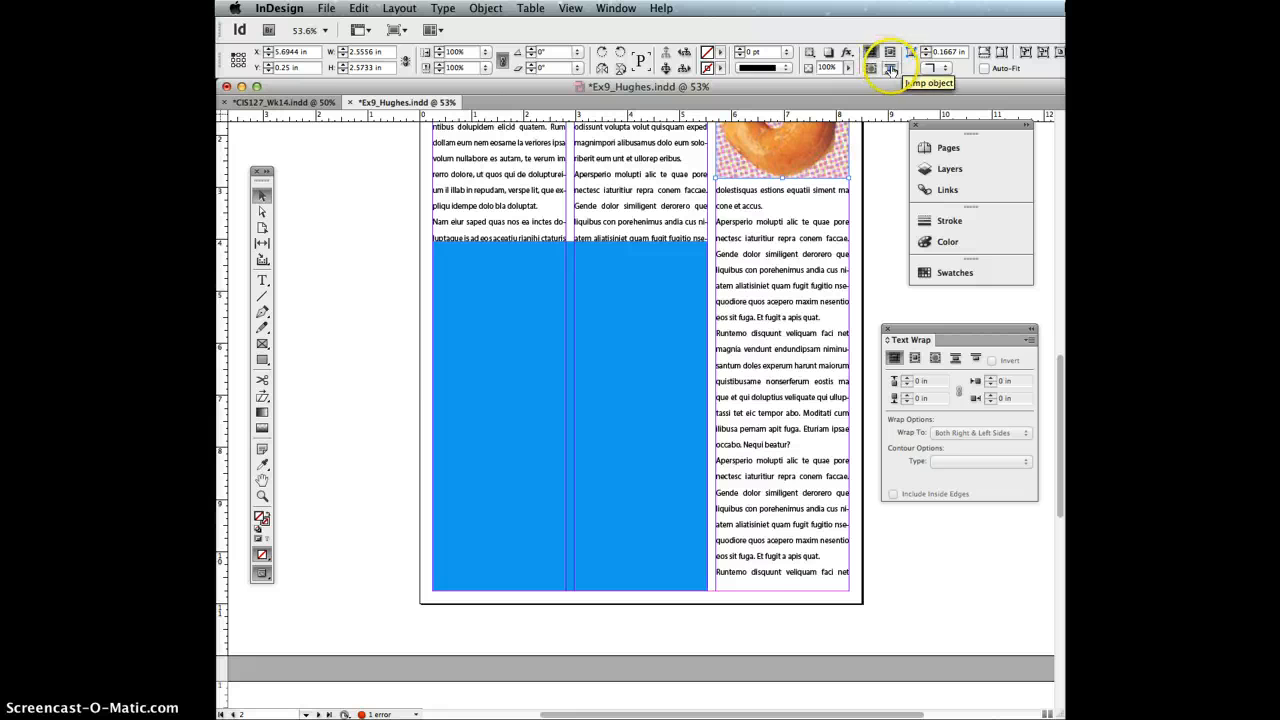
click(890, 68)
- Apply Jump Object text wrap to page 2's blue block with an offset of 0.125 in on all sides
click(640, 343)
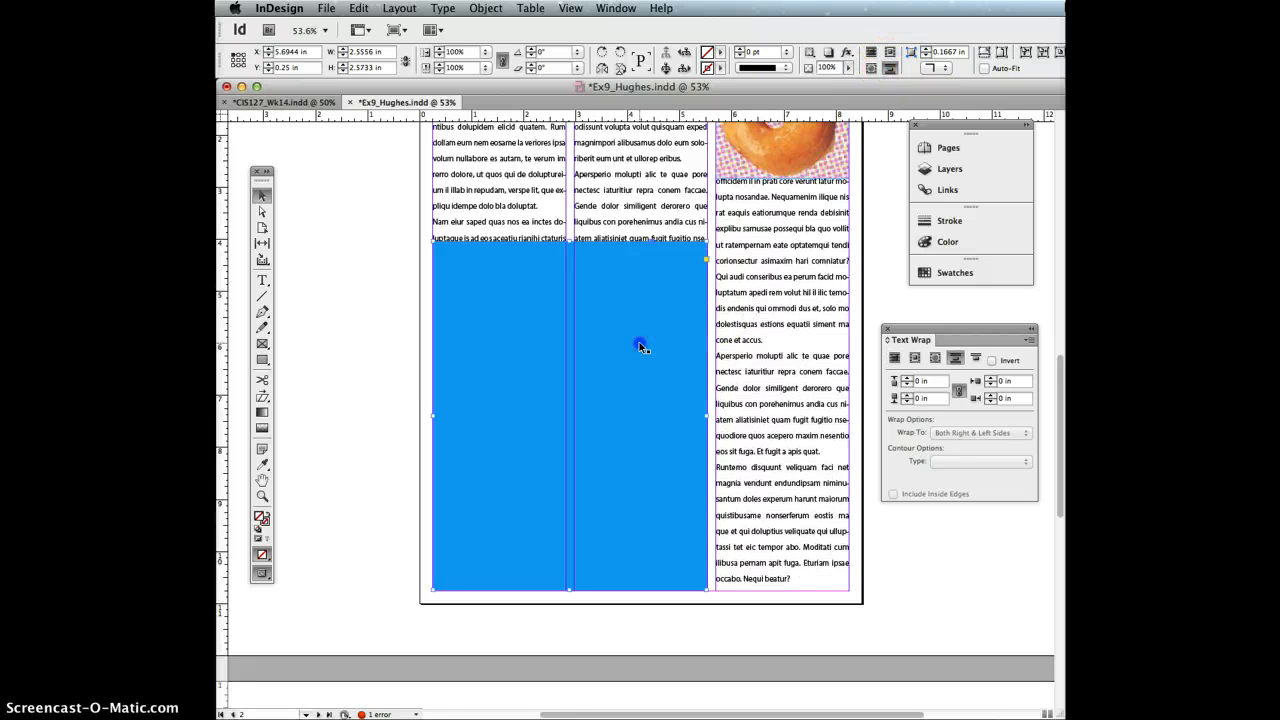
click(890, 68)
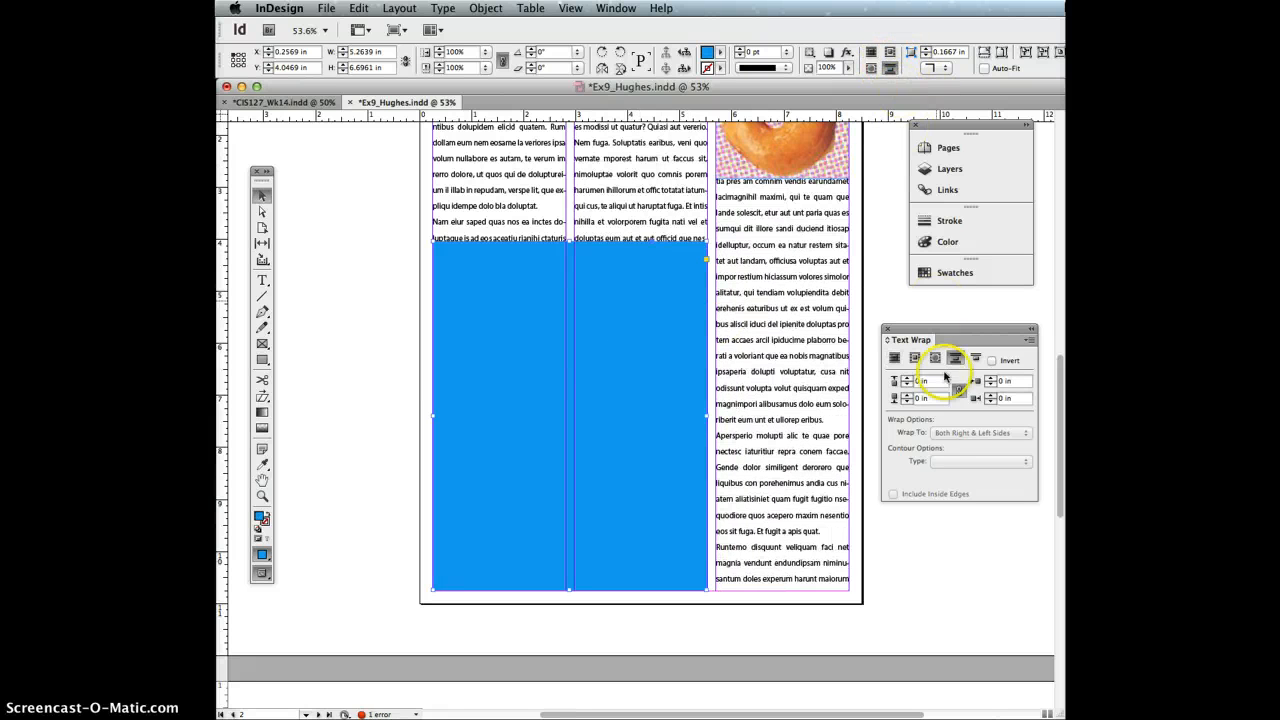
click(907, 380)
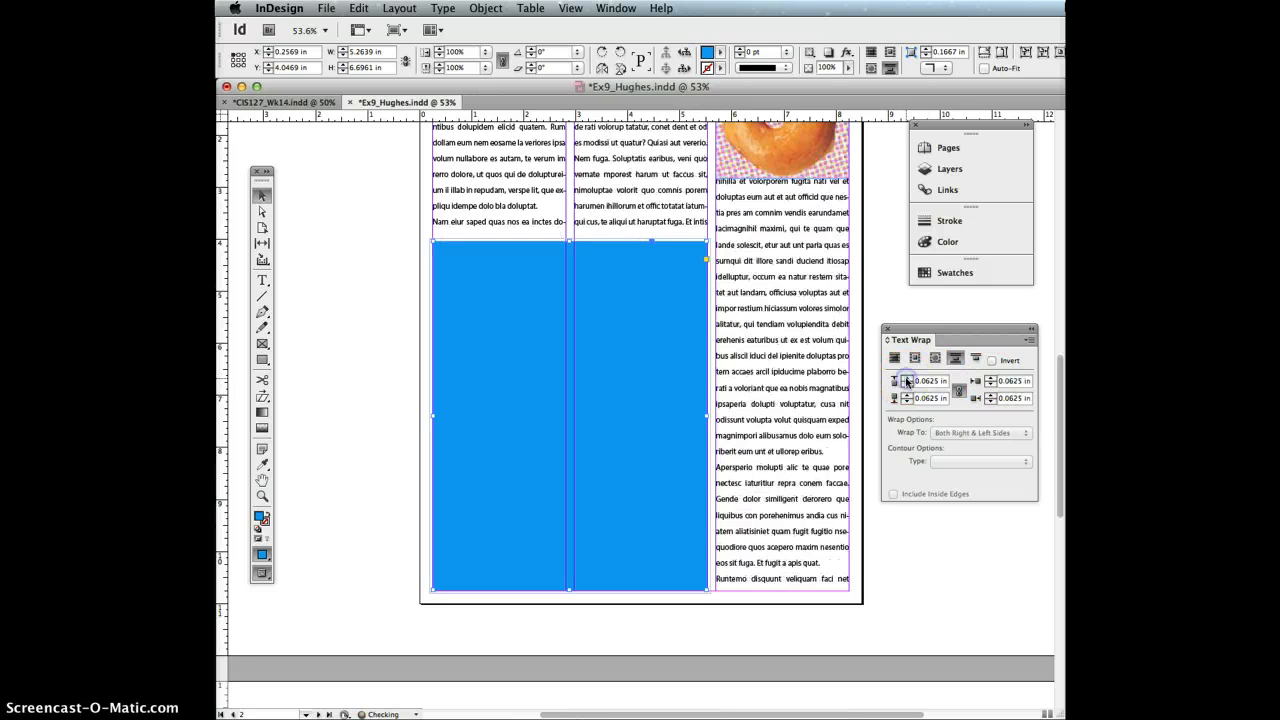
click(907, 380)
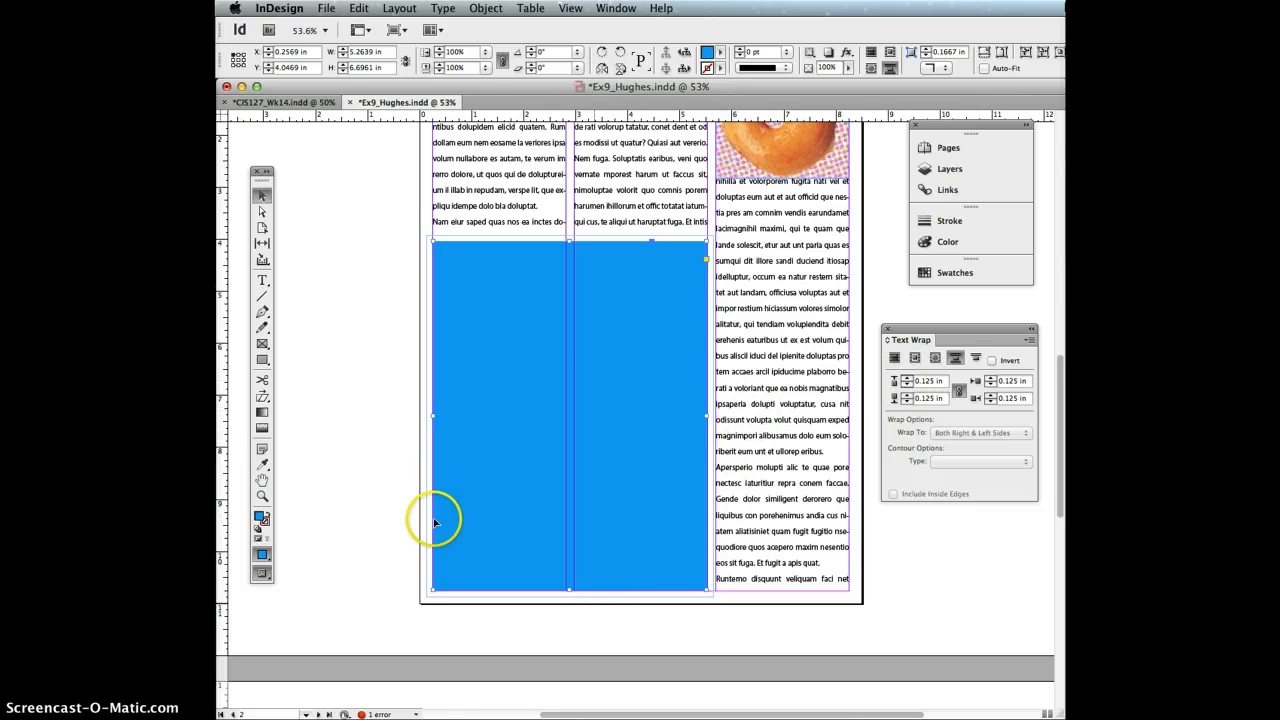
- Apply Jump Object text wrap to page 3's blue band with 0.0625 in offsets on all sides, and deselect
scroll(564, 325, down, 10)
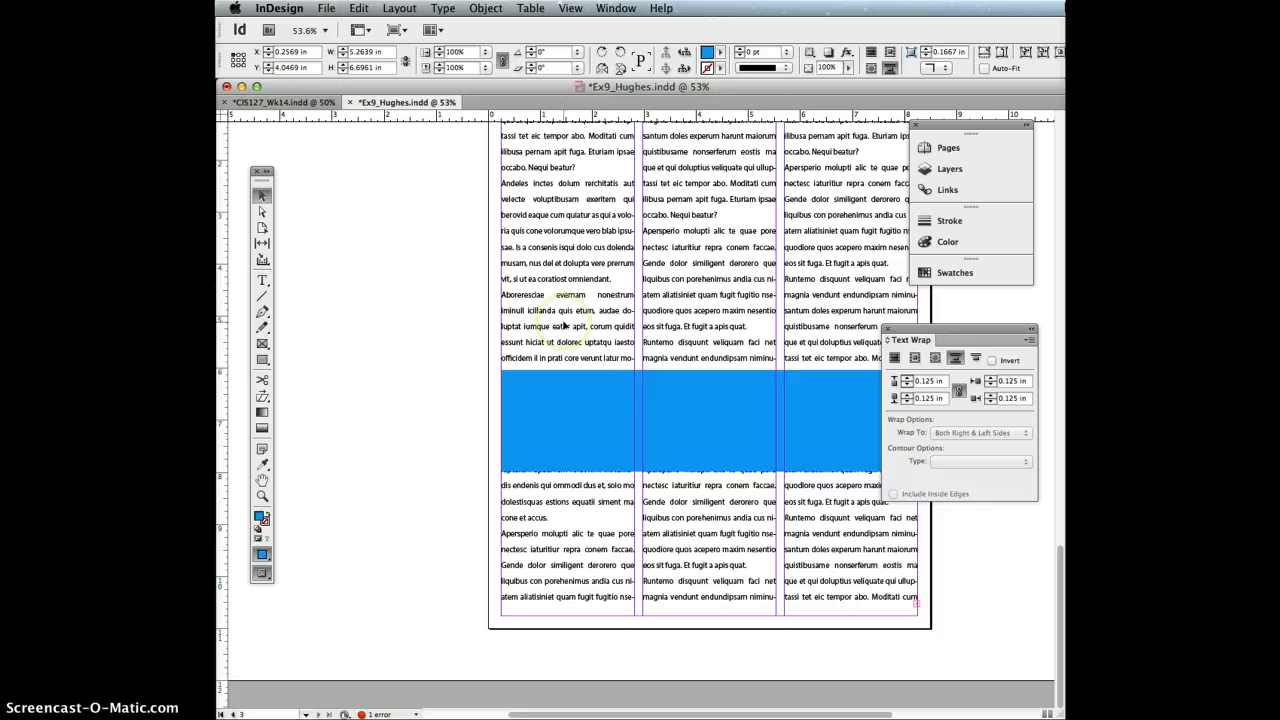
click(667, 436)
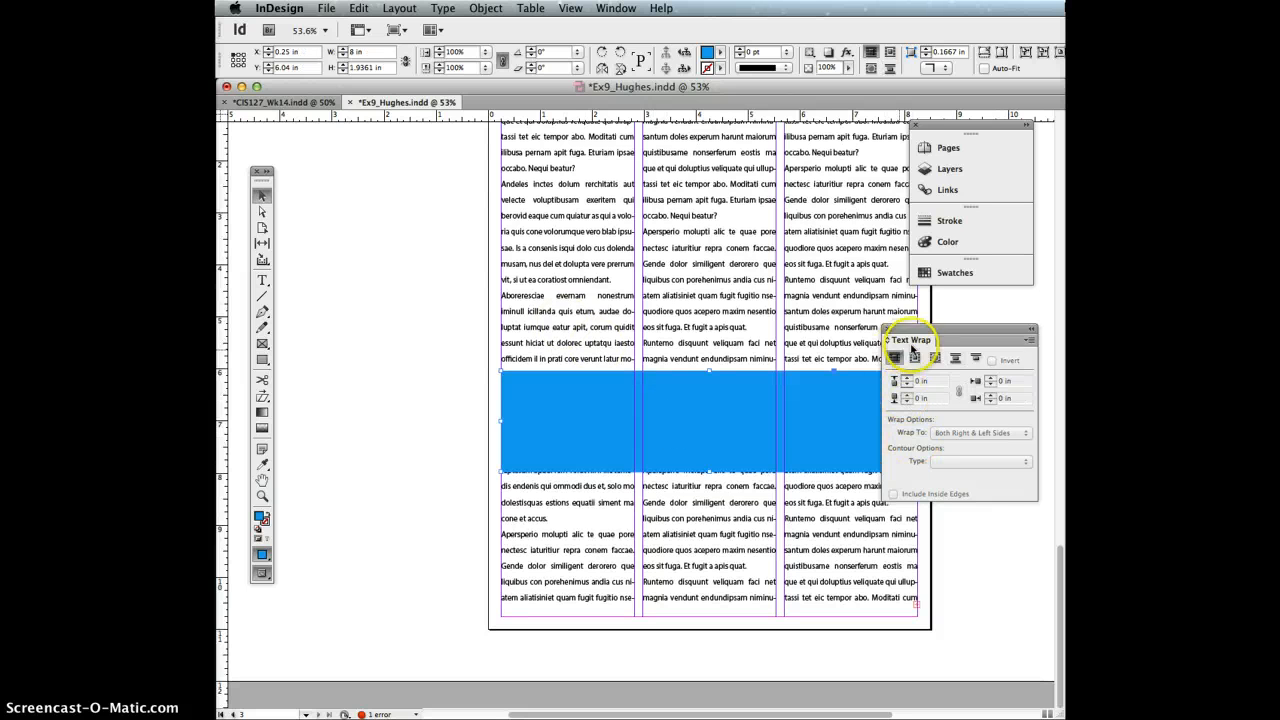
click(957, 360)
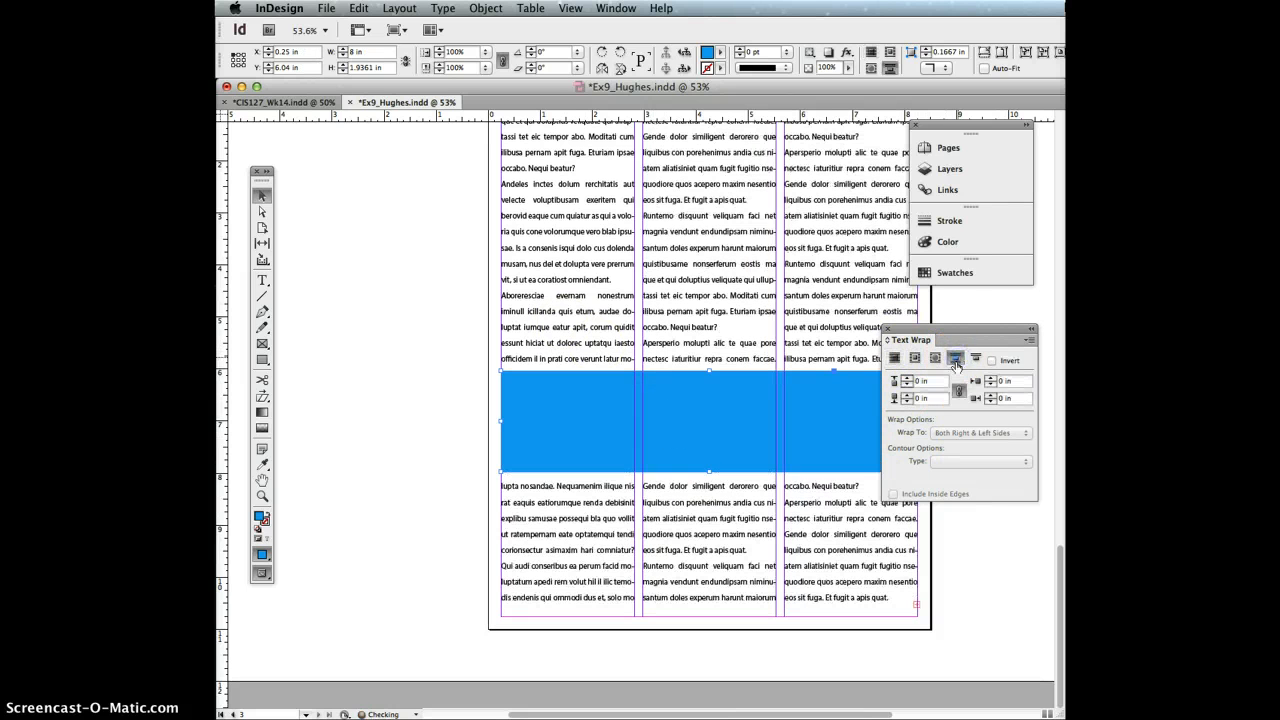
click(906, 379)
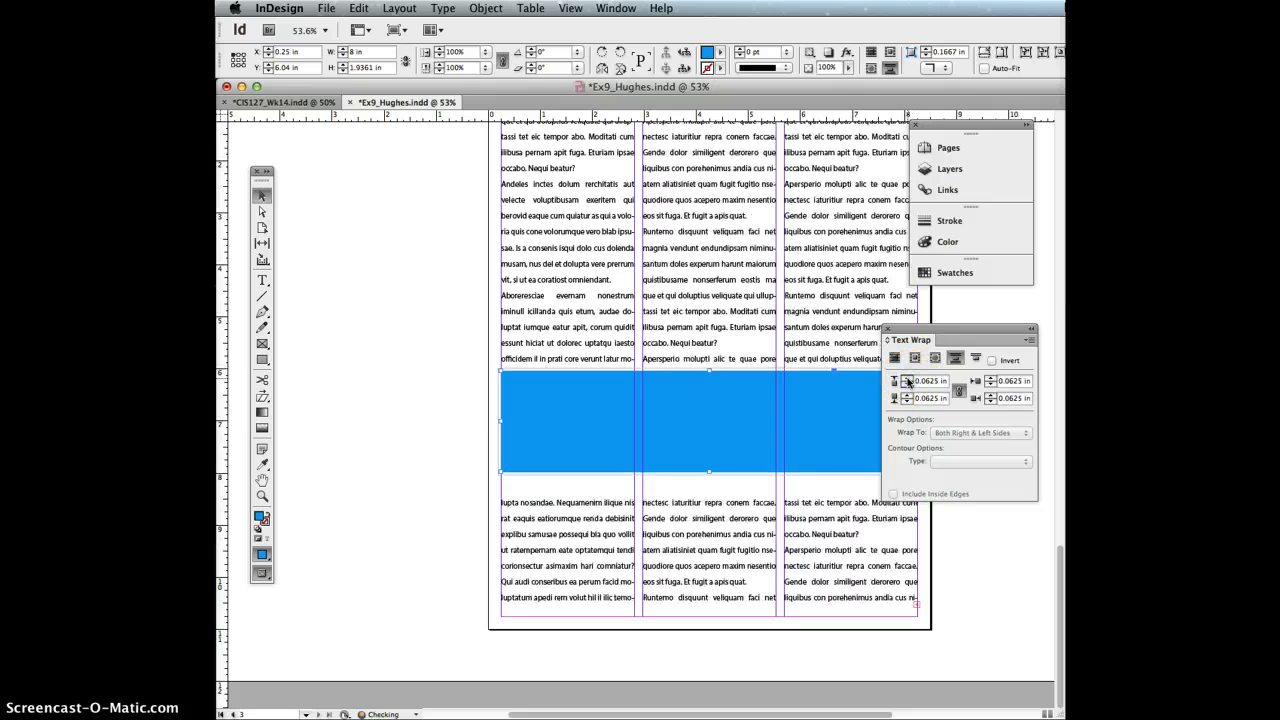
click(943, 529)
scroll(786, 509, up, 15)
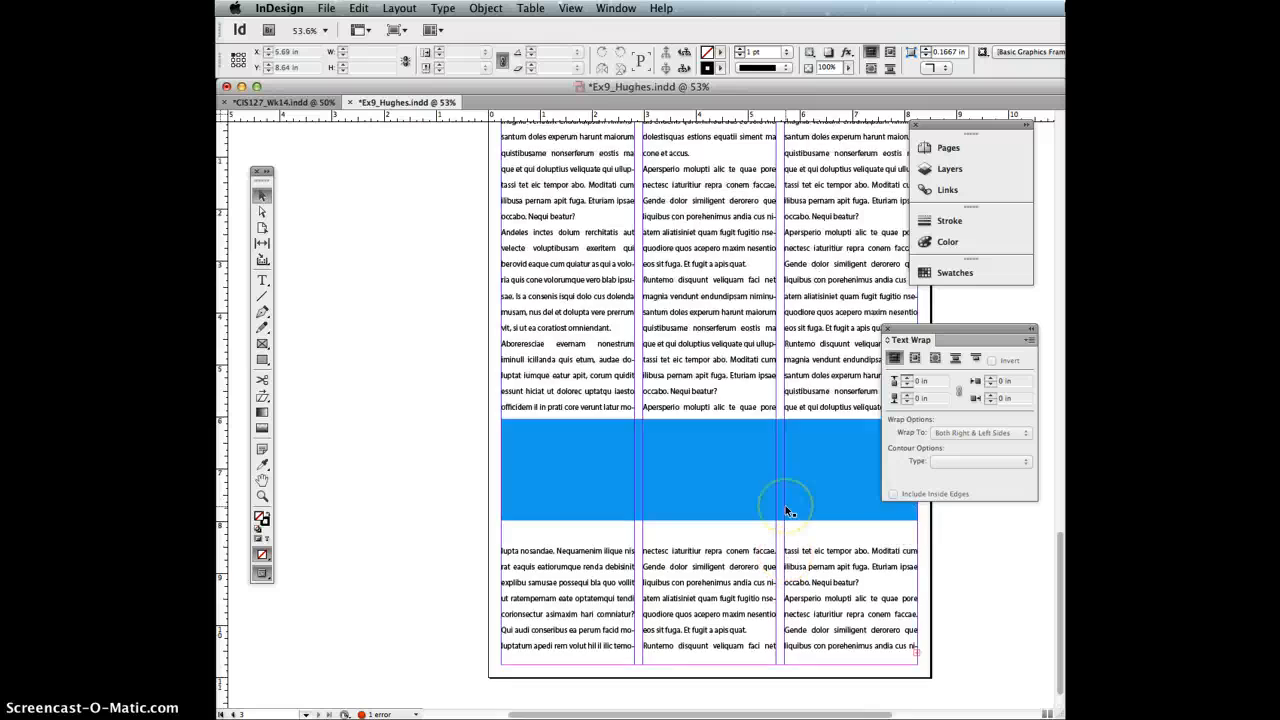
scroll(750, 484, right, 5)
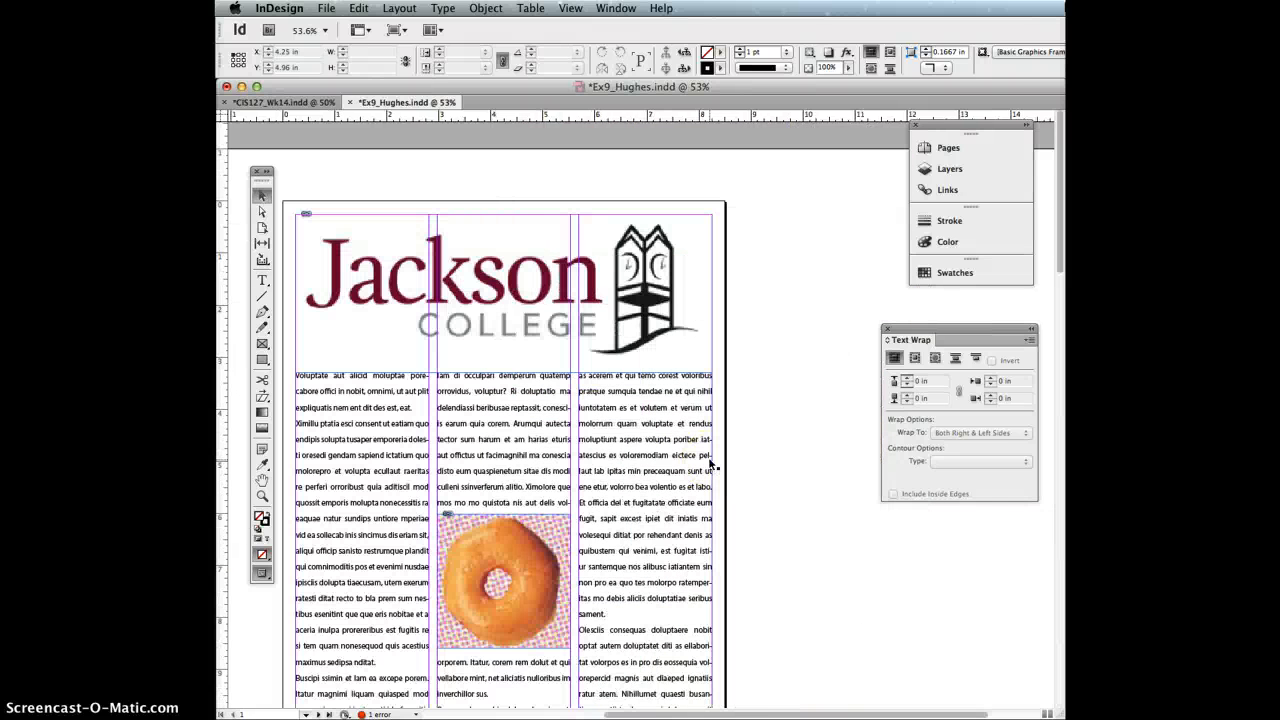
click(597, 609)
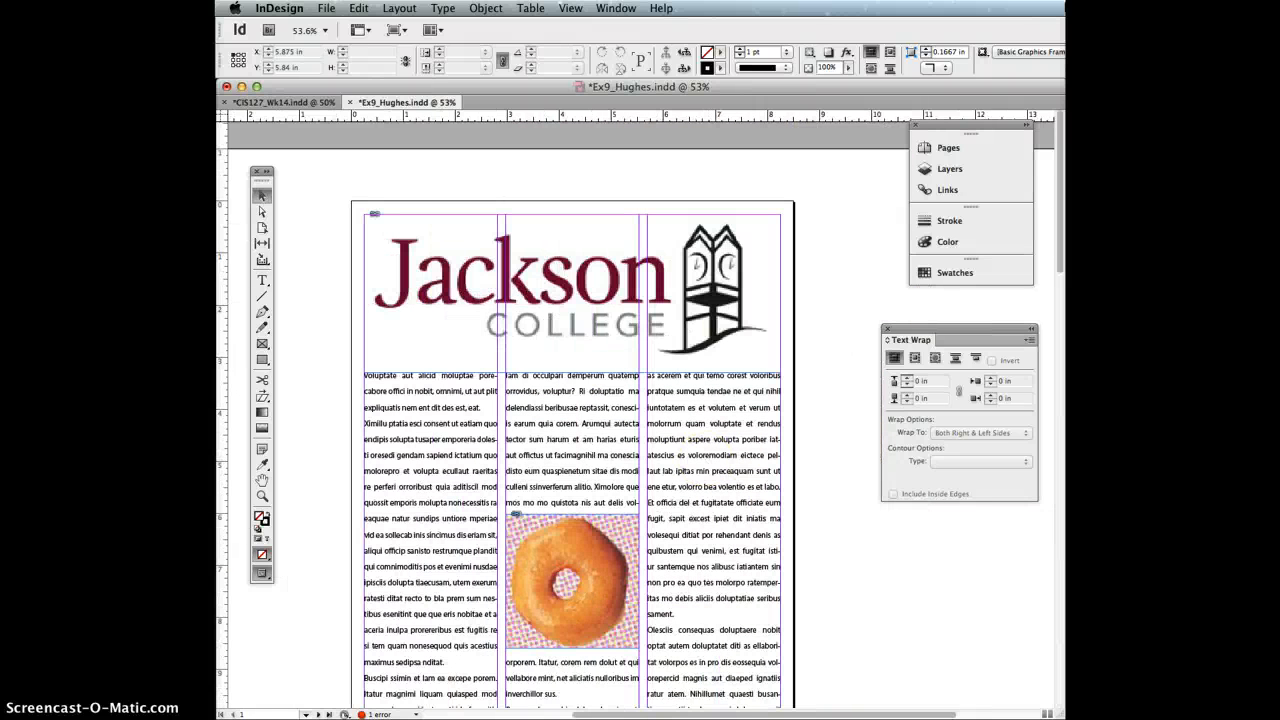